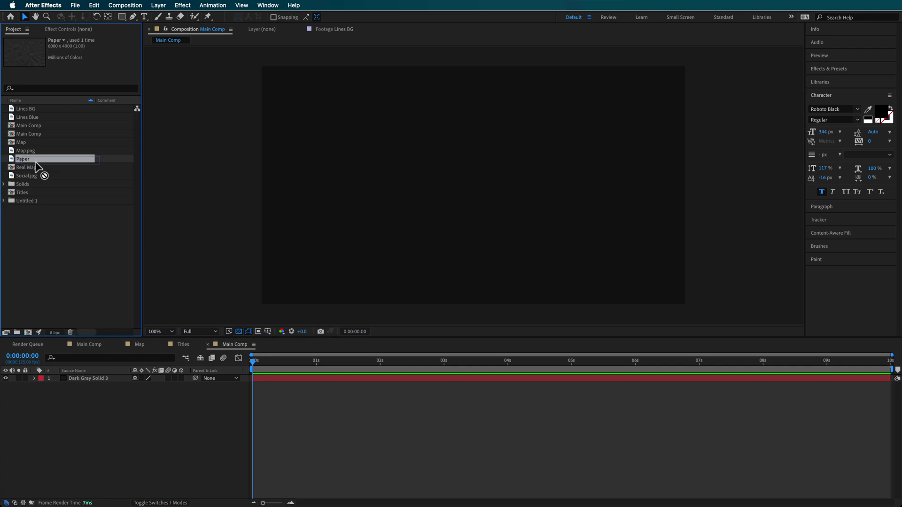
# Step: Add the Paper texture to Main Comp and scale it down to fit the comp
pyautogui.moveTo(85, 368); pyautogui.dragTo(90, 388)
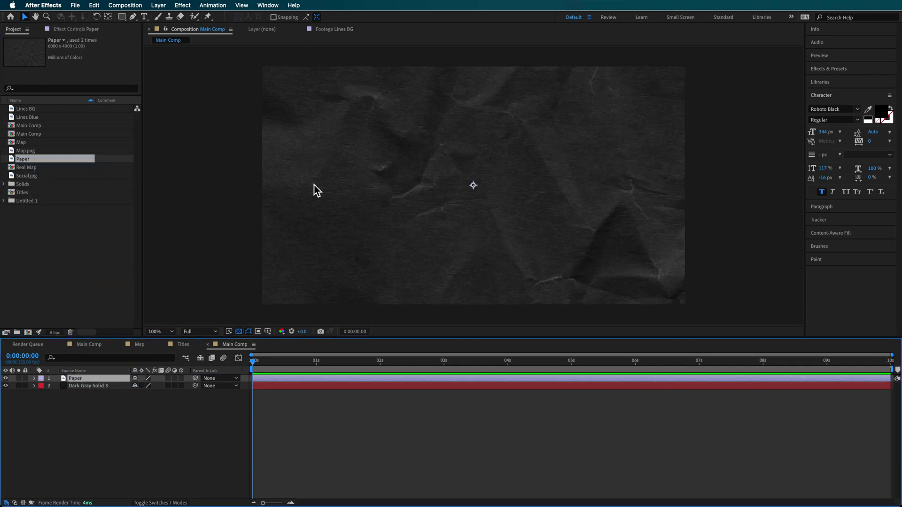
pyautogui.press(',')
pyautogui.press(',')
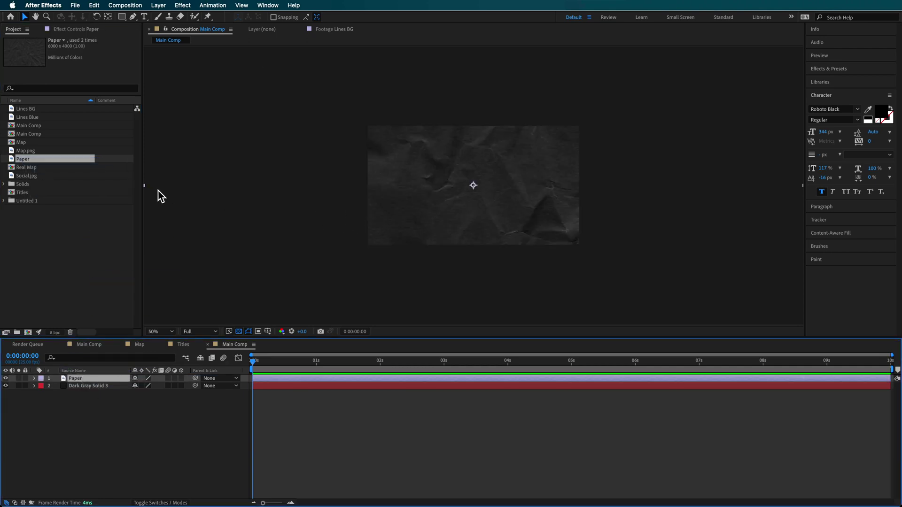
pyautogui.moveTo(145, 186); pyautogui.dragTo(368, 184)
pyautogui.click(77, 376)
pyautogui.press('Return')
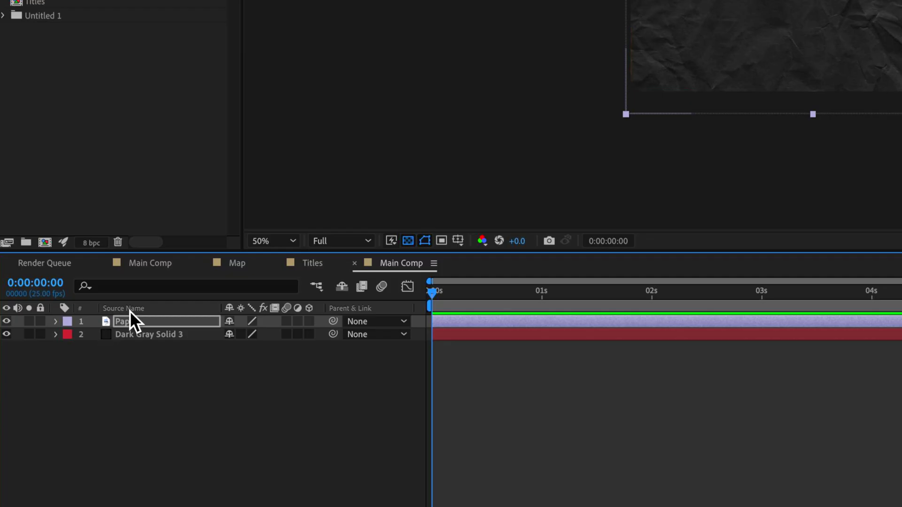
pyautogui.press('Return')
# Step: Set the Paper layer's opacity to 45% and fit the whole comp in the view
pyautogui.press('t')
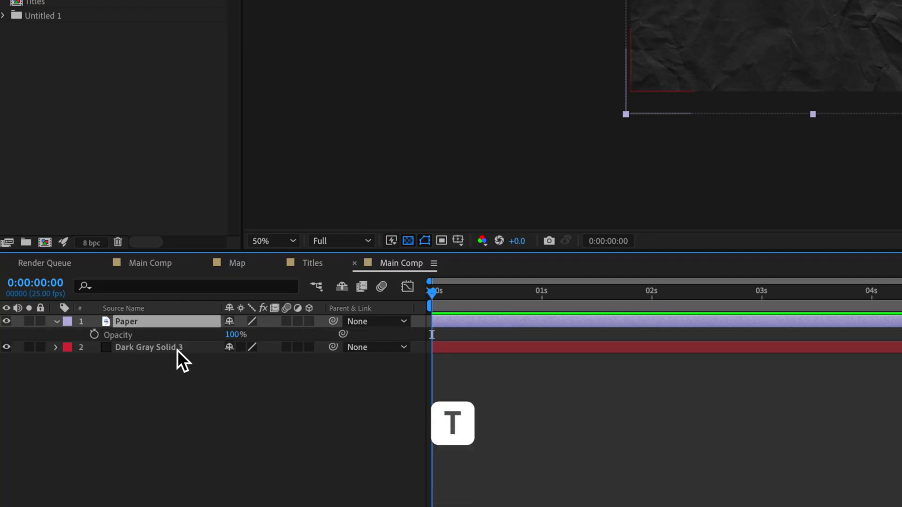
pyautogui.write('45')
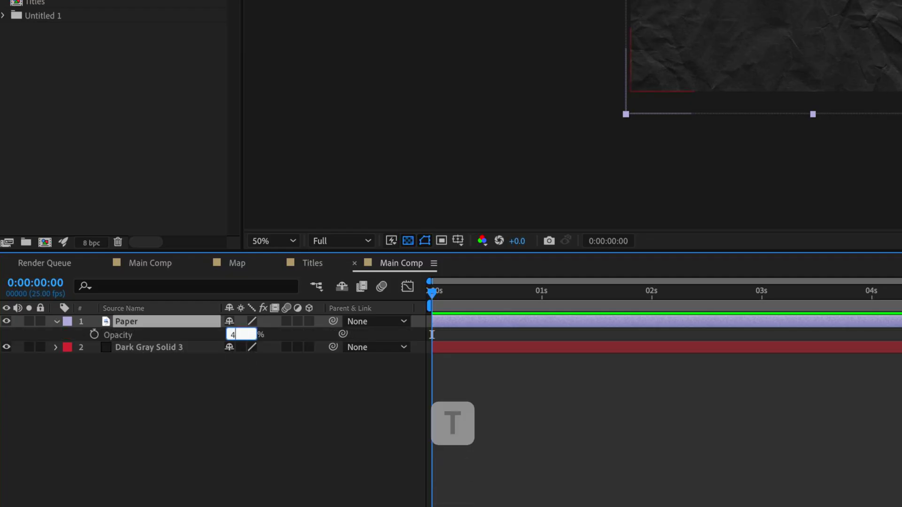
pyautogui.press('Return')
pyautogui.click(418, 439)
pyautogui.press('/')
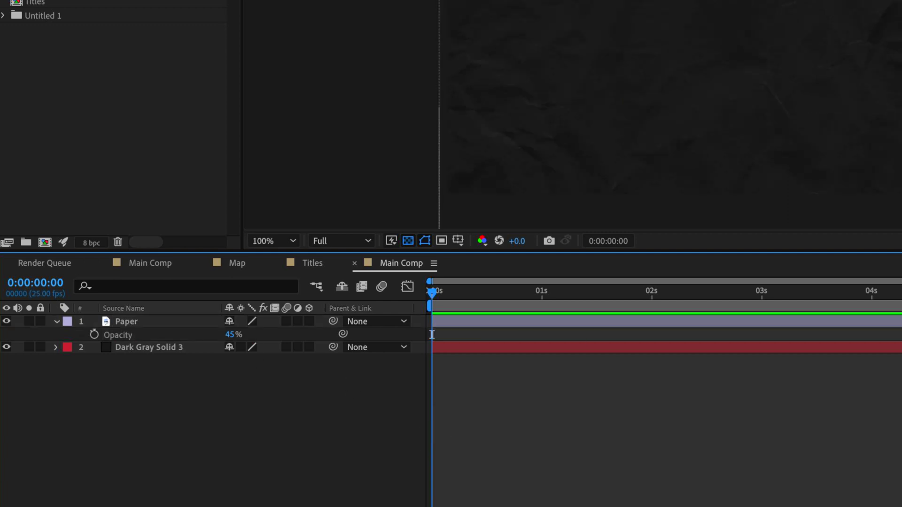
pyautogui.click(282, 241)
pyautogui.click(286, 254)
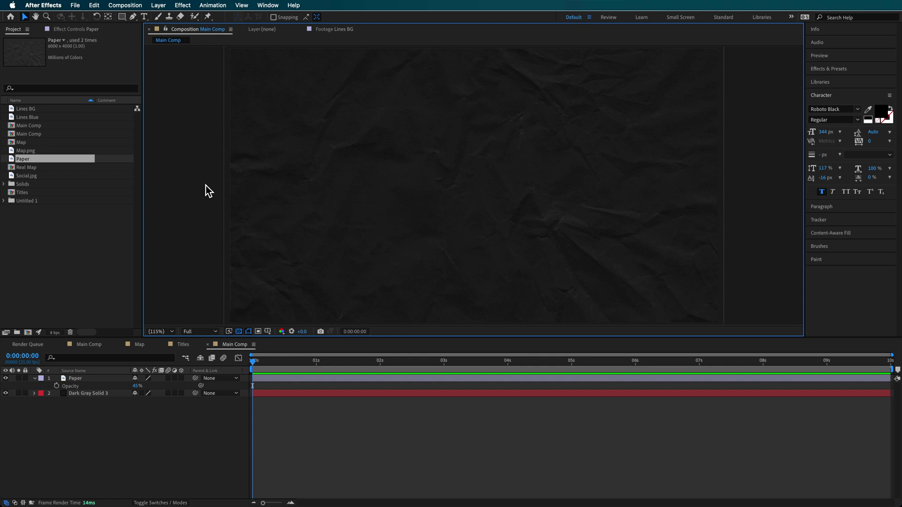
# Step: Add the Lines BG texture above Paper and scale it to fill the comp
pyautogui.doubleClick(37, 112)
pyautogui.moveTo(38, 112); pyautogui.dragTo(89, 393)
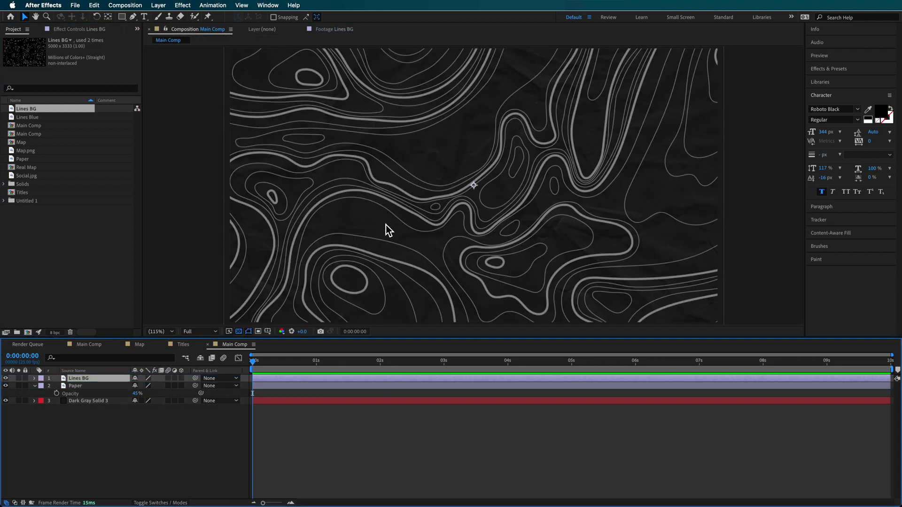
pyautogui.press(',')
pyautogui.press(',')
pyautogui.press(',')
pyautogui.moveTo(199, 186); pyautogui.dragTo(304, 204)
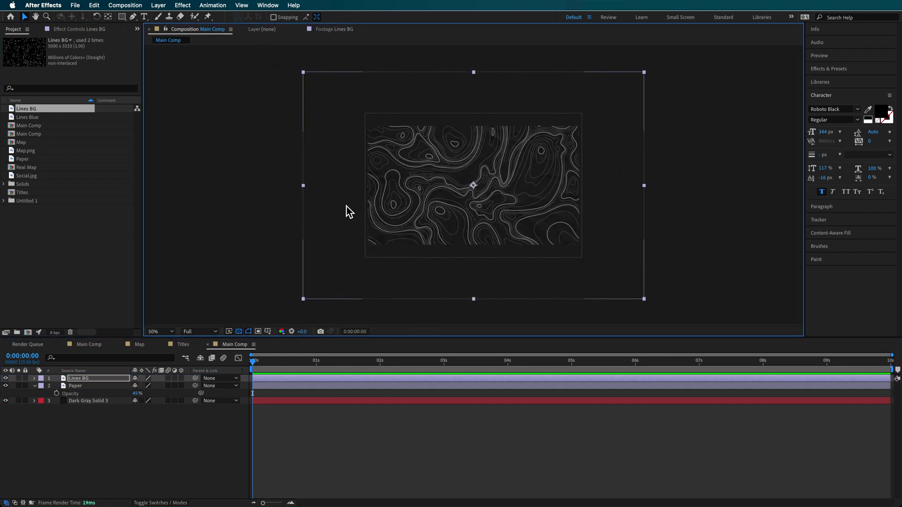
pyautogui.press('.')
pyautogui.press('.')
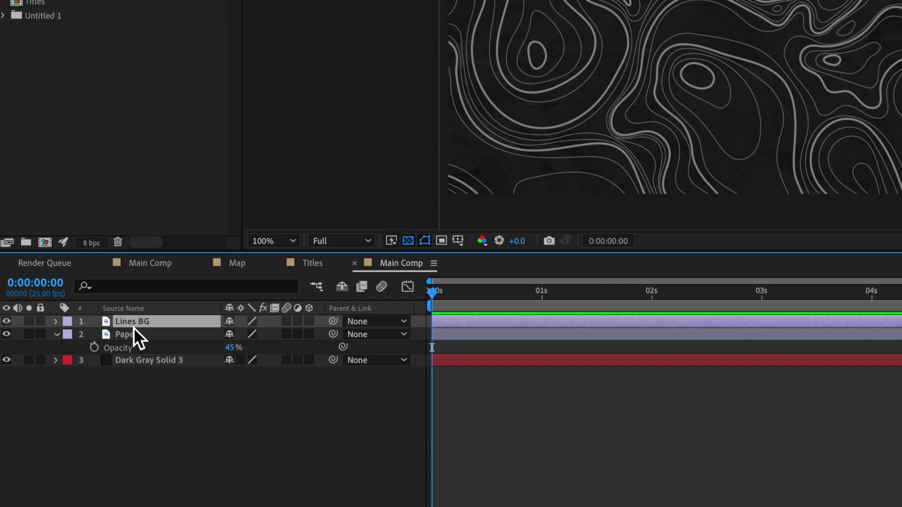
# Step: Set the Lines BG layer's opacity to 10%
pyautogui.press('t')
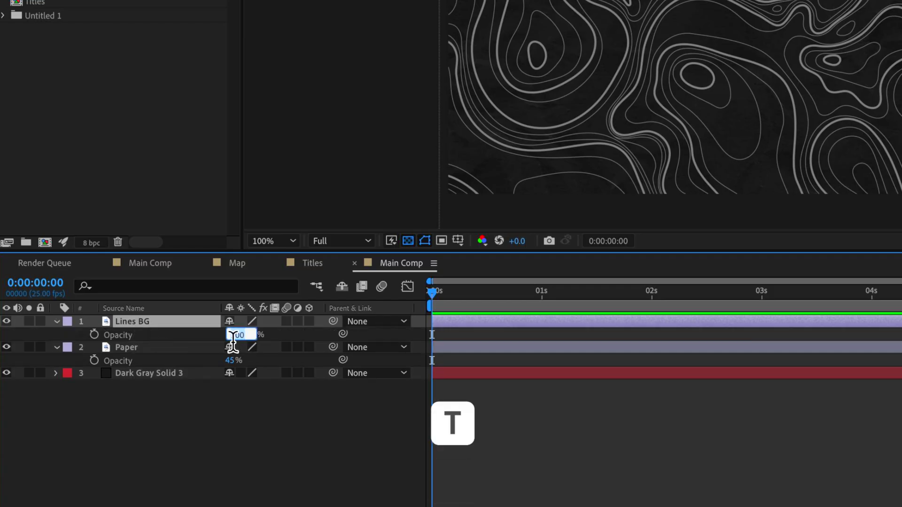
pyautogui.write('10')
pyautogui.press('Return')
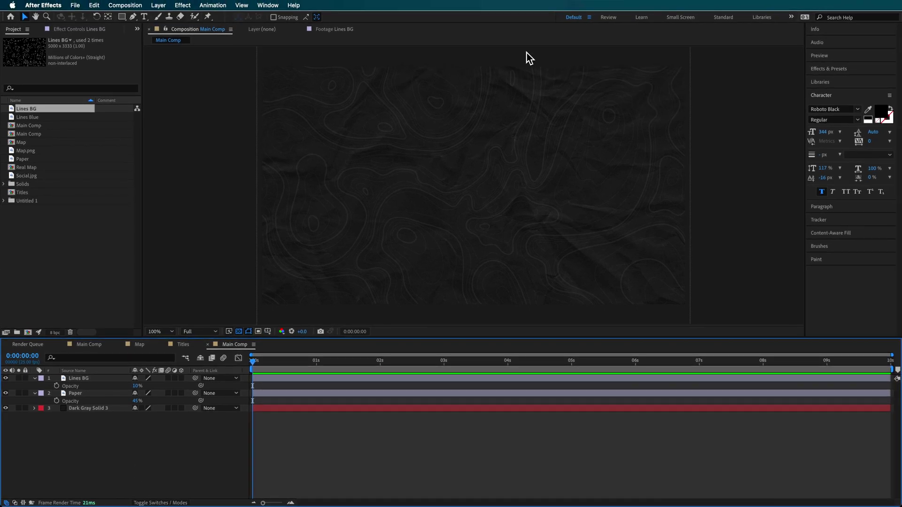
pyautogui.click(347, 239)
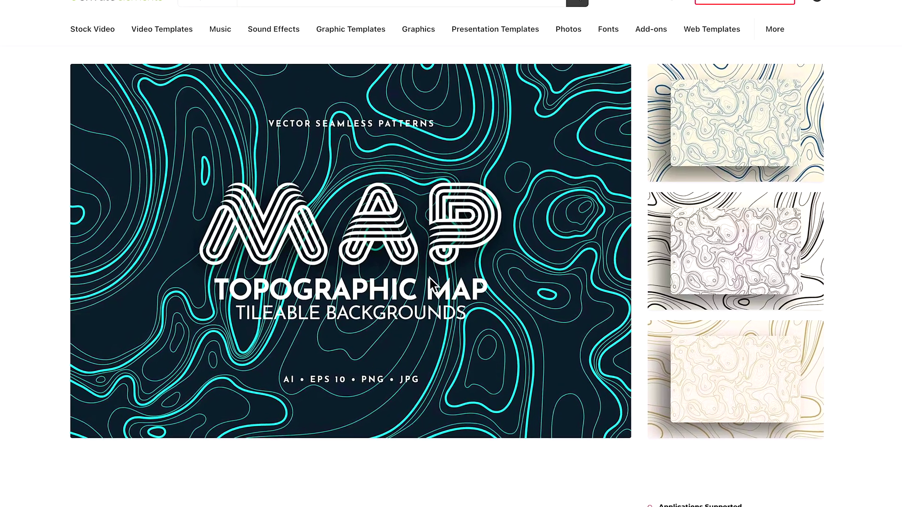
# Step: Scroll through the Contour Topographic Map item's preview artwork, description and file specs
pyautogui.scroll(2, 352, 132)
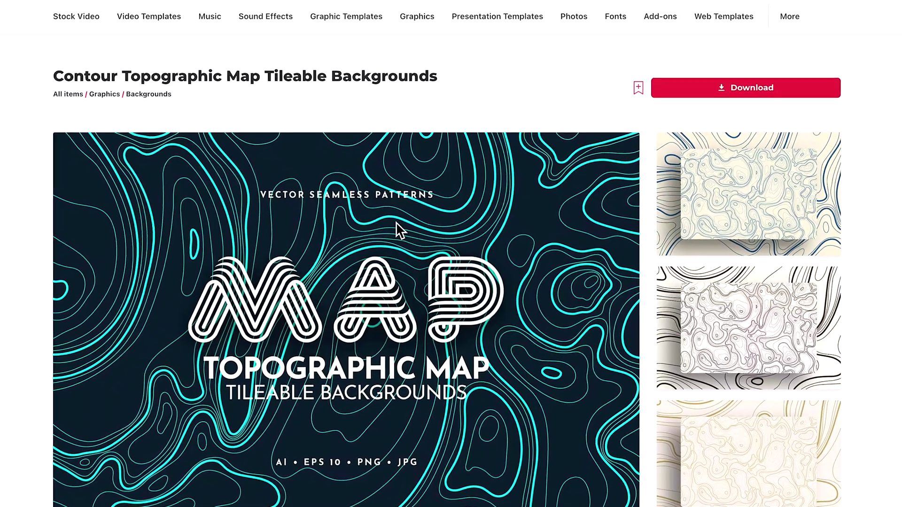
pyautogui.scroll(-1, 399, 227)
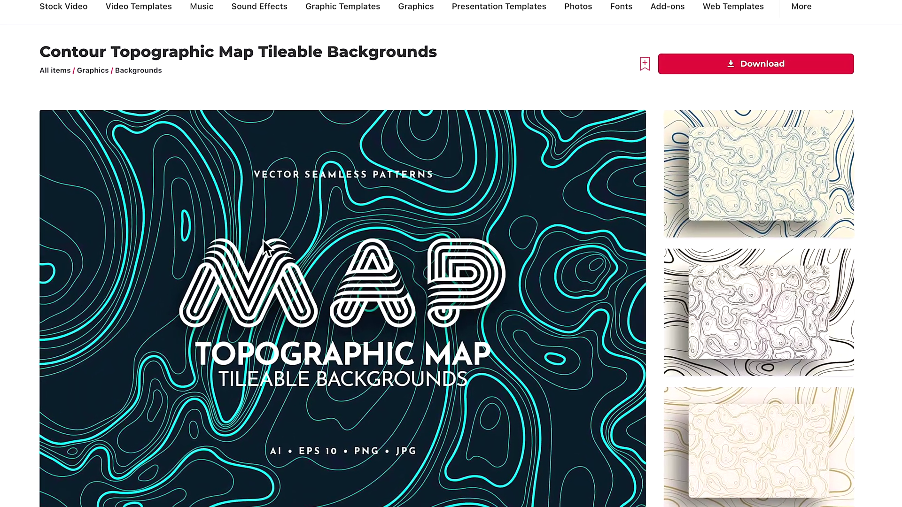
pyautogui.scroll(-1, 698, 322)
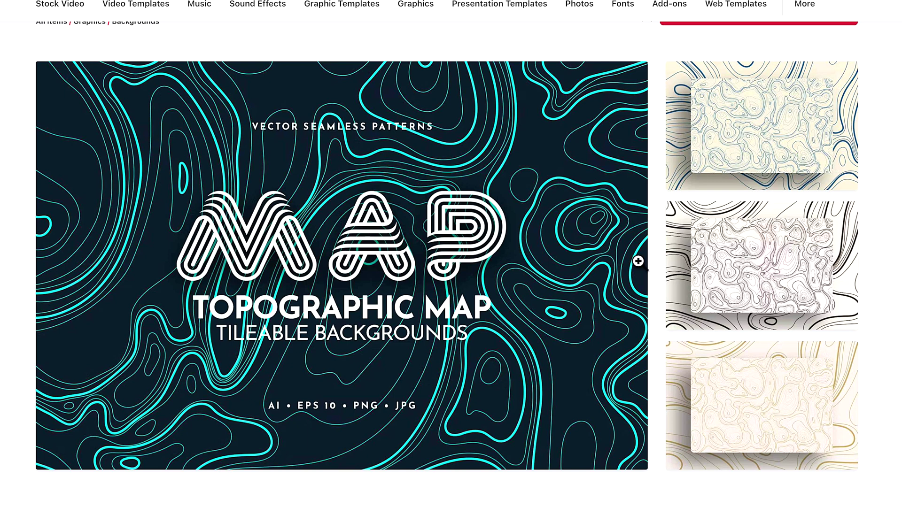
pyautogui.scroll(-5, 295, 344)
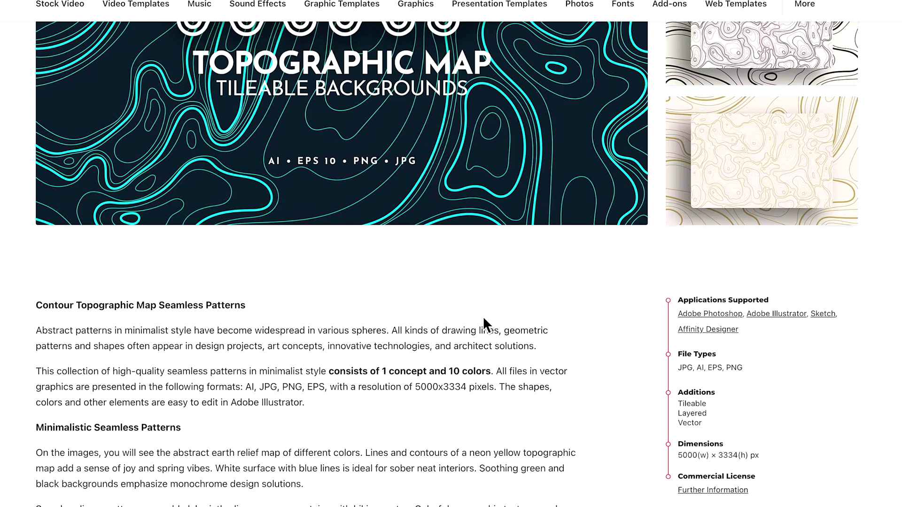
pyautogui.scroll(6, 706, 79)
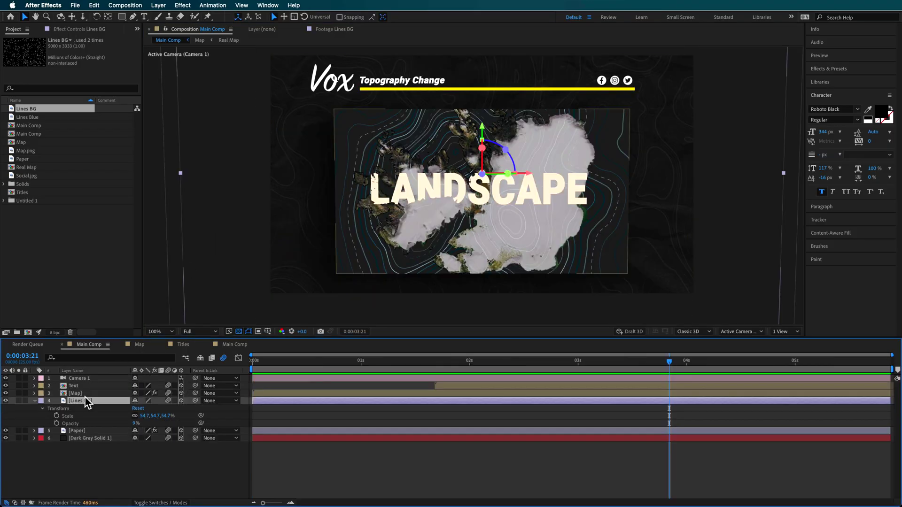
# Step: Scrub through the finished map animation, then bring up the Project panel's new-item menu
pyautogui.click(76, 394)
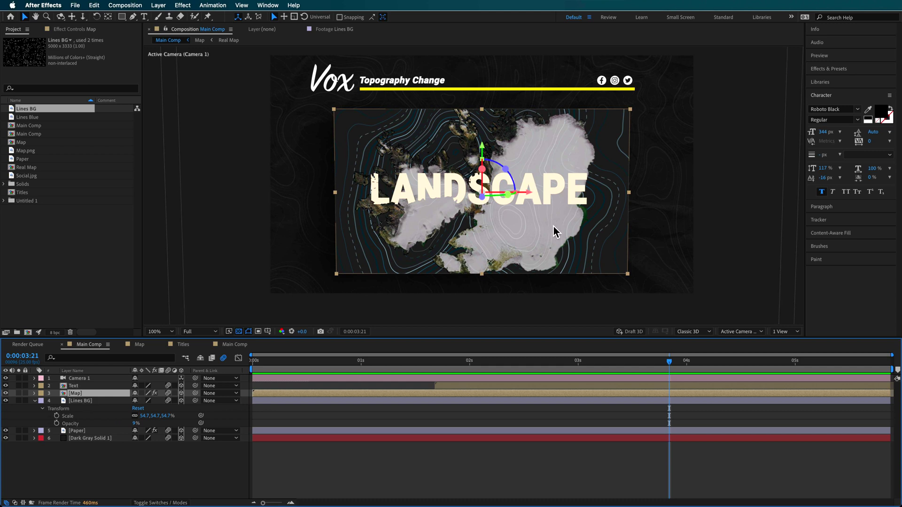
pyautogui.moveTo(292, 361); pyautogui.dragTo(690, 390)
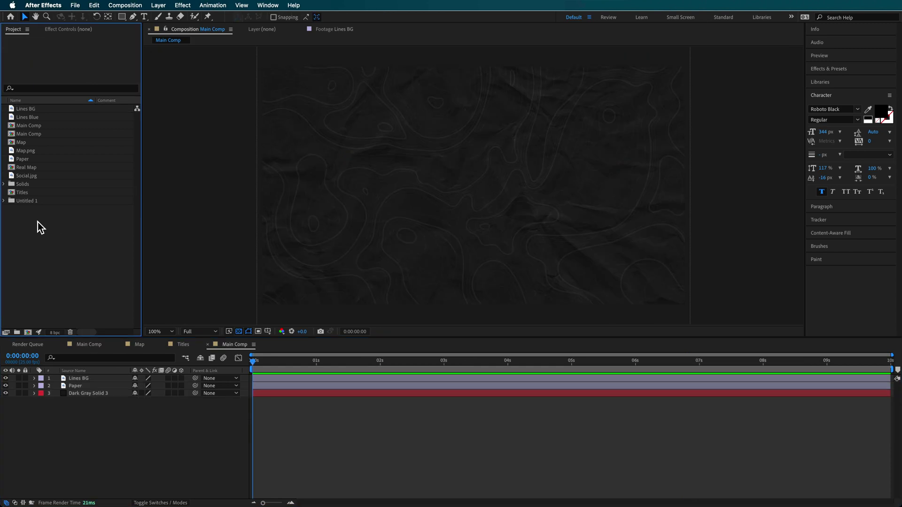
pyautogui.rightClick(37, 222)
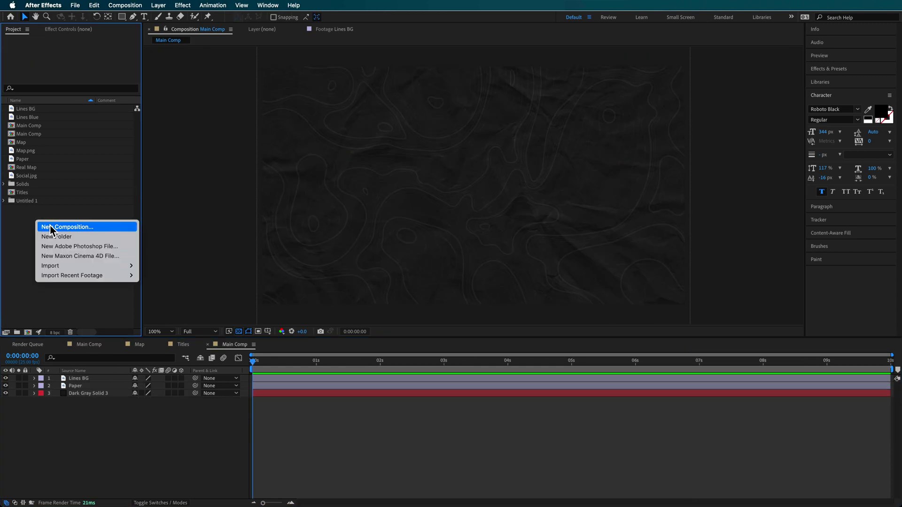
# Step: Create the 1920×1080 Map 2 composition and add a new solid layer to it
pyautogui.click(50, 226)
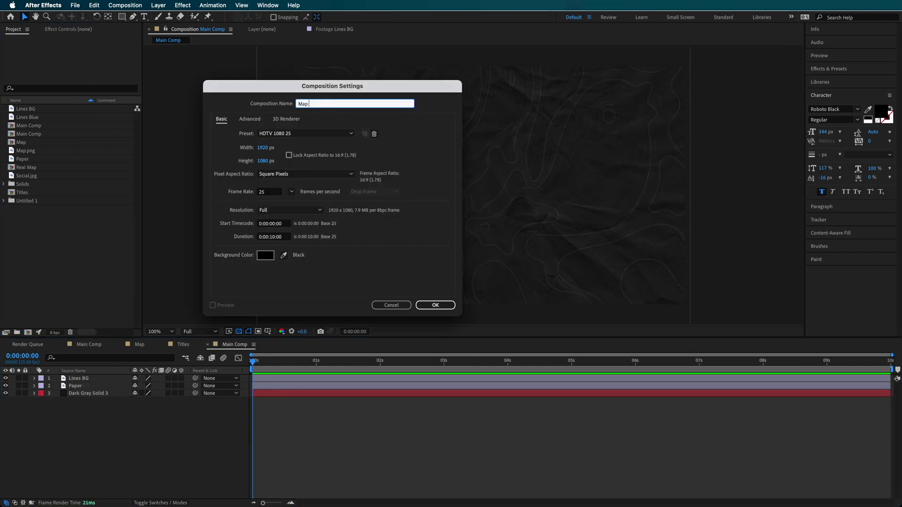
pyautogui.click(431, 305)
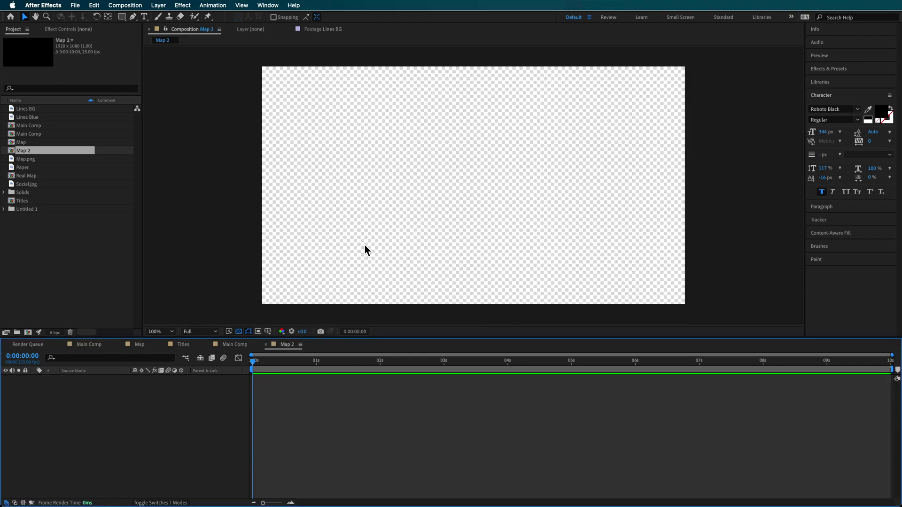
pyautogui.rightClick(77, 384)
pyautogui.moveTo(88, 392)
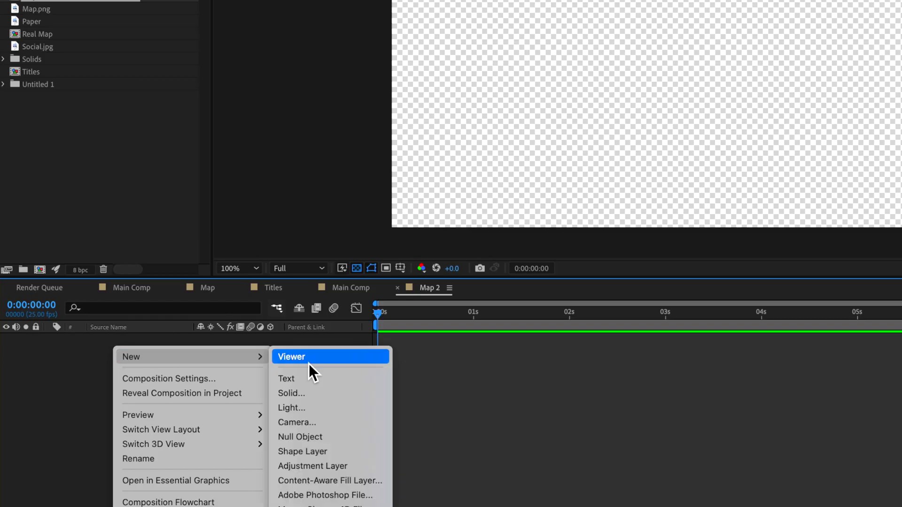
pyautogui.click(311, 395)
# Step: Make the solid dark gray, then preview the Lines Blue footage
pyautogui.click(668, 242)
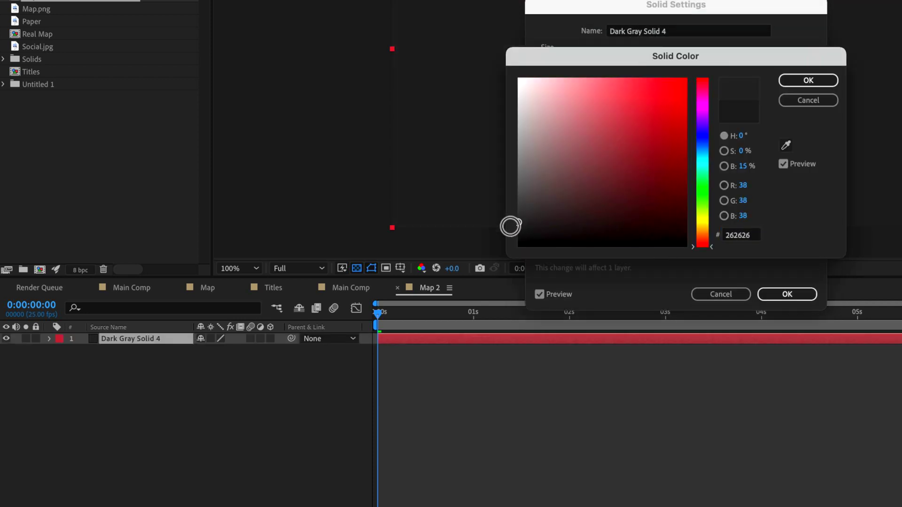
pyautogui.click(809, 80)
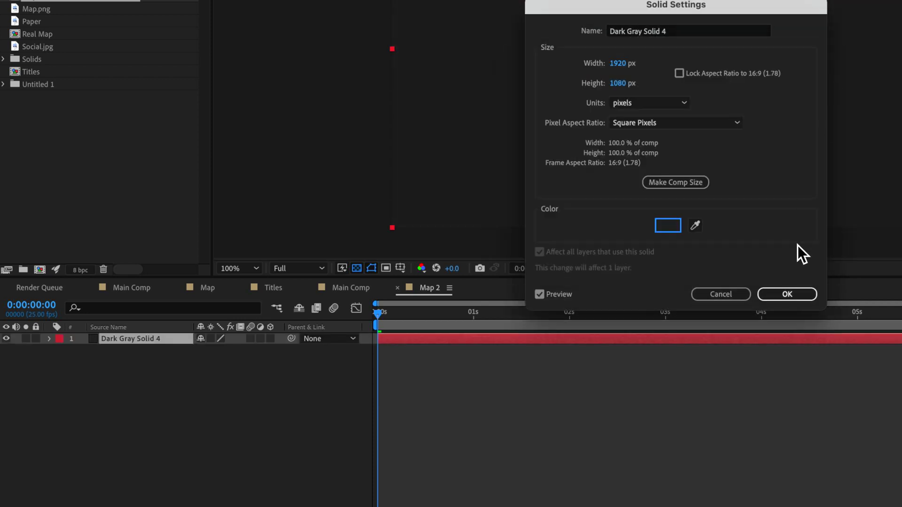
pyautogui.click(786, 295)
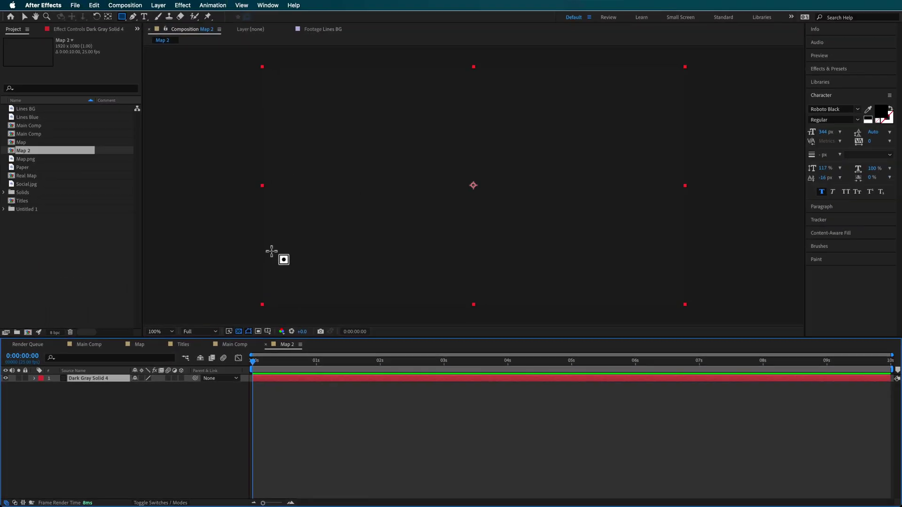
pyautogui.click(92, 425)
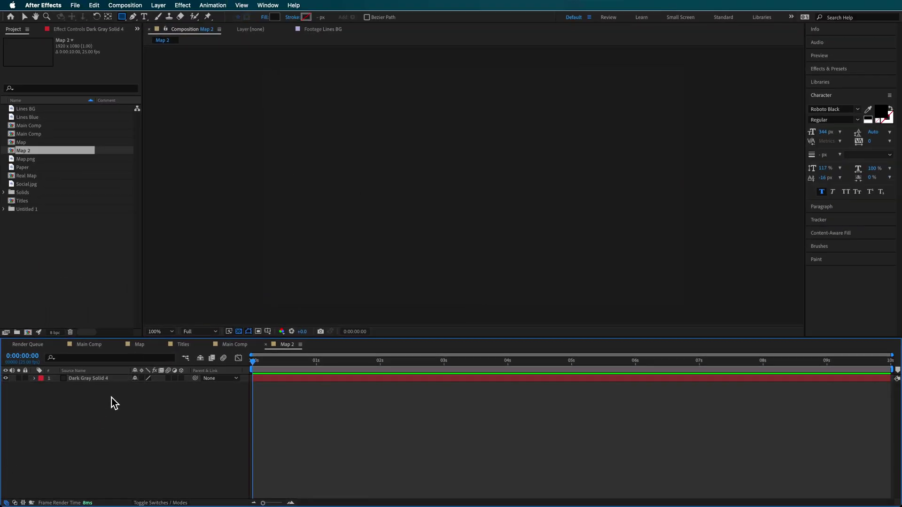
pyautogui.doubleClick(29, 117)
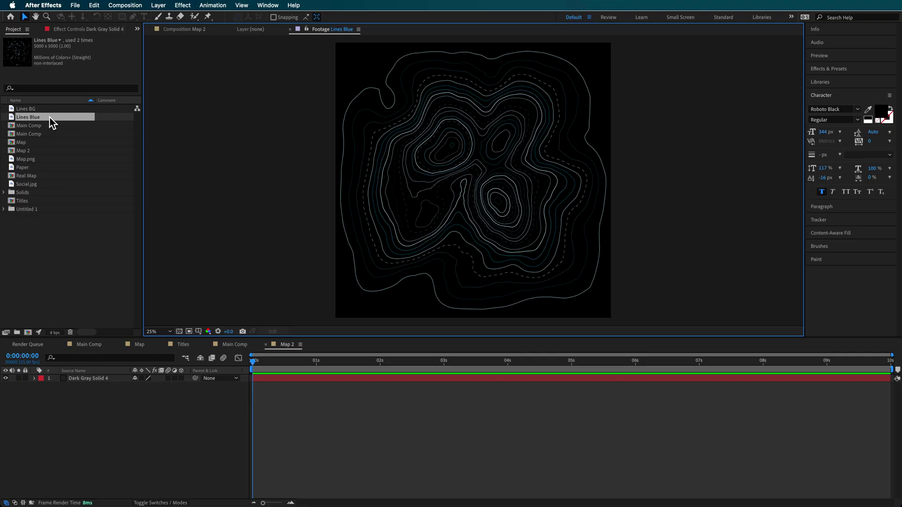
# Step: Add Lines Blue to Map 2, enlarge it, rotate it slightly clockwise and nudge it right
pyautogui.moveTo(52, 122); pyautogui.dragTo(79, 379)
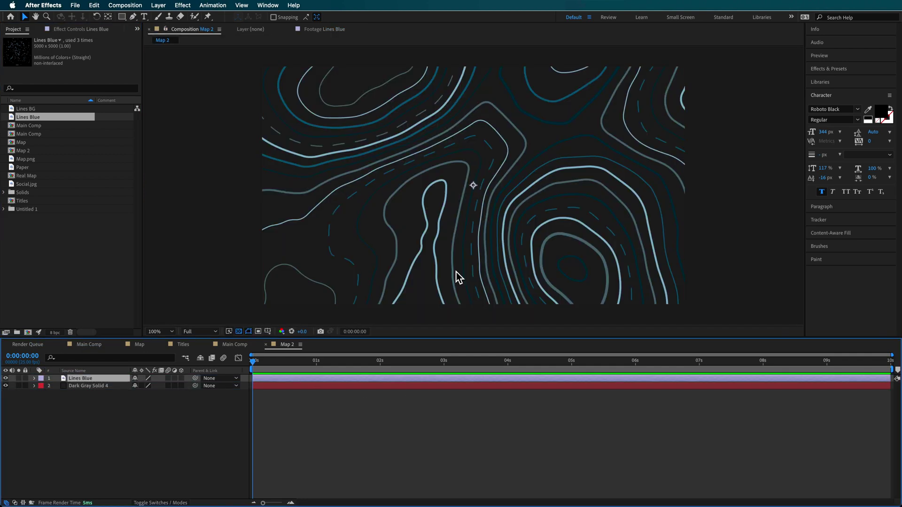
pyautogui.press(',')
pyautogui.press(',')
pyautogui.moveTo(200, 185); pyautogui.dragTo(330, 201)
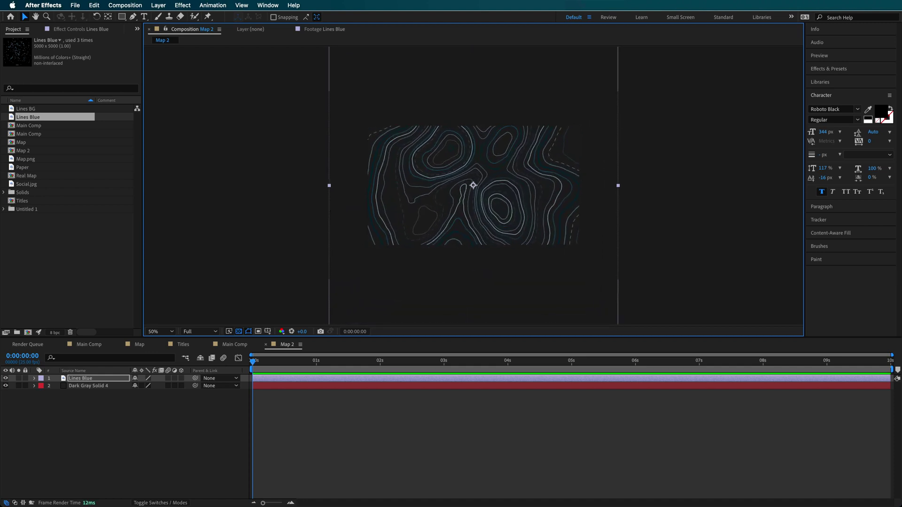
pyautogui.moveTo(369, 143); pyautogui.dragTo(367, 155)
pyautogui.press('v')
pyautogui.moveTo(432, 189); pyautogui.dragTo(441, 189)
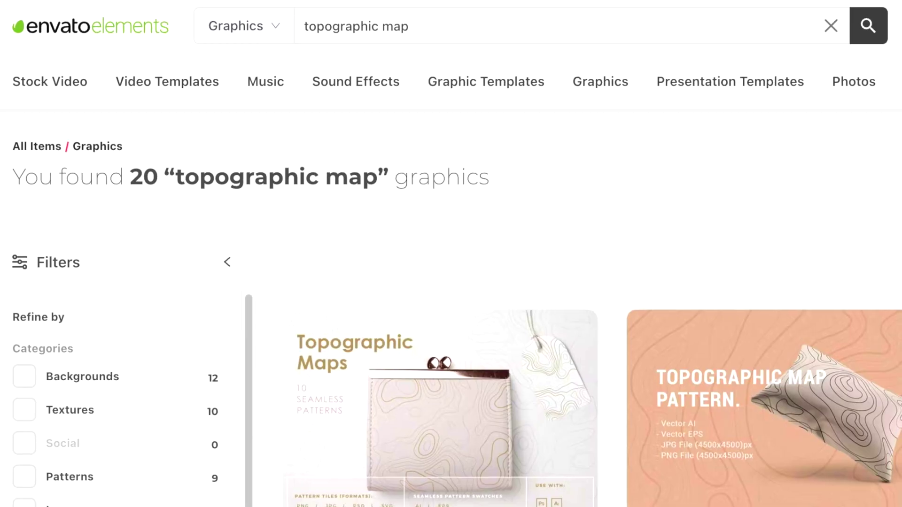
pyautogui.scroll(-2, 404, 329)
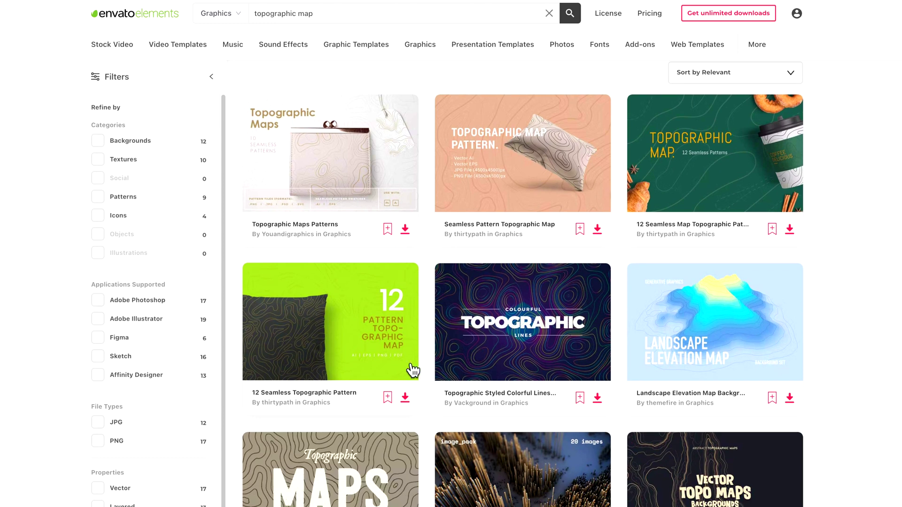
pyautogui.scroll(-6, 639, 268)
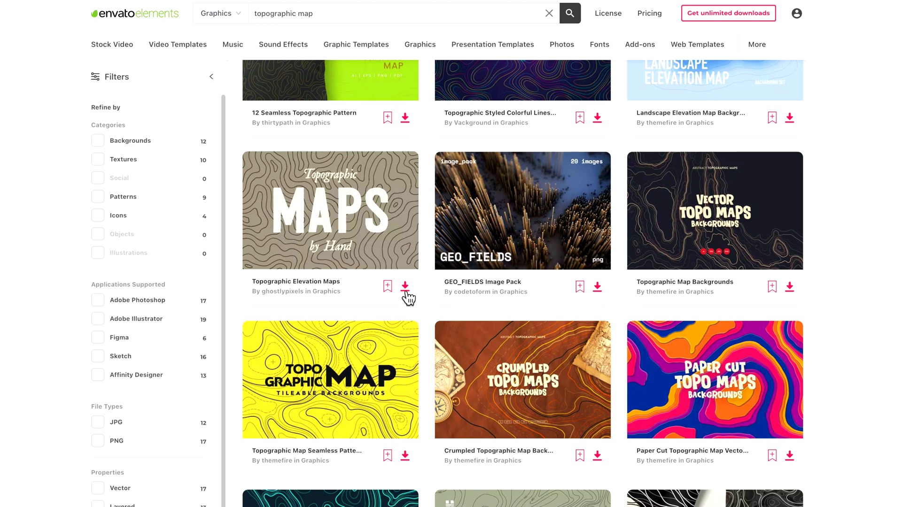
pyautogui.scroll(-6, 425, 368)
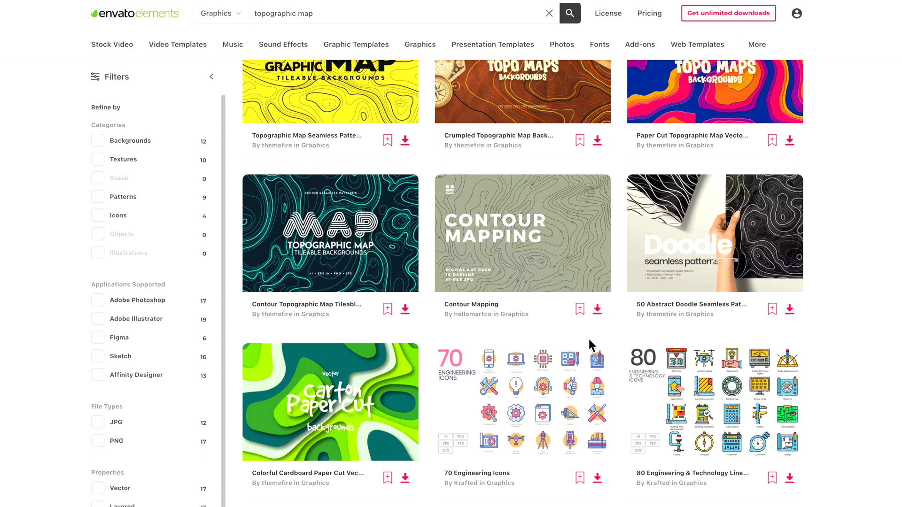
pyautogui.scroll(-4, 432, 372)
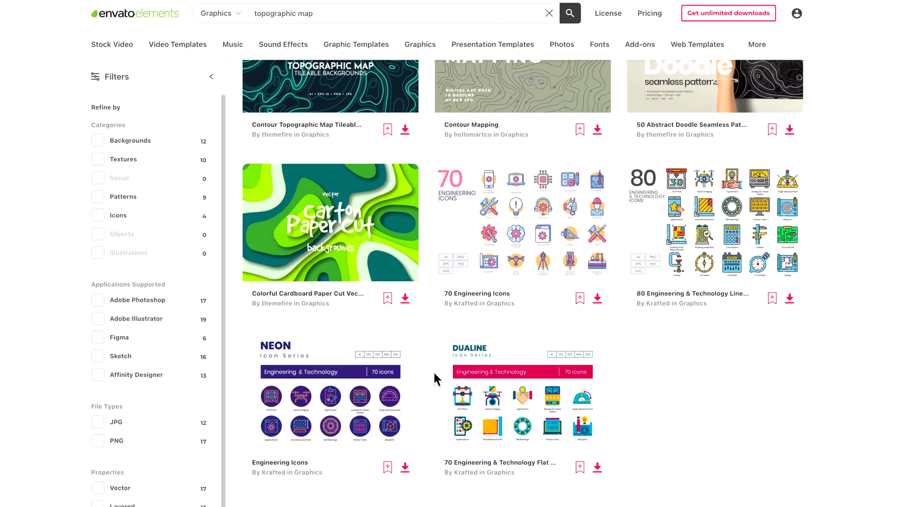
pyautogui.scroll(7, 433, 371)
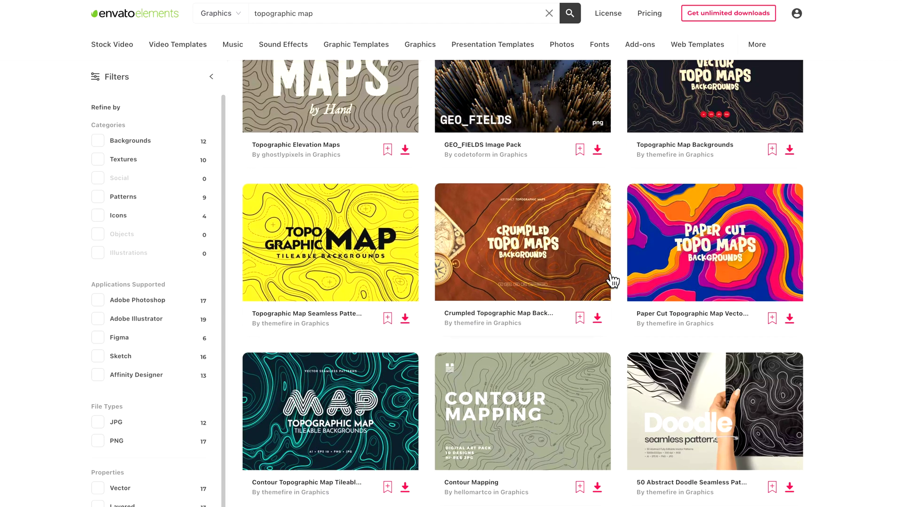
pyautogui.scroll(4, 616, 282)
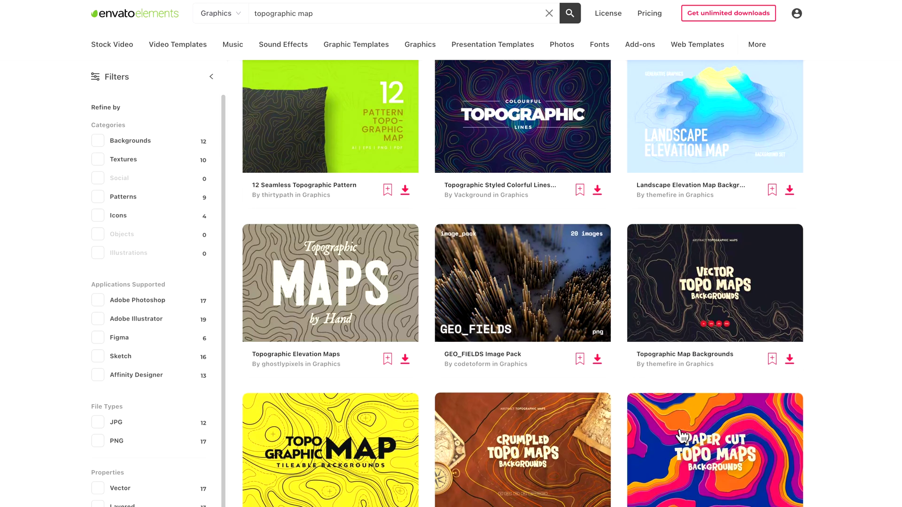
pyautogui.scroll(4, 888, 429)
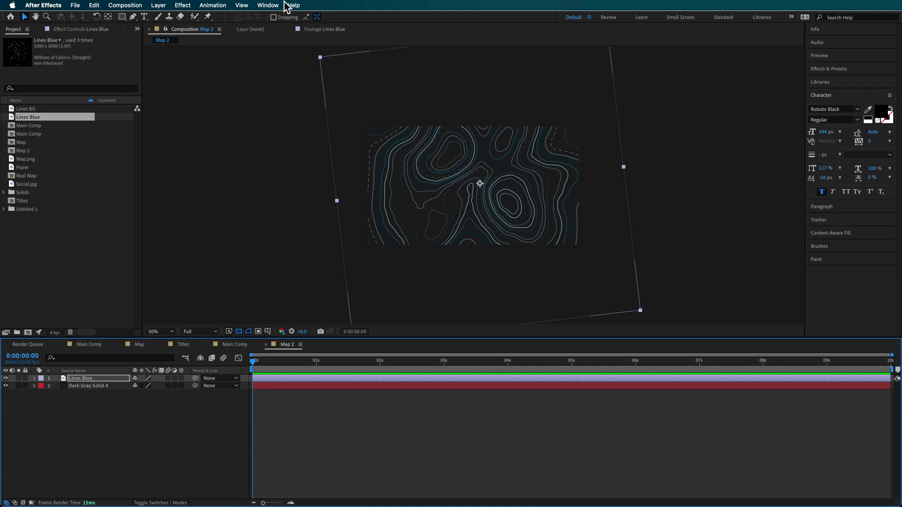
pyautogui.click(293, 5)
pyautogui.write('fill')
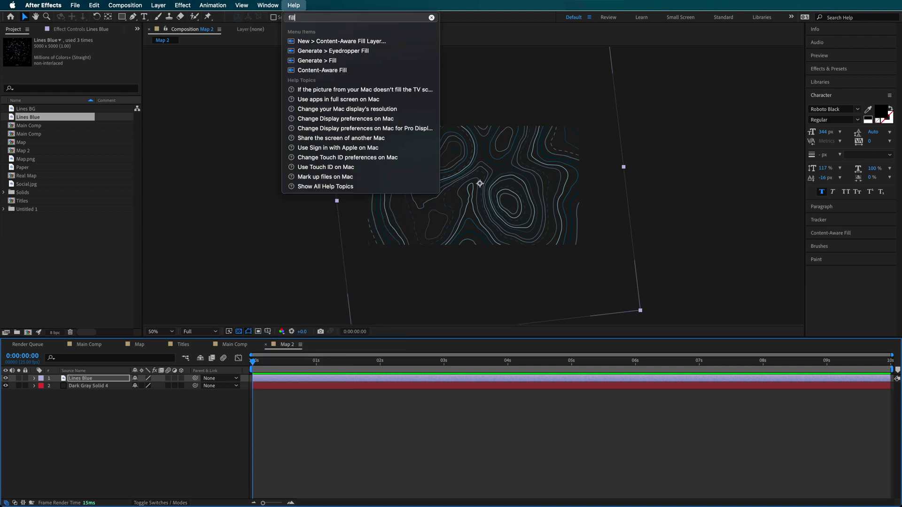
pyautogui.press('Down')
pyautogui.press('Down')
pyautogui.press('Down')
pyautogui.press('Return')
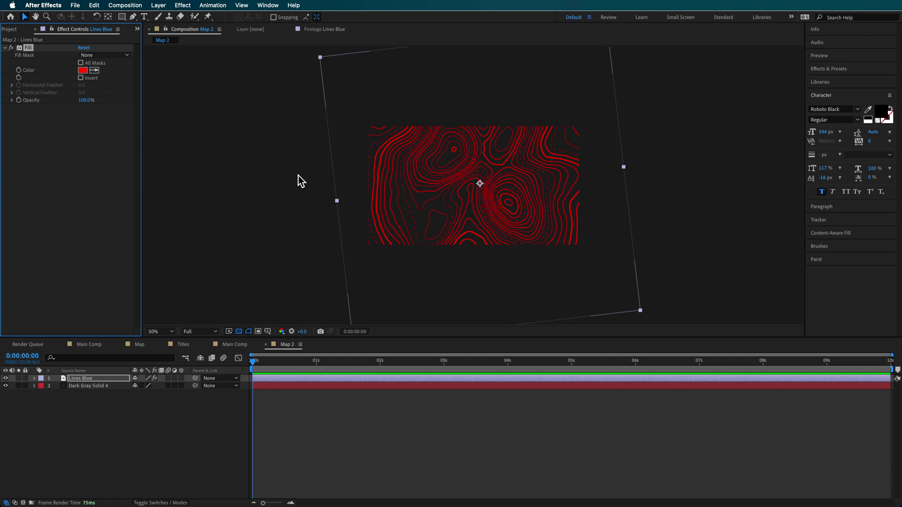
pyautogui.press('Delete')
pyautogui.click(159, 434)
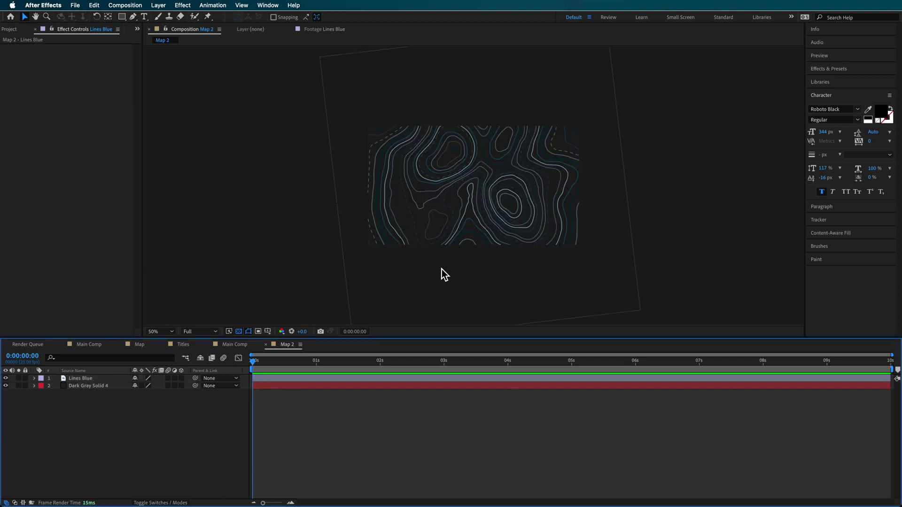
pyautogui.click(234, 345)
pyautogui.click(286, 348)
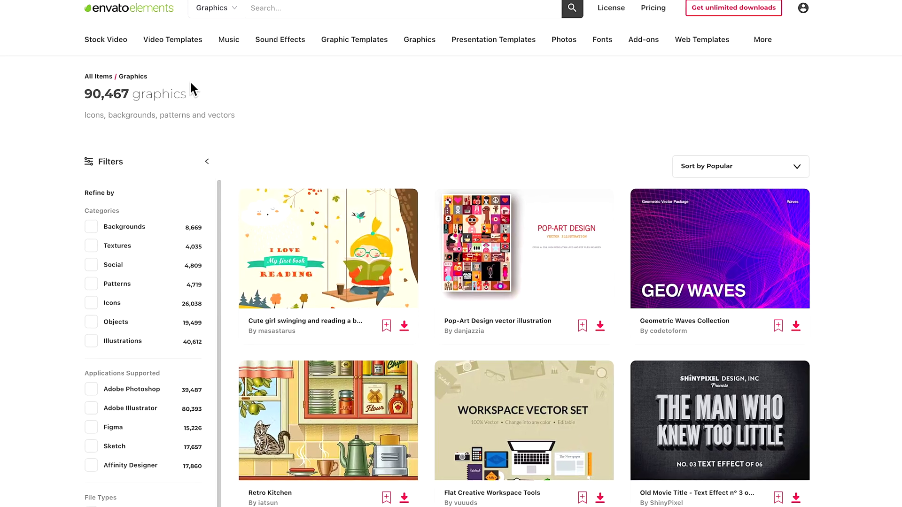
pyautogui.scroll(-10, 584, 241)
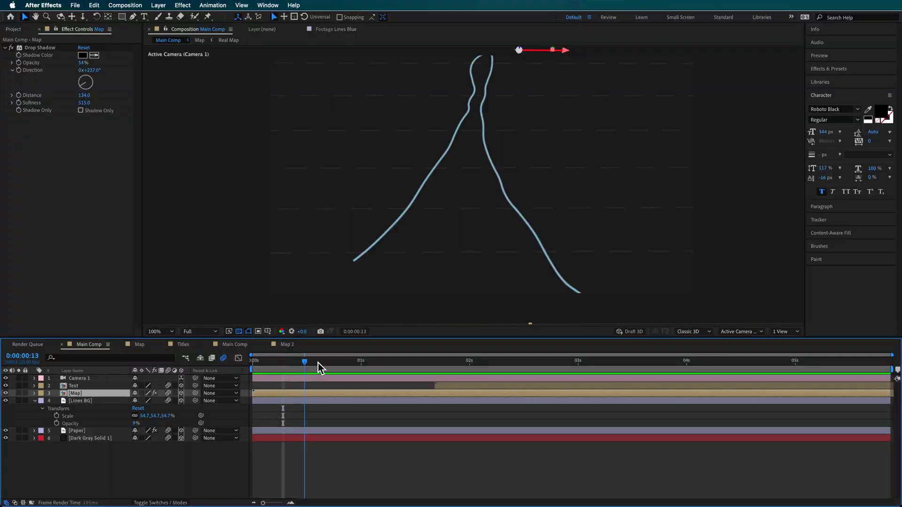
# Step: Preview the contours drawing on in Main Comp, then select Lines Blue in Map 2 with the Pen tool
pyautogui.moveTo(318, 362); pyautogui.dragTo(378, 367)
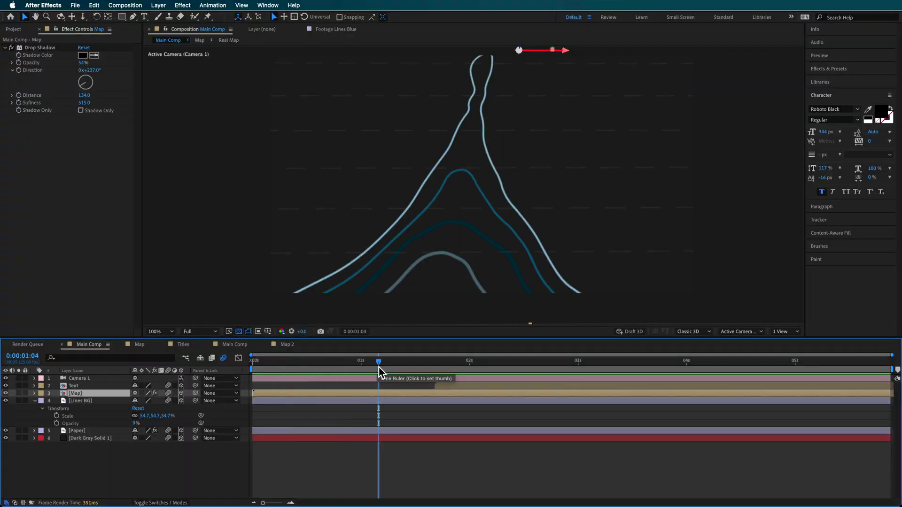
pyautogui.click(288, 346)
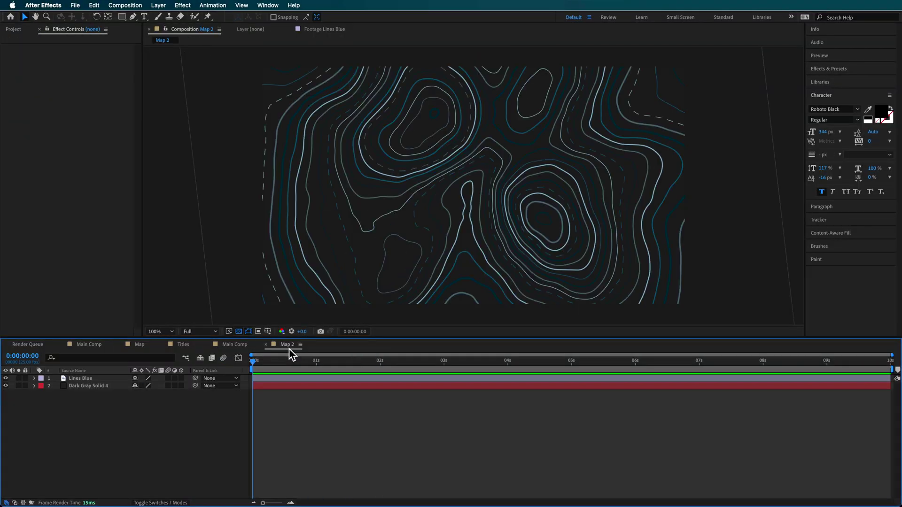
pyautogui.click(73, 379)
pyautogui.press('g')
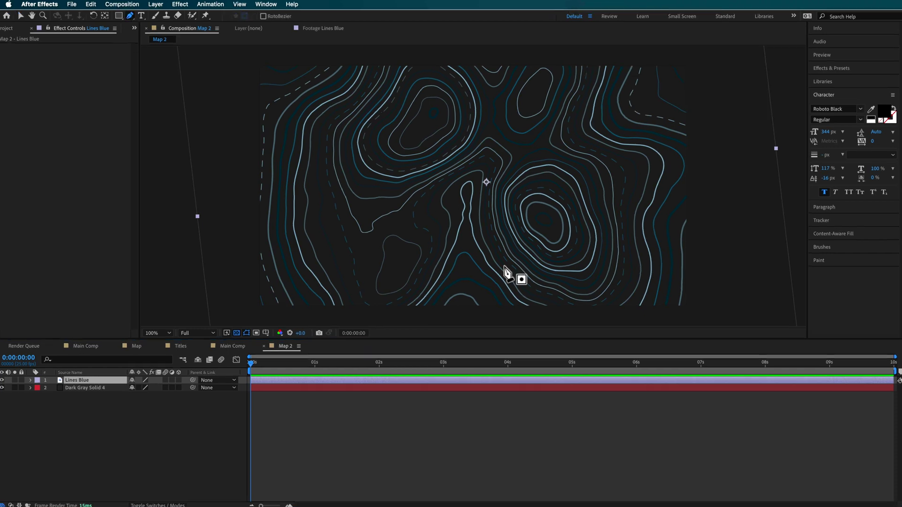
# Step: Trace a mask path up and over the peaked contour near the bottom centre of Lines Blue
pyautogui.moveTo(541, 310); pyautogui.dragTo(518, 298)
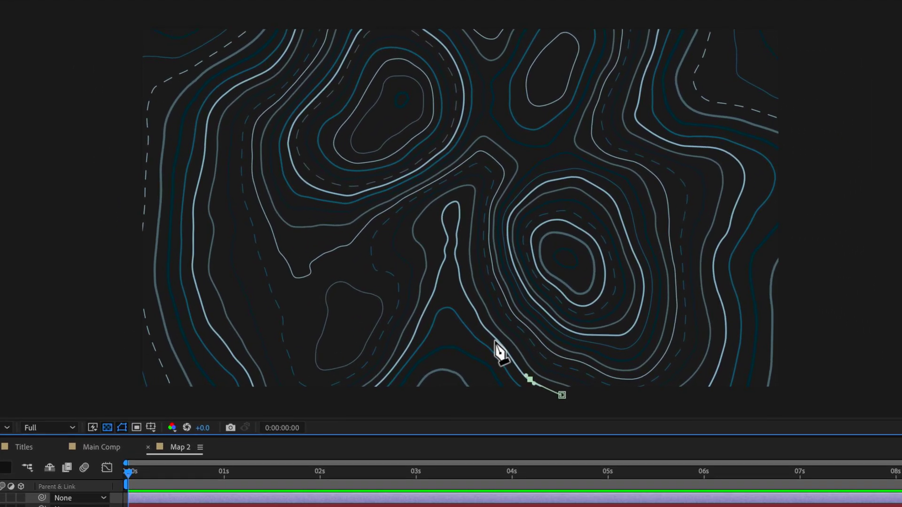
pyautogui.click(495, 340)
pyautogui.click(470, 303)
pyautogui.click(456, 245)
pyautogui.click(457, 203)
pyautogui.moveTo(444, 211); pyautogui.dragTo(444, 219)
pyautogui.click(447, 238)
pyautogui.moveTo(430, 297); pyautogui.dragTo(428, 311)
# Step: Continue the mask down the peak's left side and back up the inner contour
pyautogui.moveTo(406, 349); pyautogui.dragTo(401, 357)
pyautogui.click(382, 383)
pyautogui.click(368, 394)
pyautogui.click(394, 380)
pyautogui.click(423, 341)
pyautogui.moveTo(440, 309); pyautogui.dragTo(452, 316)
# Step: Extend the mask down the inner right contour and along the lower inner contour
pyautogui.click(469, 331)
pyautogui.click(496, 359)
pyautogui.moveTo(520, 389); pyautogui.dragTo(524, 399)
pyautogui.click(508, 394)
pyautogui.click(496, 375)
pyautogui.click(467, 356)
pyautogui.click(446, 349)
pyautogui.moveTo(418, 365); pyautogui.dragTo(412, 371)
# Step: Finish the mask around the innermost arch of the nested peak contours
pyautogui.click(402, 389)
pyautogui.click(416, 390)
pyautogui.click(438, 371)
pyautogui.moveTo(469, 388); pyautogui.dragTo(477, 398)
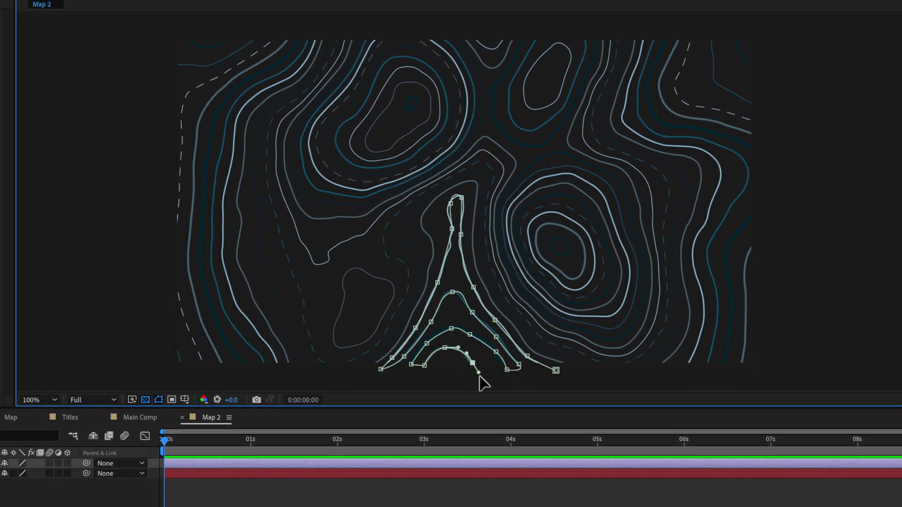
pyautogui.click(482, 374)
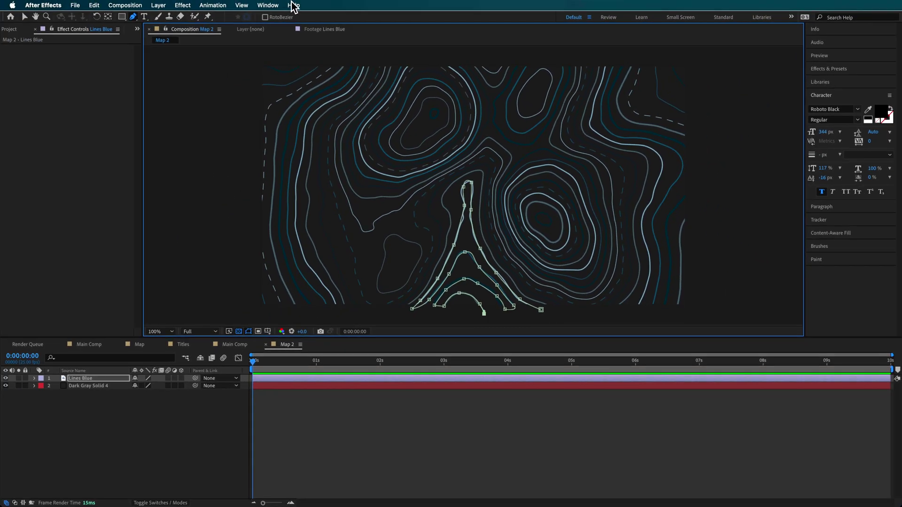
# Step: Apply the Stroke effect to Lines Blue via a Help search for 'stroke'
pyautogui.click(293, 6)
pyautogui.write('stork')
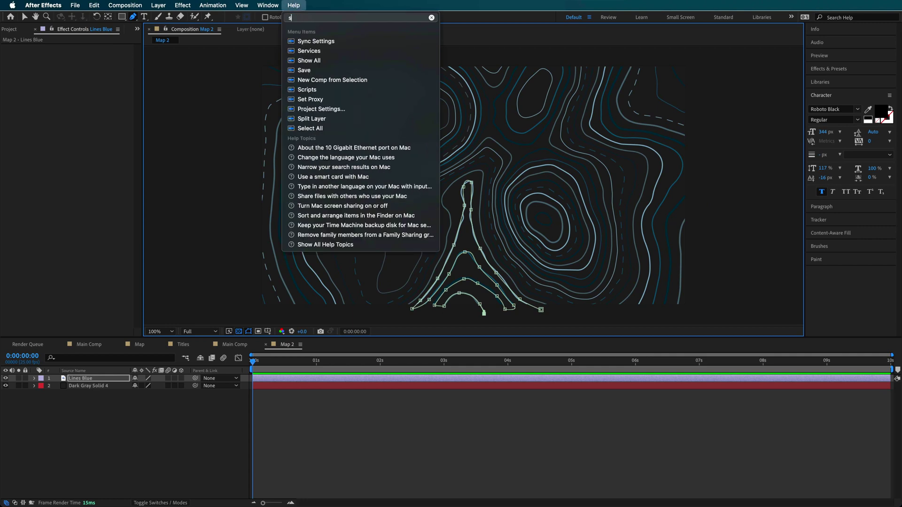
pyautogui.press('BackSpace')
pyautogui.press('BackSpace')
pyautogui.press('BackSpace')
pyautogui.write('roke')
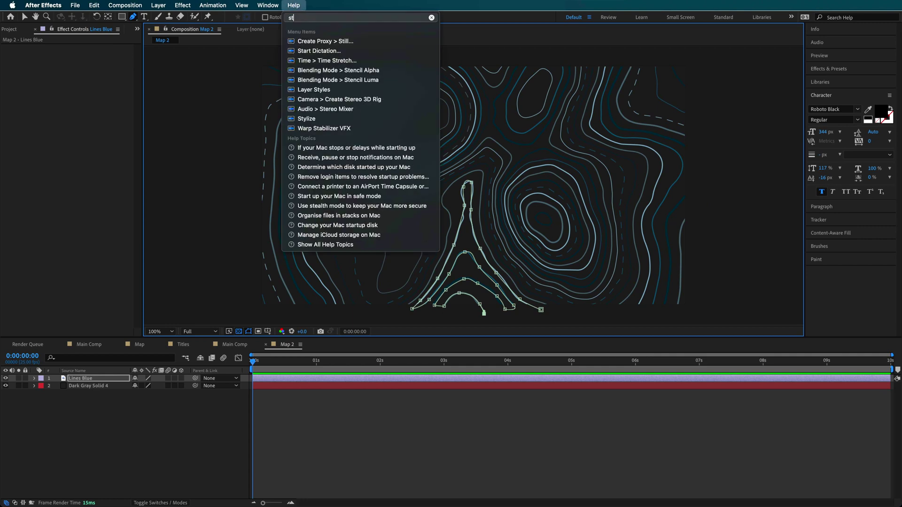
pyautogui.click(334, 52)
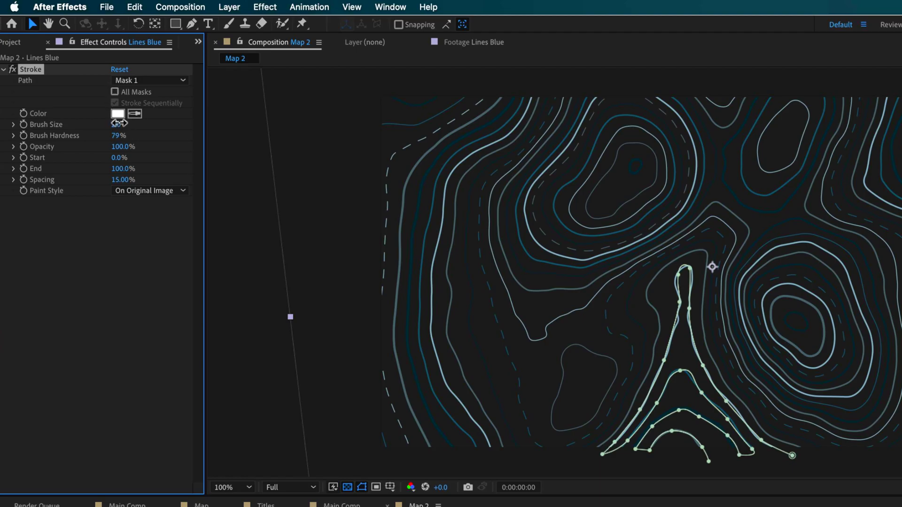
# Step: Set the Stroke to brush size 18.1, Reveal Original Image paint style and 92% hardness
pyautogui.moveTo(119, 123); pyautogui.dragTo(230, 134)
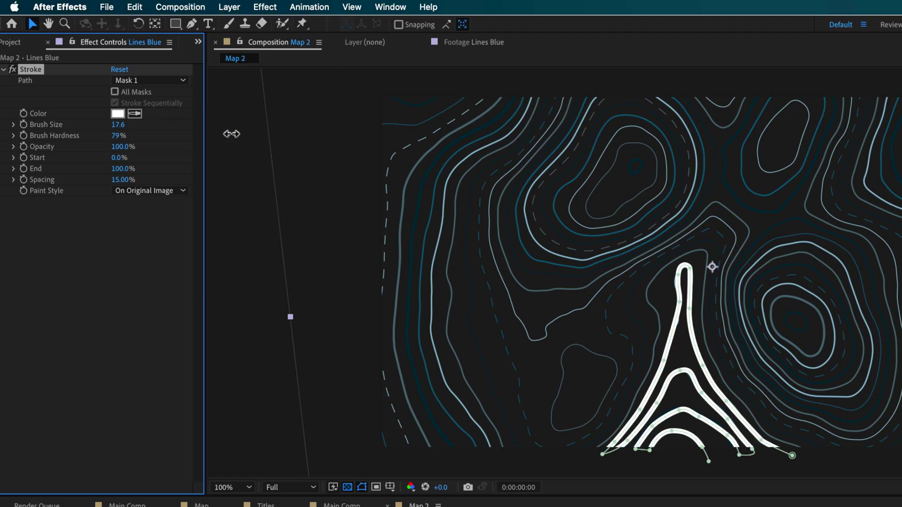
pyautogui.click(140, 189)
pyautogui.click(157, 238)
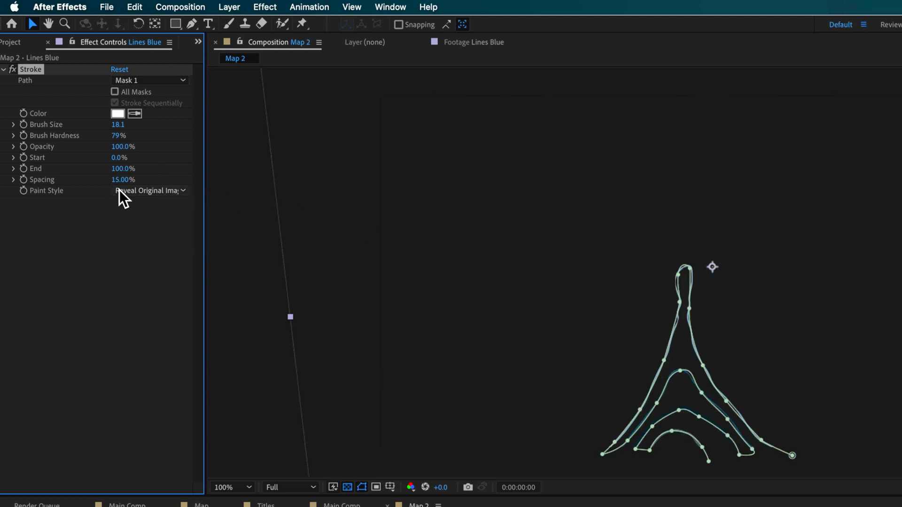
pyautogui.moveTo(119, 136); pyautogui.dragTo(141, 135)
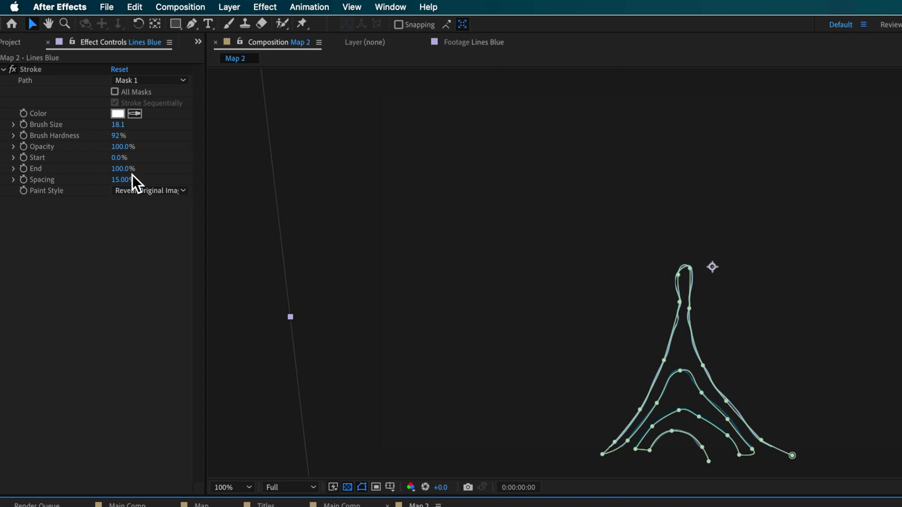
# Step: Keyframe the Stroke End from 0% to 100% 16 frames later and preview the draw-on
pyautogui.moveTo(122, 169); pyautogui.dragTo(47, 177)
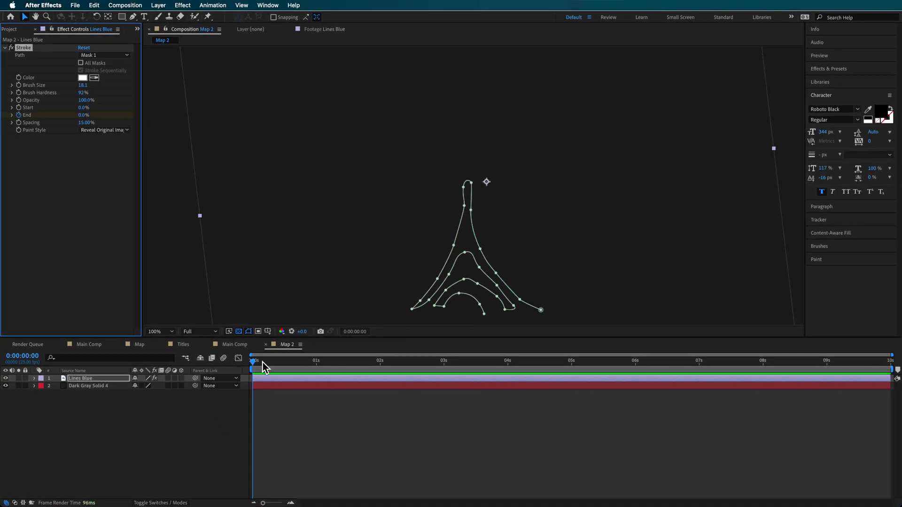
pyautogui.moveTo(262, 362); pyautogui.dragTo(296, 370)
pyautogui.moveTo(84, 115); pyautogui.dragTo(244, 129)
pyautogui.moveTo(258, 362); pyautogui.dragTo(299, 374)
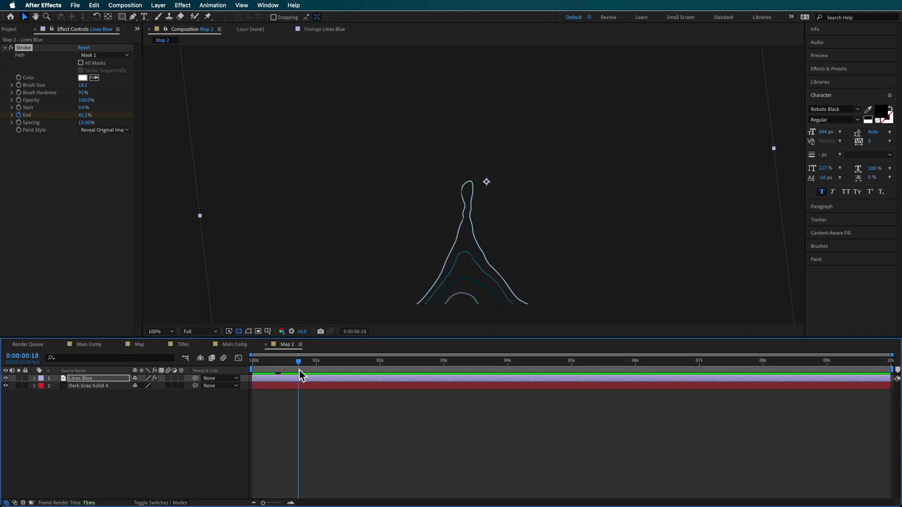
pyautogui.moveTo(82, 86); pyautogui.dragTo(114, 88)
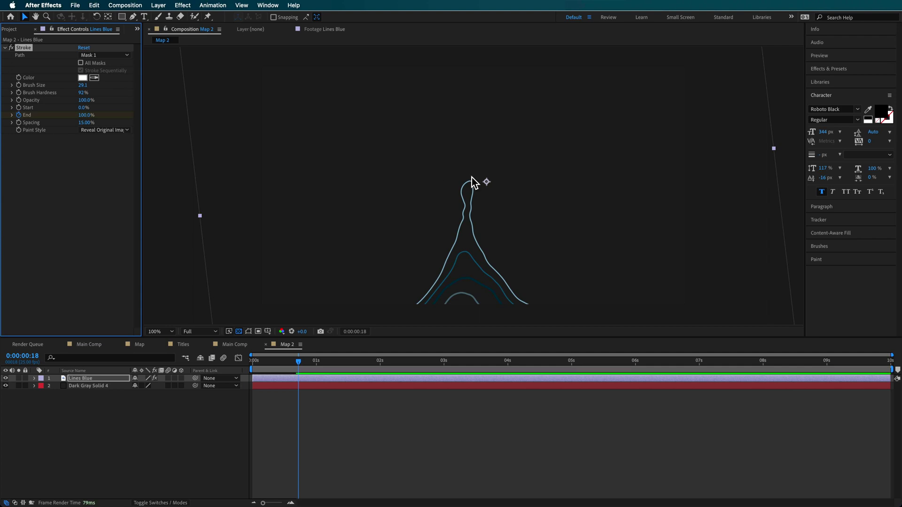
pyautogui.moveTo(283, 368)
pyautogui.mouseDown()
pyautogui.moveTo(249, 366)
pyautogui.moveTo(306, 373)
pyautogui.moveTo(260, 385)
pyautogui.mouseUp()
pyautogui.click(86, 379)
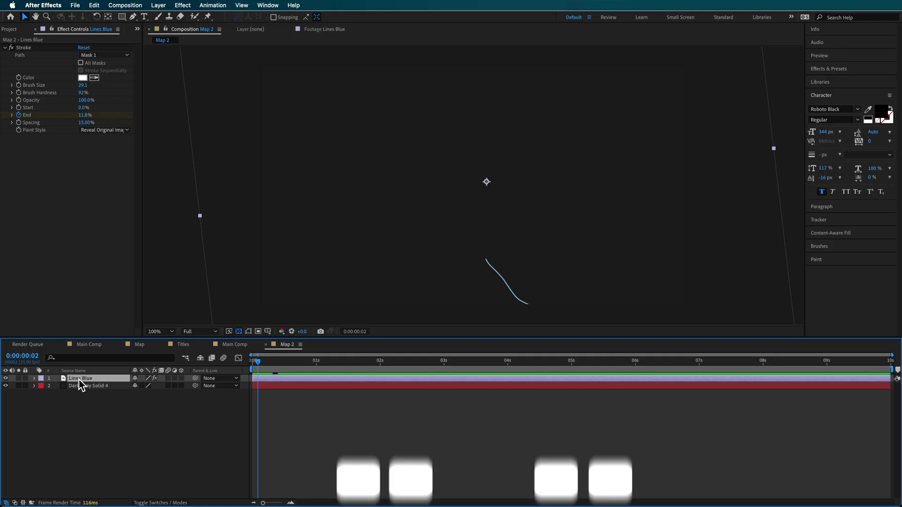
# Step: Duplicate Lines Blue and delete the Stroke effect from the copy
pyautogui.press('super+d')
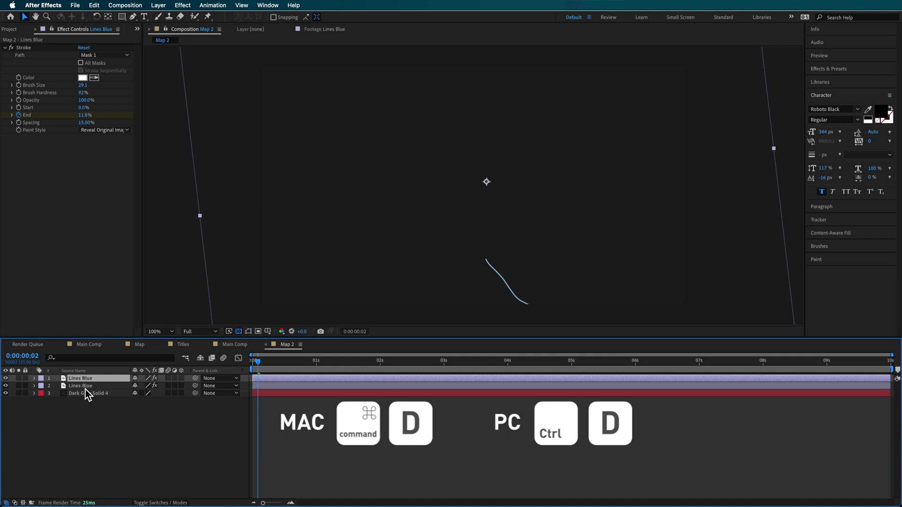
pyautogui.click(86, 387)
pyautogui.click(21, 49)
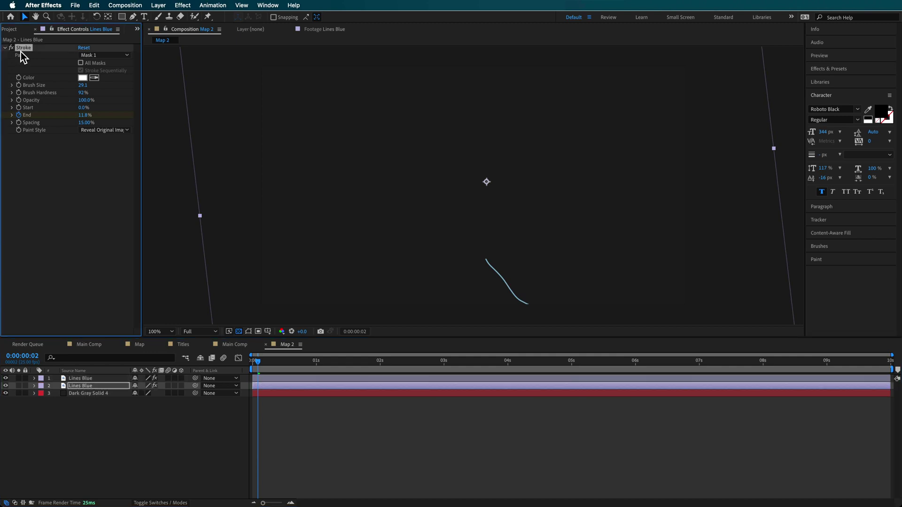
pyautogui.press('Delete')
# Step: Keyframe the copy's Opacity from 0% at 0:00:00:16 to 100% at 0:00:01:04
pyautogui.moveTo(268, 365); pyautogui.dragTo(294, 375)
pyautogui.press('t')
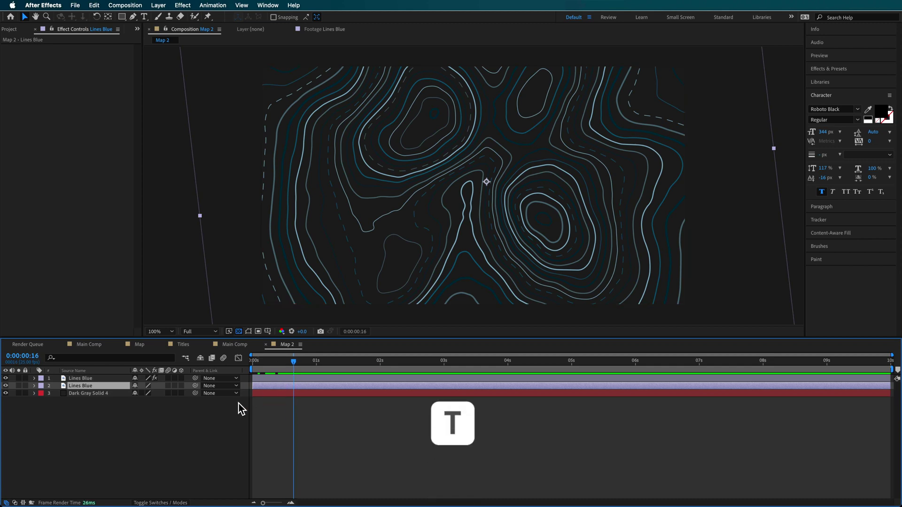
pyautogui.click(57, 394)
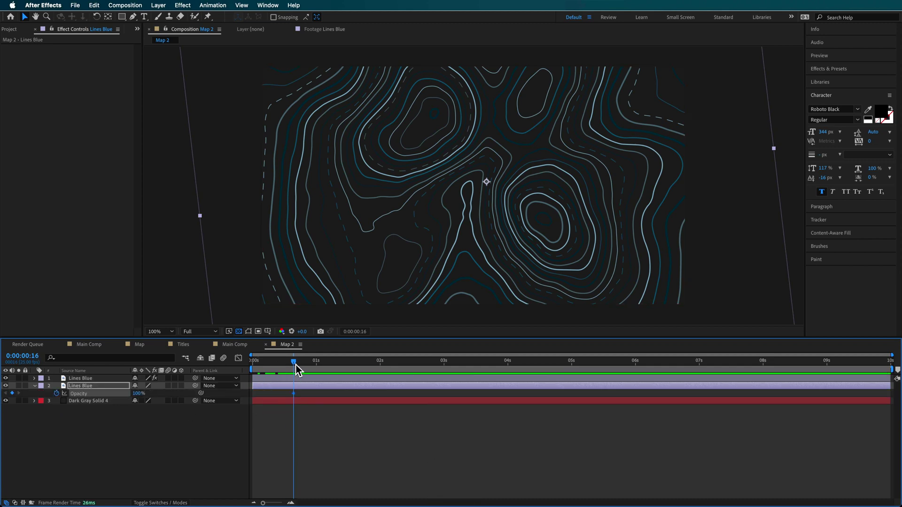
pyautogui.click(5, 394)
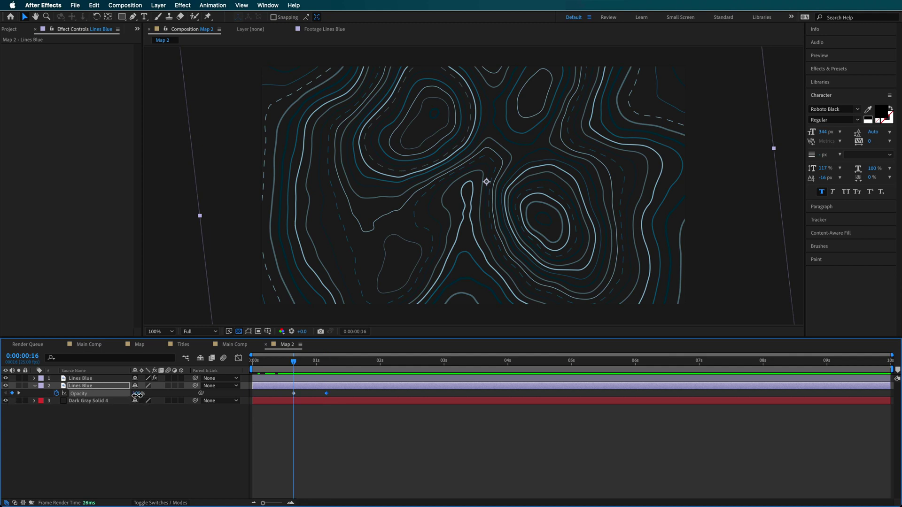
pyautogui.moveTo(137, 395); pyautogui.dragTo(13, 401)
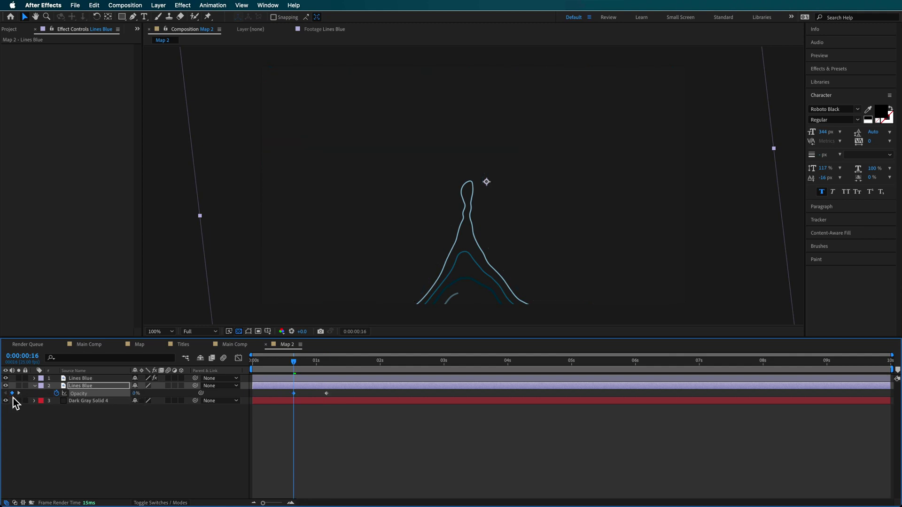
pyautogui.moveTo(298, 364); pyautogui.dragTo(317, 390)
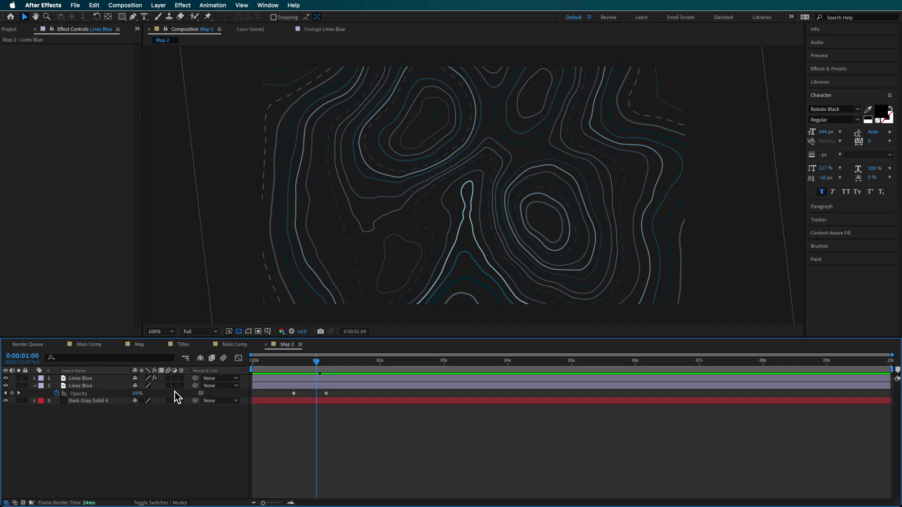
# Step: Preview the finished Main Comp animation, then come back to Map 2
pyautogui.click(91, 348)
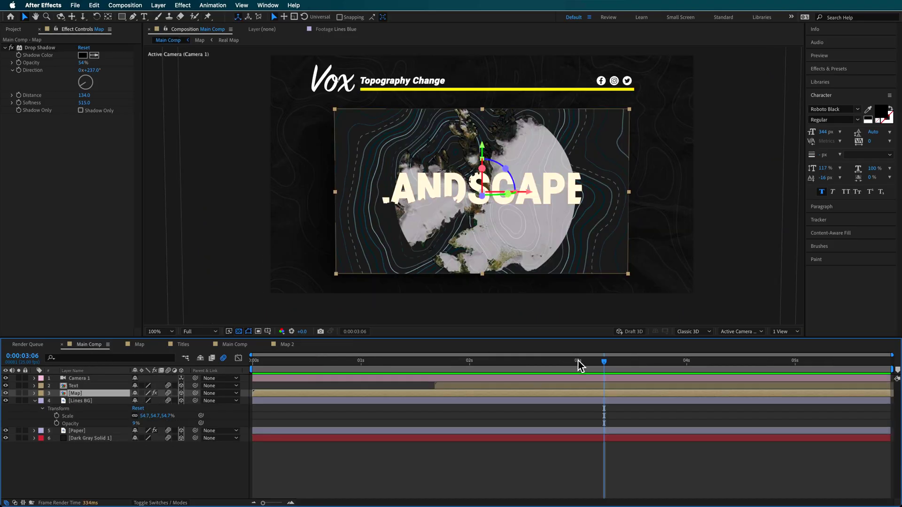
pyautogui.moveTo(595, 368); pyautogui.dragTo(622, 371)
pyautogui.click(287, 344)
# Step: Add Map.png to the top of Map 2 and scale it to fill the frame
pyautogui.click(14, 30)
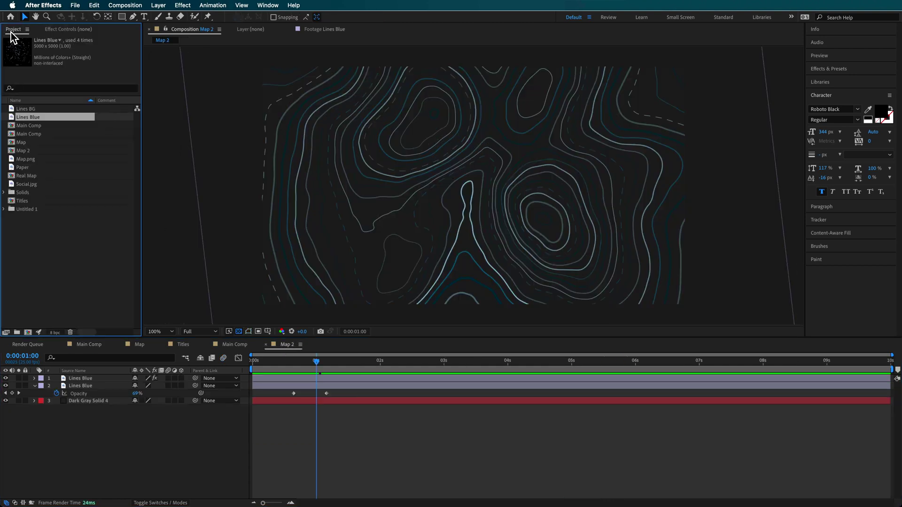
pyautogui.click(24, 160)
pyautogui.moveTo(22, 162); pyautogui.dragTo(84, 380)
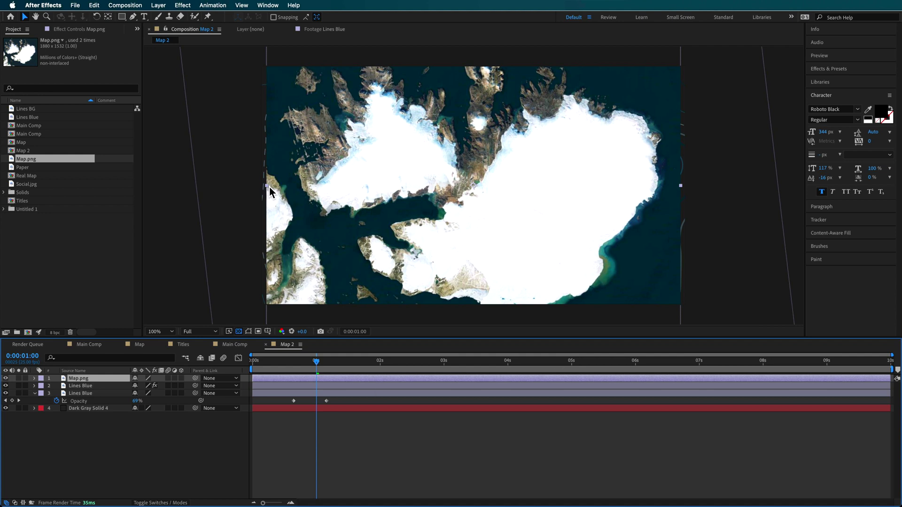
pyautogui.moveTo(268, 187); pyautogui.dragTo(319, 214)
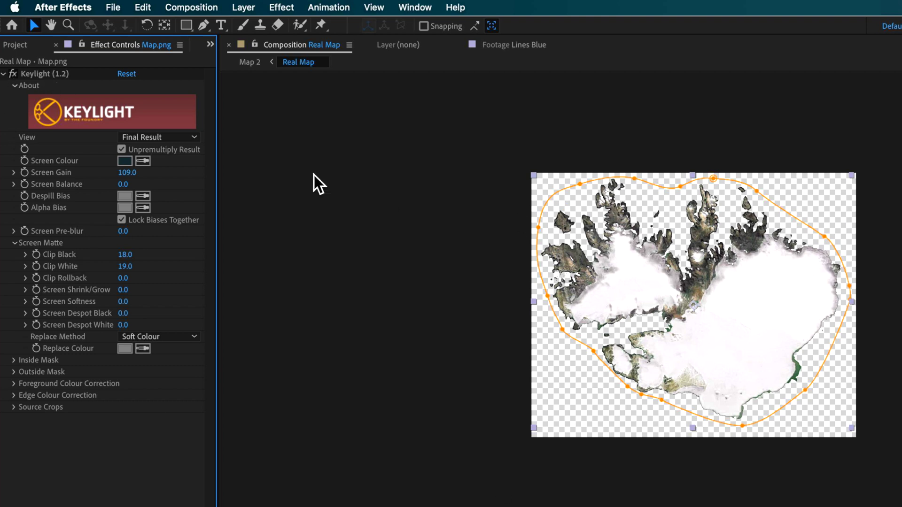
# Step: Toggle the Real Map's Keylight effect off and on to compare the keyed result
pyautogui.click(14, 73)
pyautogui.click(13, 74)
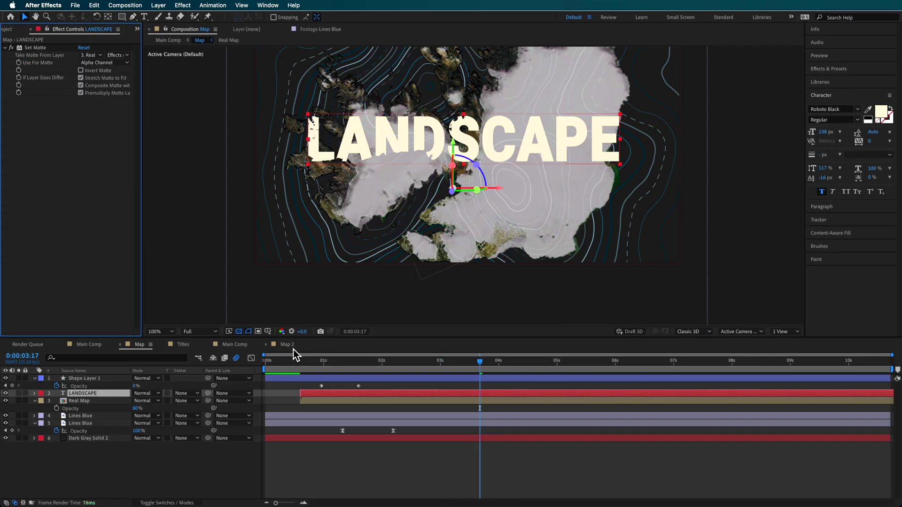
pyautogui.click(290, 348)
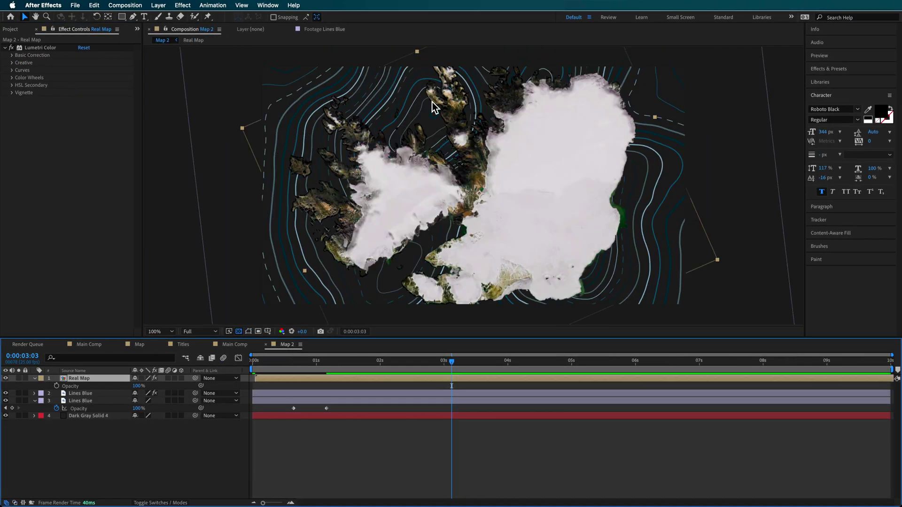
# Step: Compare the Real Map's Lumetri Color grade, then lower its Opacity to 88%
pyautogui.moveTo(452, 362); pyautogui.dragTo(429, 372)
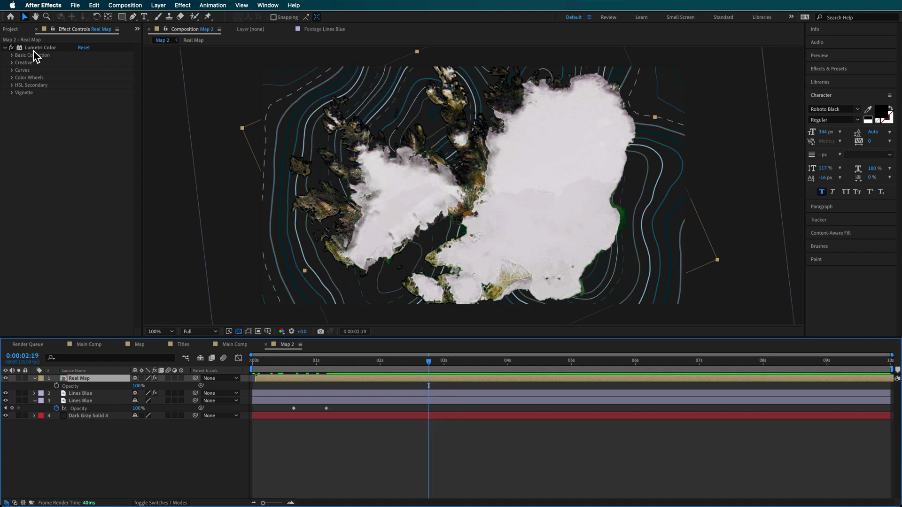
pyautogui.click(12, 48)
pyautogui.click(11, 48)
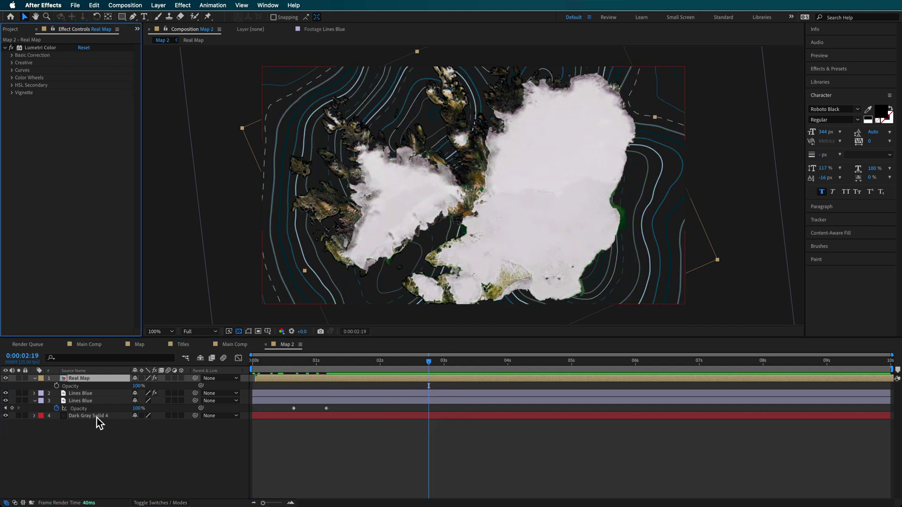
pyautogui.press('t')
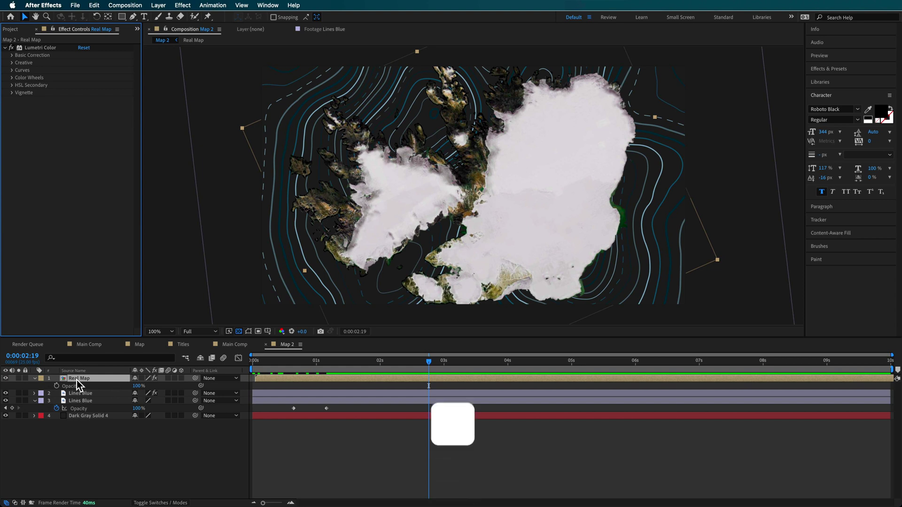
pyautogui.press('t')
pyautogui.moveTo(136, 387); pyautogui.dragTo(572, 190)
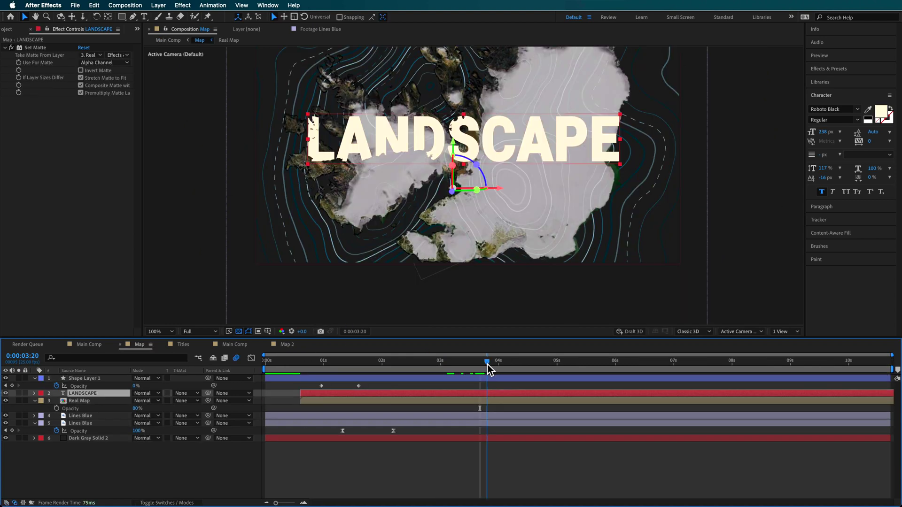
# Step: Preview the LANDSCAPE title in the Map comp, then select the Ellipse Tool
pyautogui.moveTo(486, 364)
pyautogui.mouseDown()
pyautogui.moveTo(427, 365)
pyautogui.moveTo(478, 376)
pyautogui.moveTo(419, 368)
pyautogui.moveTo(473, 373)
pyautogui.mouseUp()
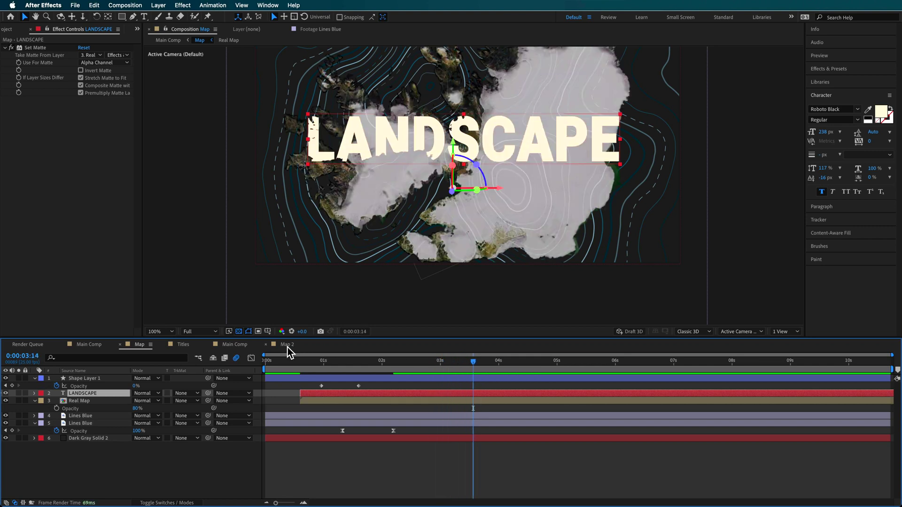
pyautogui.click(286, 346)
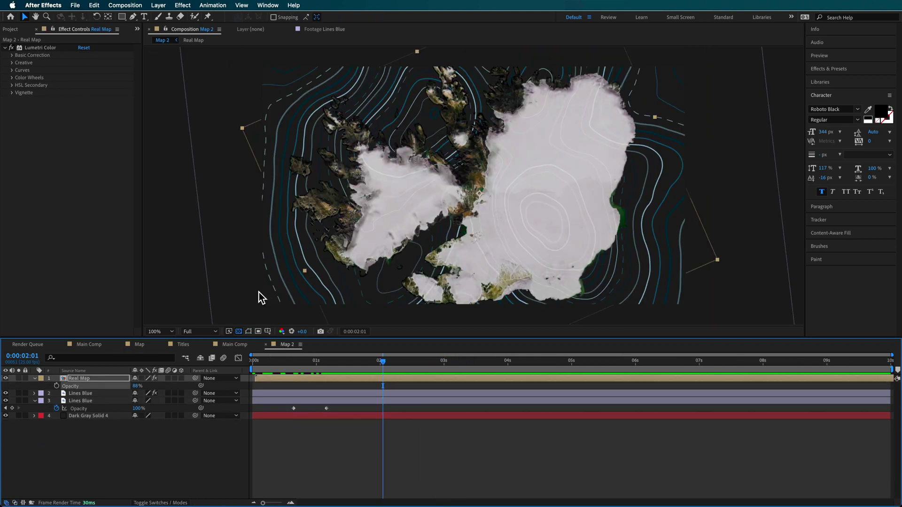
pyautogui.click(122, 17)
pyautogui.click(161, 35)
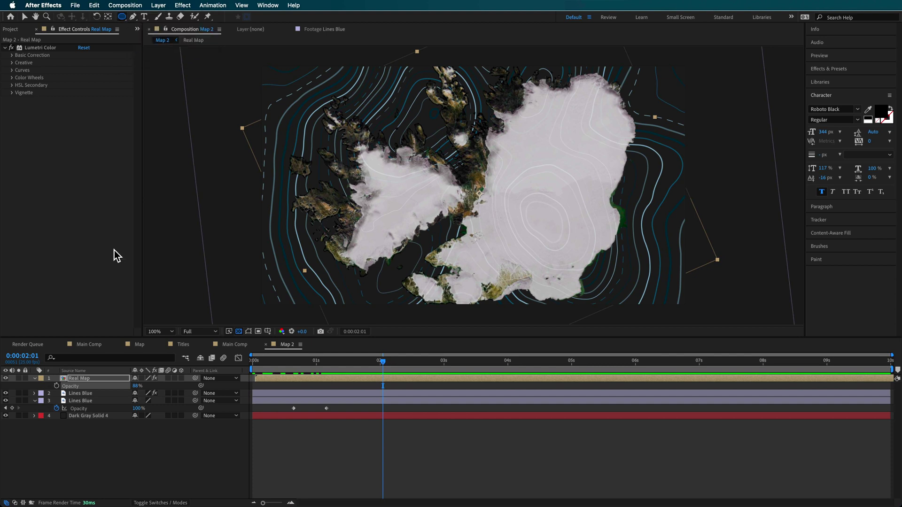
# Step: Draw a perfect circular mask on Real Map and shift it left and slightly down
pyautogui.click(92, 381)
pyautogui.press('shift')
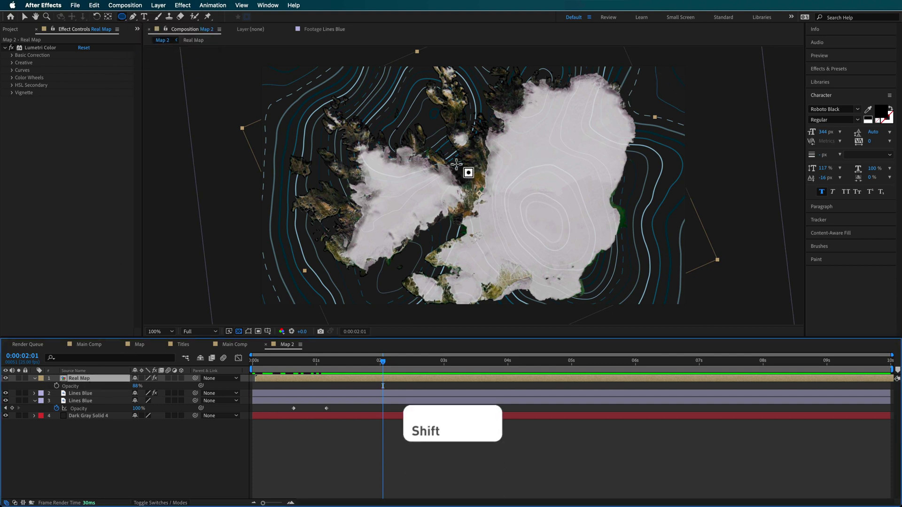
pyautogui.moveTo(408, 143); pyautogui.dragTo(558, 266)
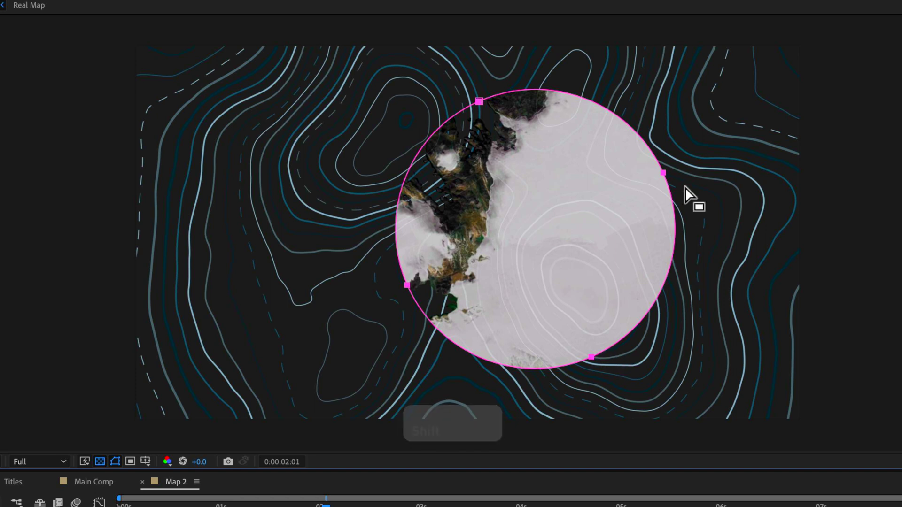
pyautogui.moveTo(663, 173); pyautogui.dragTo(579, 190)
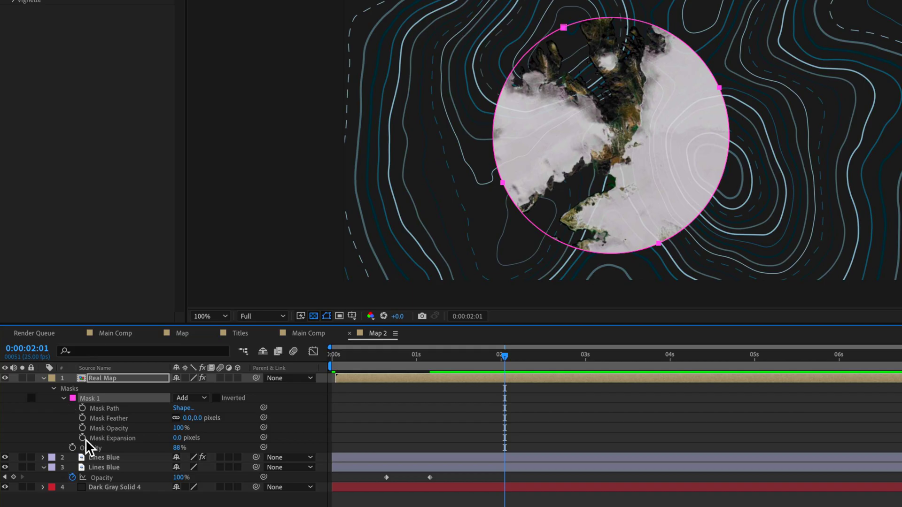
# Step: Keyframe Mask Expansion from -494 px to a full map reveal at 0:00:02:22
pyautogui.click(83, 438)
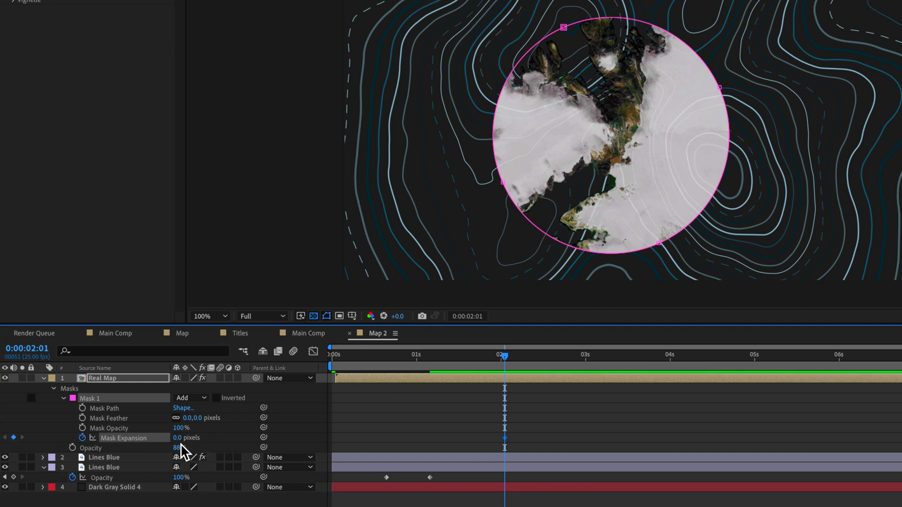
pyautogui.moveTo(177, 442); pyautogui.dragTo(124, 442)
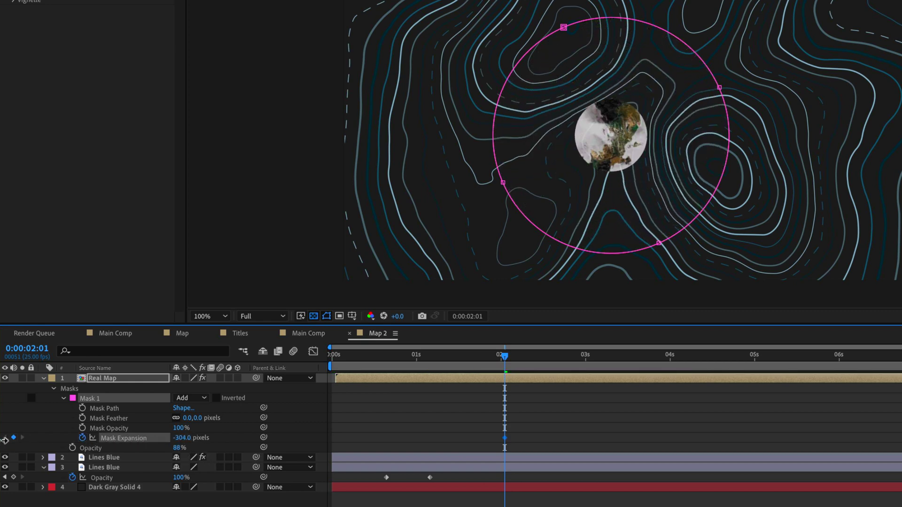
pyautogui.moveTo(183, 440)
pyautogui.mouseDown()
pyautogui.moveTo(168, 443)
pyautogui.moveTo(192, 442)
pyautogui.moveTo(177, 445)
pyautogui.mouseUp()
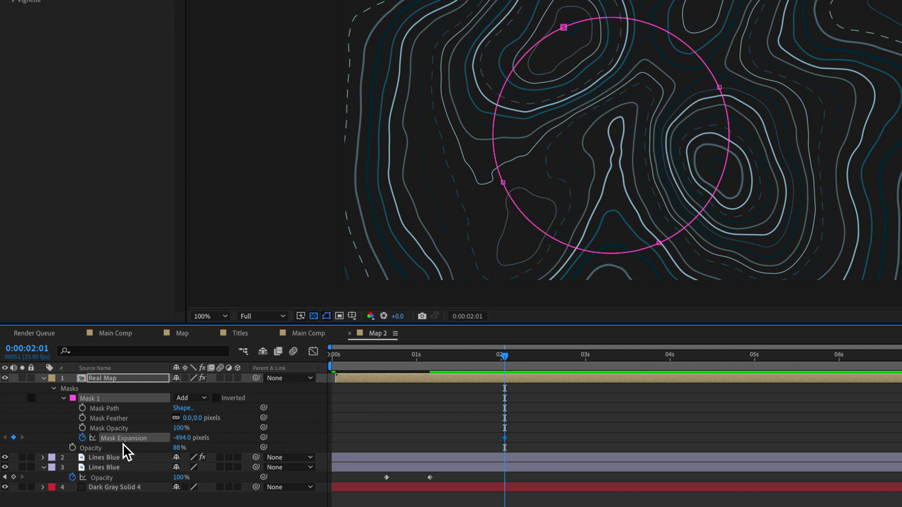
pyautogui.moveTo(530, 357); pyautogui.dragTo(573, 363)
pyautogui.moveTo(180, 442); pyautogui.dragTo(348, 450)
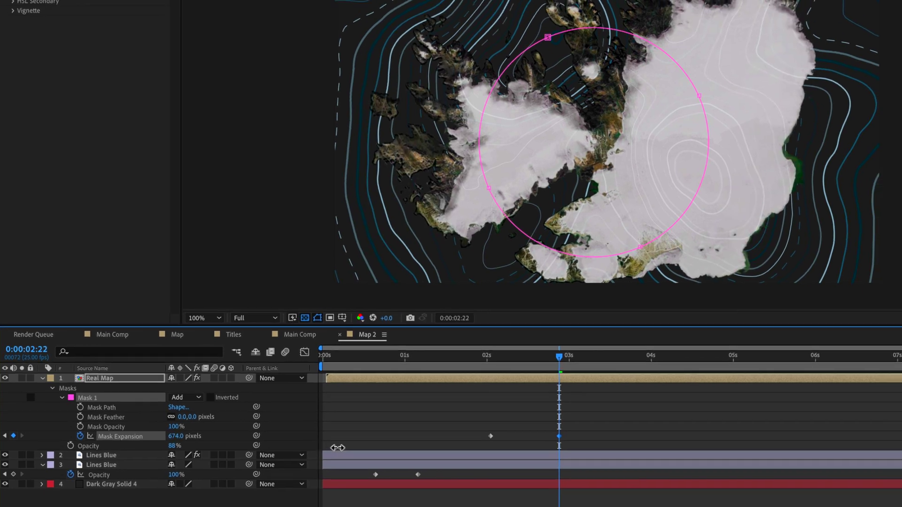
# Step: Try Mask Feather, undo it, and preview the mask reveal from the start
pyautogui.moveTo(538, 361); pyautogui.dragTo(530, 357)
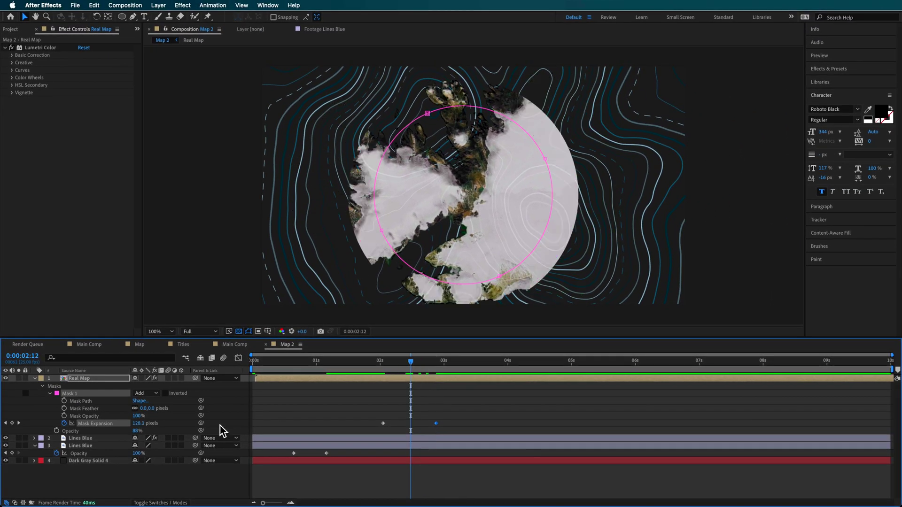
pyautogui.moveTo(149, 409); pyautogui.dragTo(167, 410)
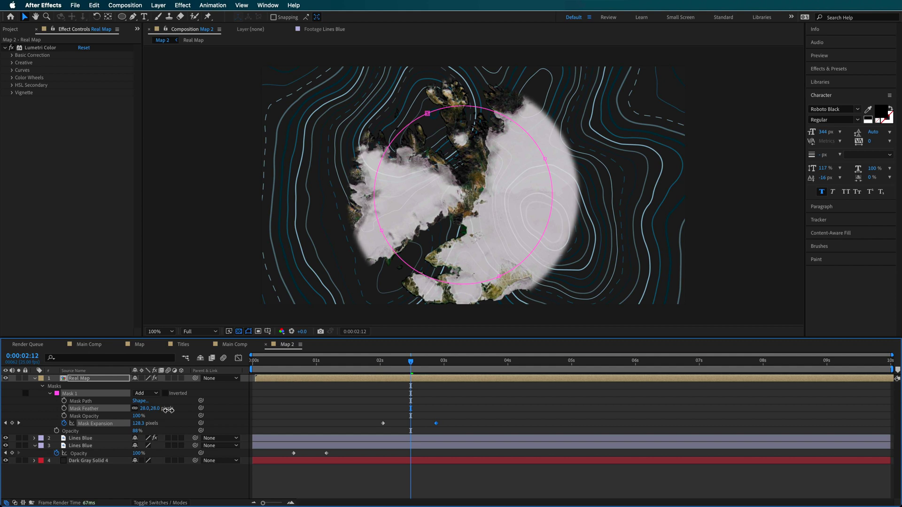
pyautogui.press('cmd+z')
pyautogui.click(381, 366)
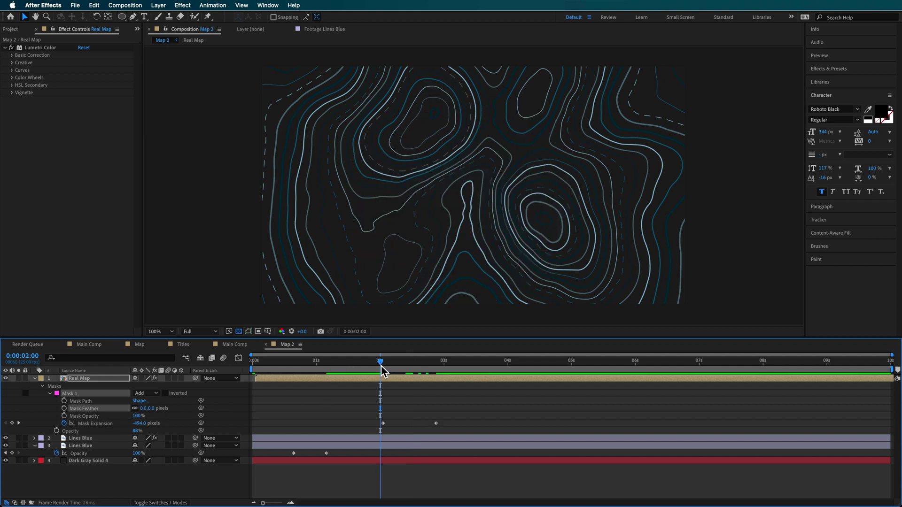
pyautogui.press('space')
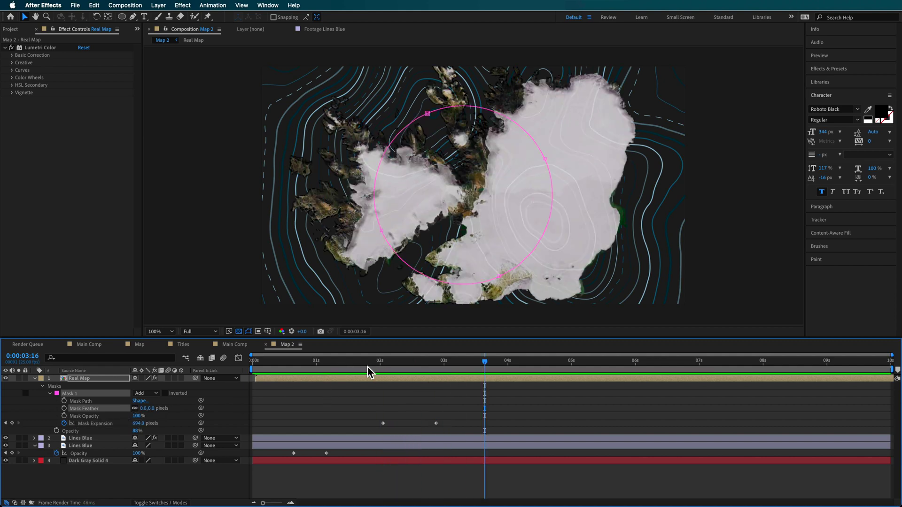
pyautogui.click(332, 370)
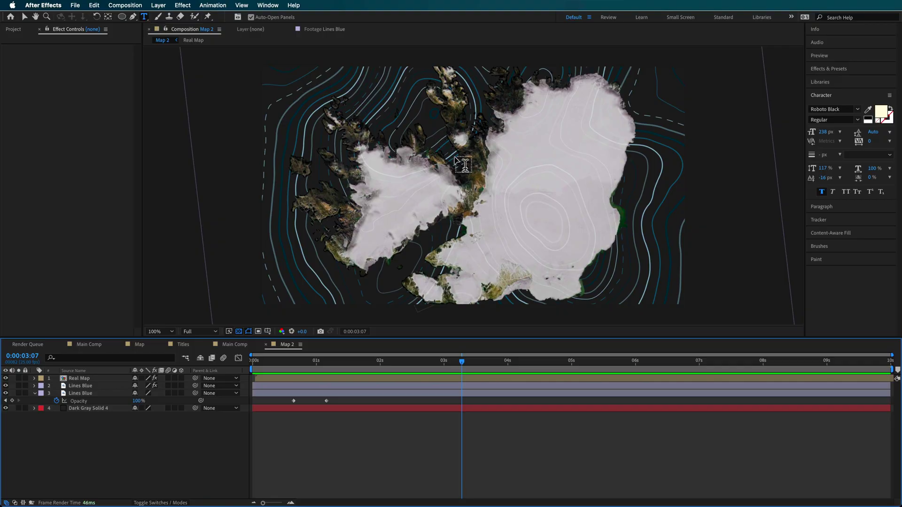
# Step: Create a LANDSCAPE paragraph text box across the map centre and widen it to fit
pyautogui.moveTo(319, 131); pyautogui.dragTo(613, 224)
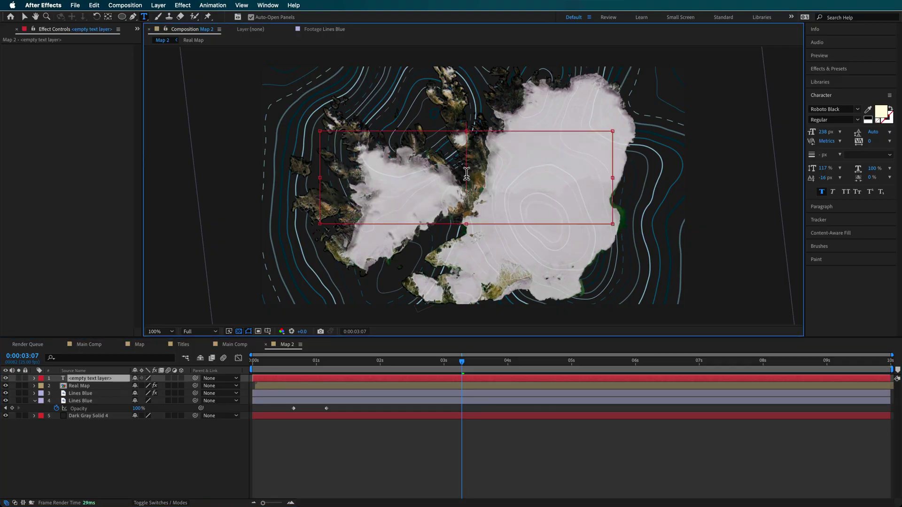
pyautogui.hotkey('ctrl', 'v')
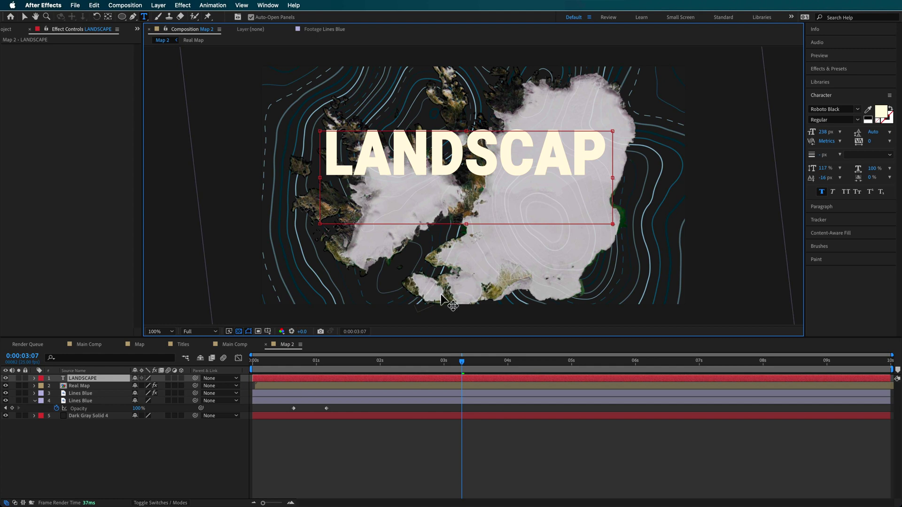
pyautogui.moveTo(614, 178); pyautogui.dragTo(654, 179)
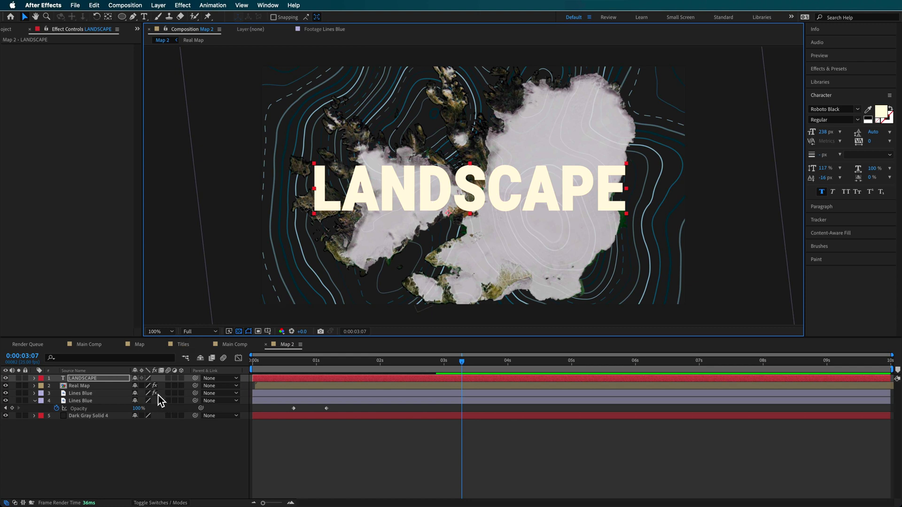
# Step: Select the LANDSCAPE layer and rewind to check the reveal beneath the title
pyautogui.click(85, 379)
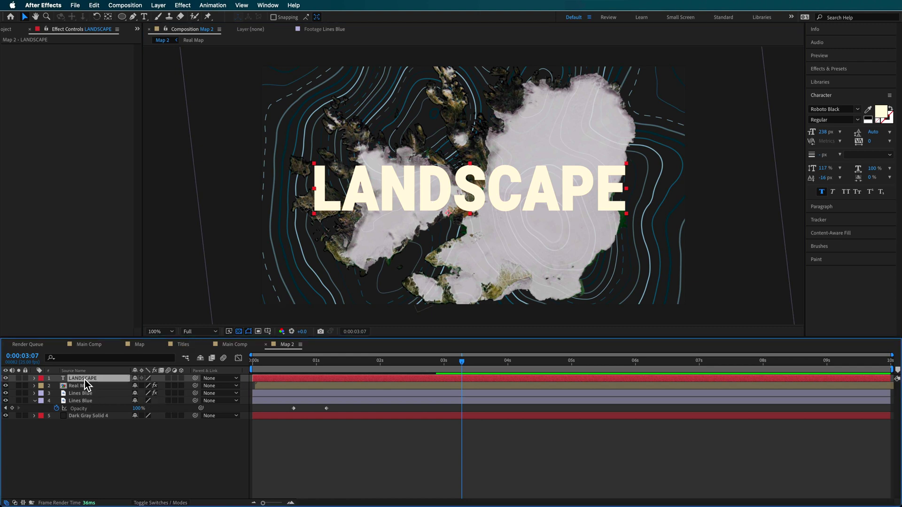
pyautogui.moveTo(449, 362); pyautogui.dragTo(466, 375)
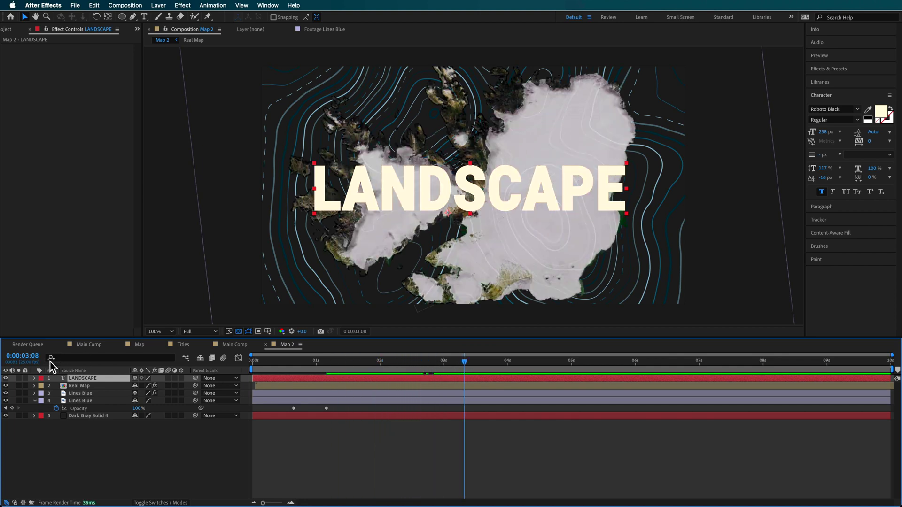
pyautogui.click(87, 385)
pyautogui.click(90, 378)
# Step: Search for 'set matte' and apply Channel > Set Matte to the LANDSCAPE layer
pyautogui.click(280, 5)
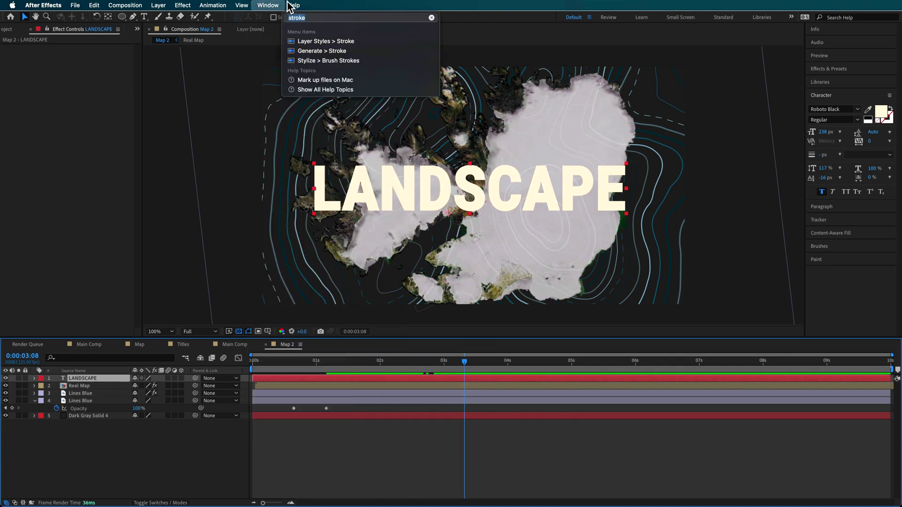
pyautogui.moveTo(294, 6)
pyautogui.write('set mat')
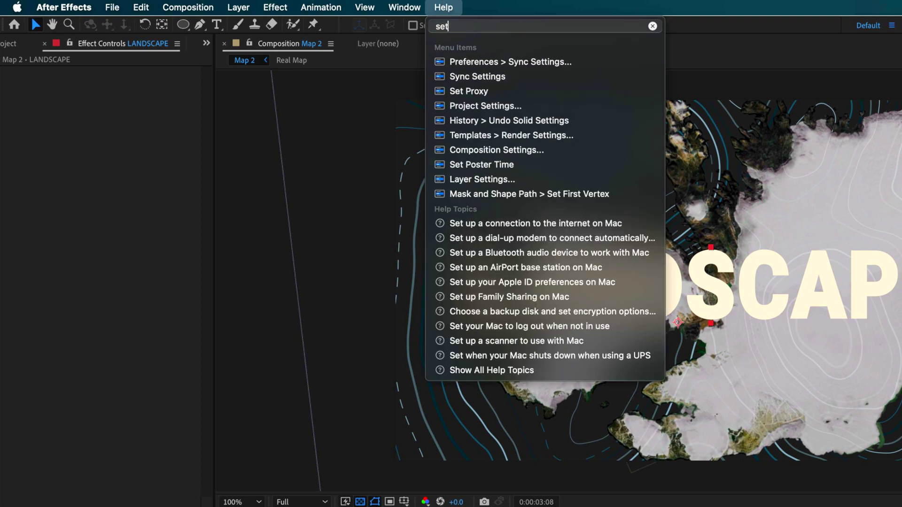
pyautogui.write('te')
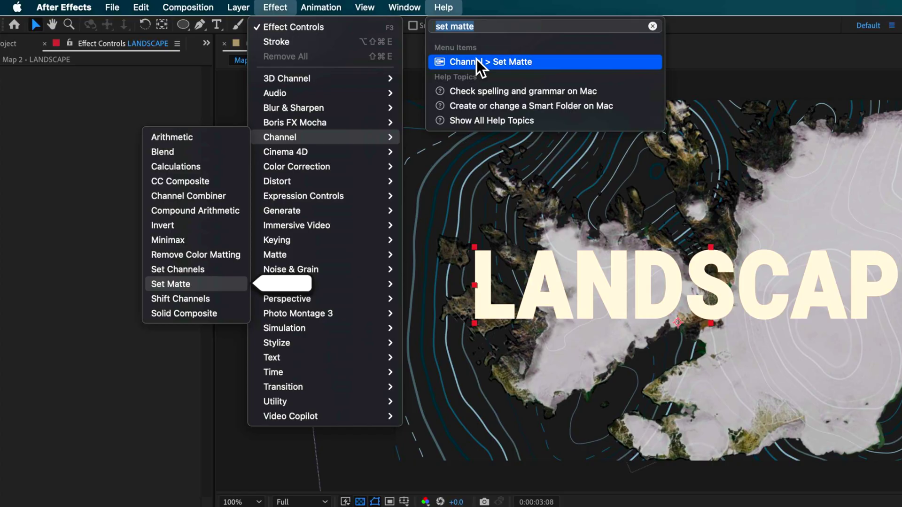
pyautogui.click(476, 62)
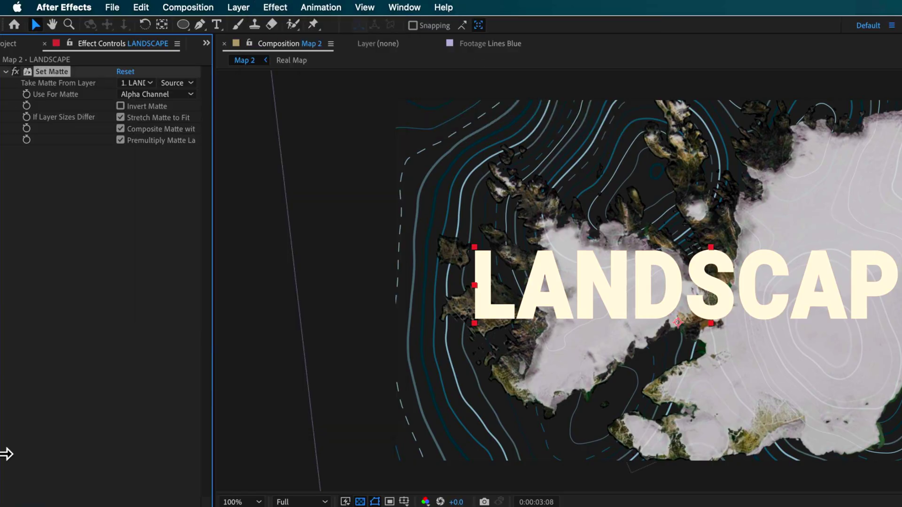
# Step: Set Take Matte From Layer to 2. Real Map using its Effects & Masks
pyautogui.click(139, 82)
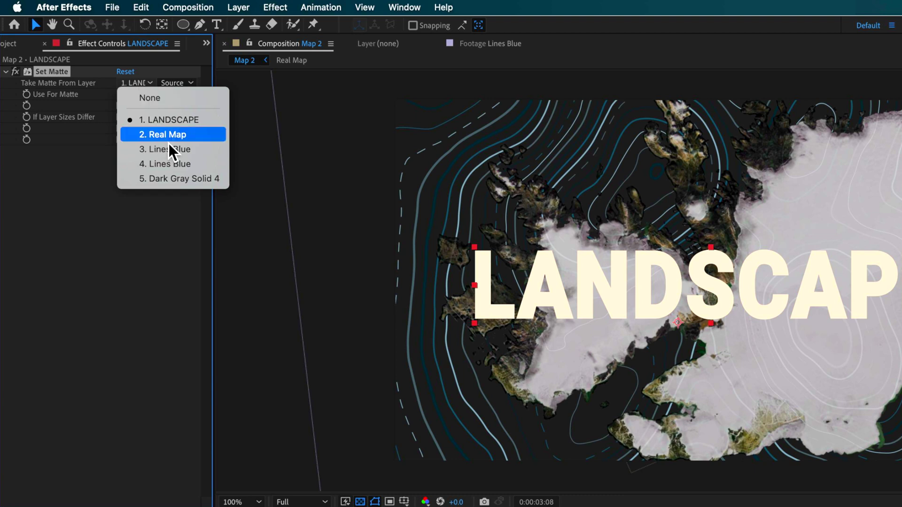
pyautogui.click(186, 136)
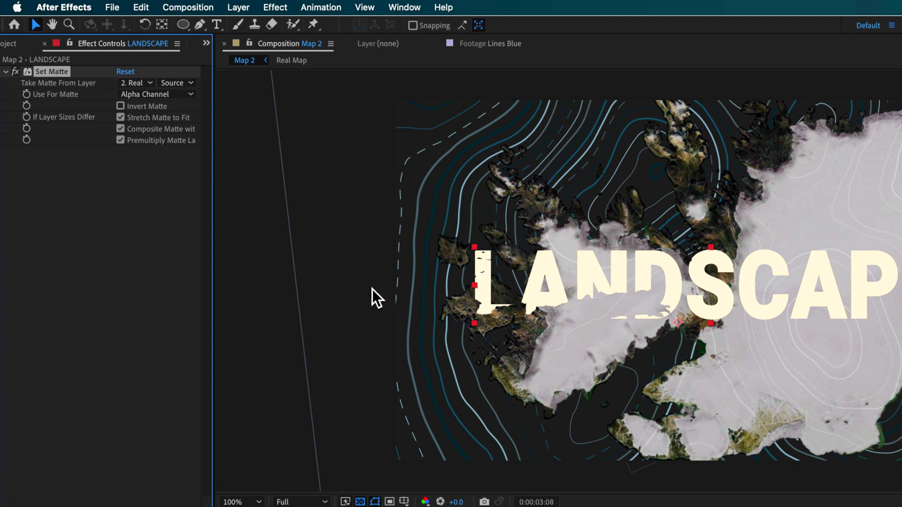
pyautogui.click(191, 82)
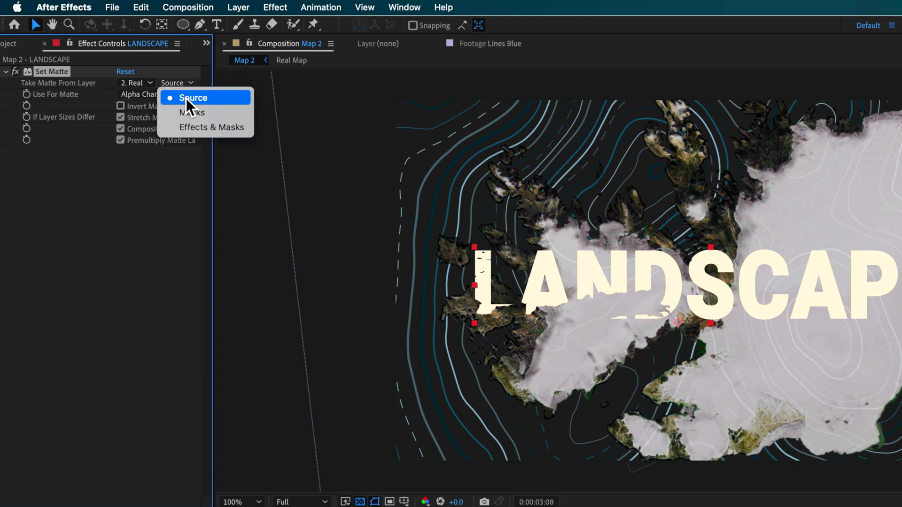
pyautogui.click(188, 128)
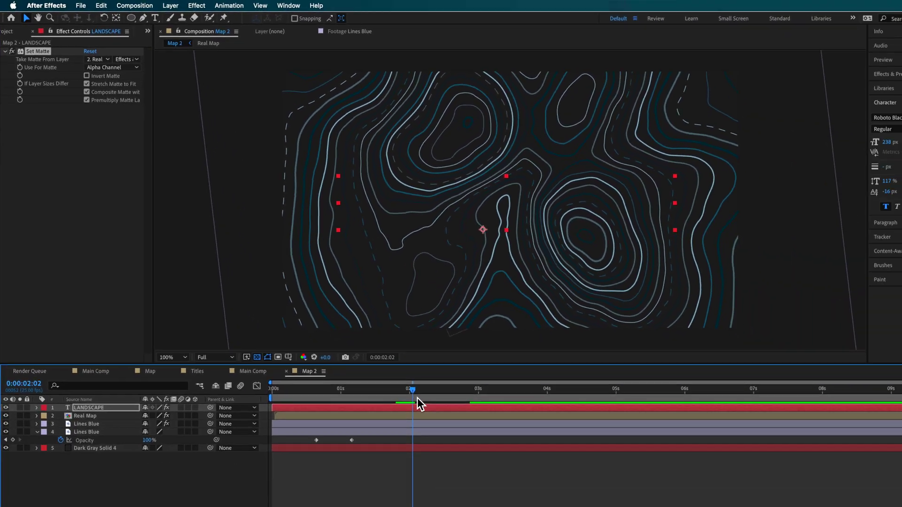
pyautogui.moveTo(417, 403); pyautogui.dragTo(422, 378)
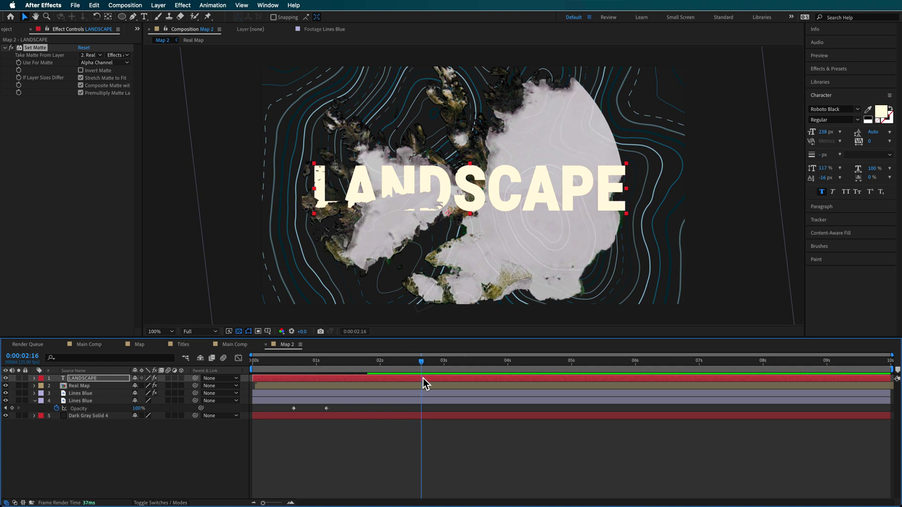
# Step: Try a Luminance matte, nudge the title left, then switch back to Alpha Channel
pyautogui.click(101, 62)
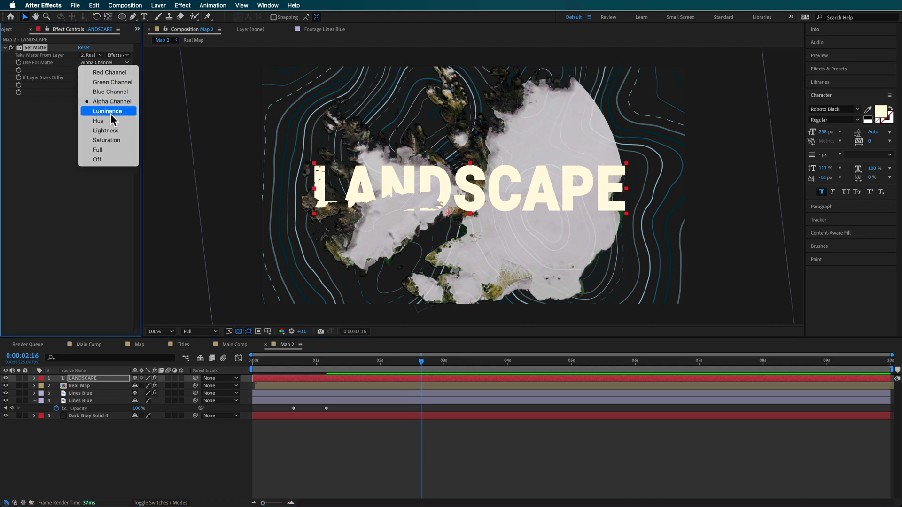
pyautogui.click(113, 114)
pyautogui.click(362, 367)
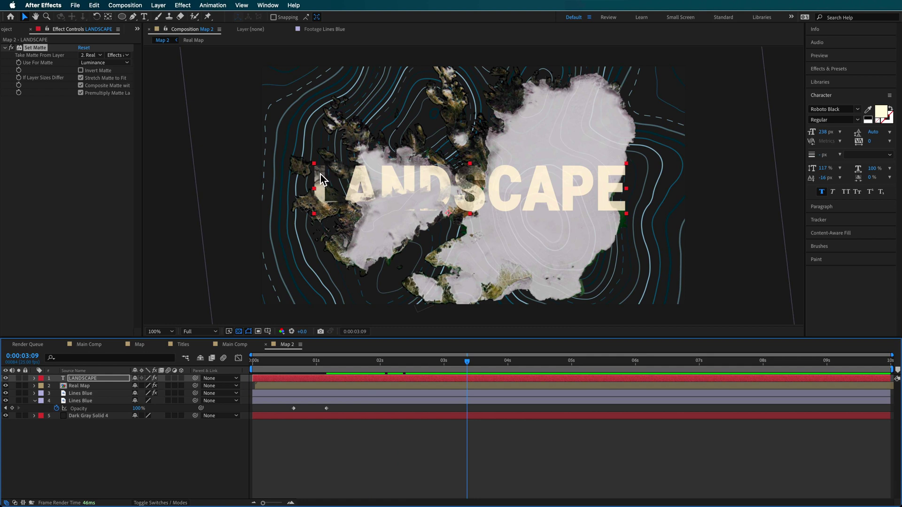
pyautogui.moveTo(456, 188); pyautogui.dragTo(475, 186)
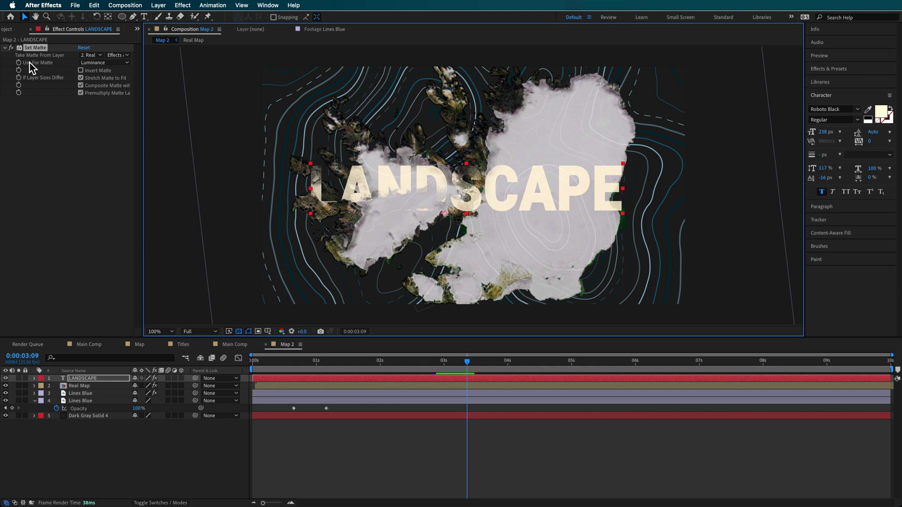
pyautogui.click(93, 63)
pyautogui.click(104, 102)
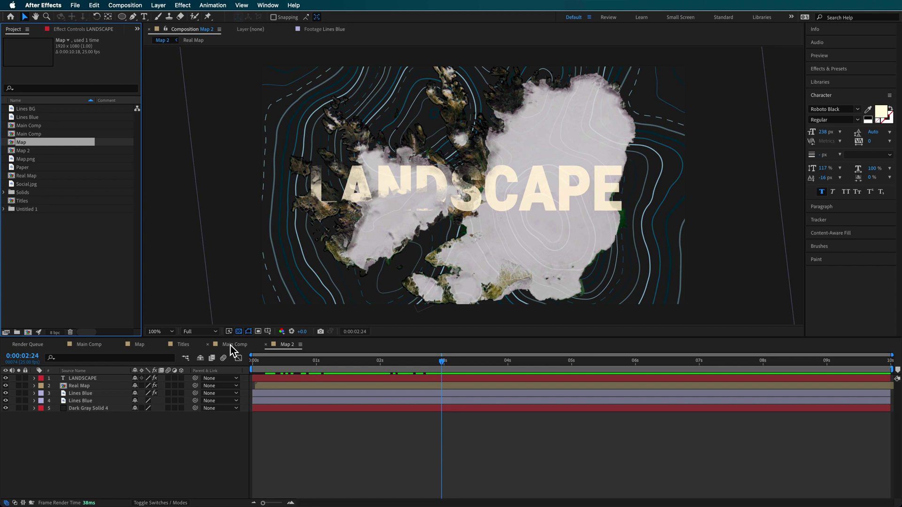
# Step: Drop Map 2 into Main Comp, scale it down, and centre it over the paper background
pyautogui.click(232, 346)
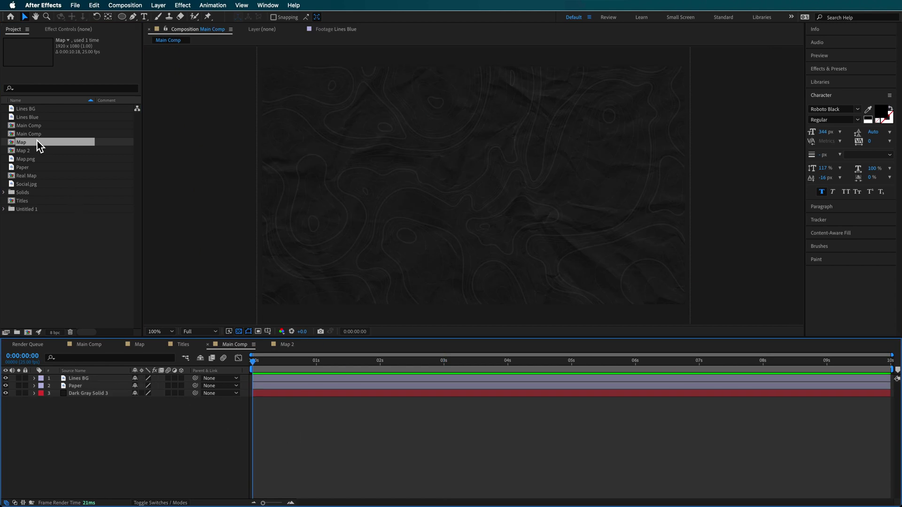
pyautogui.moveTo(29, 150); pyautogui.dragTo(91, 392)
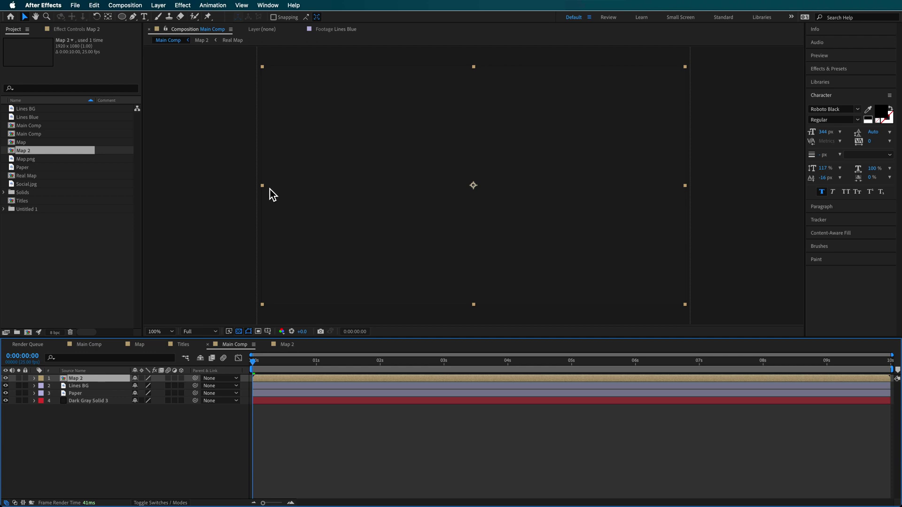
pyautogui.moveTo(264, 186); pyautogui.dragTo(292, 187)
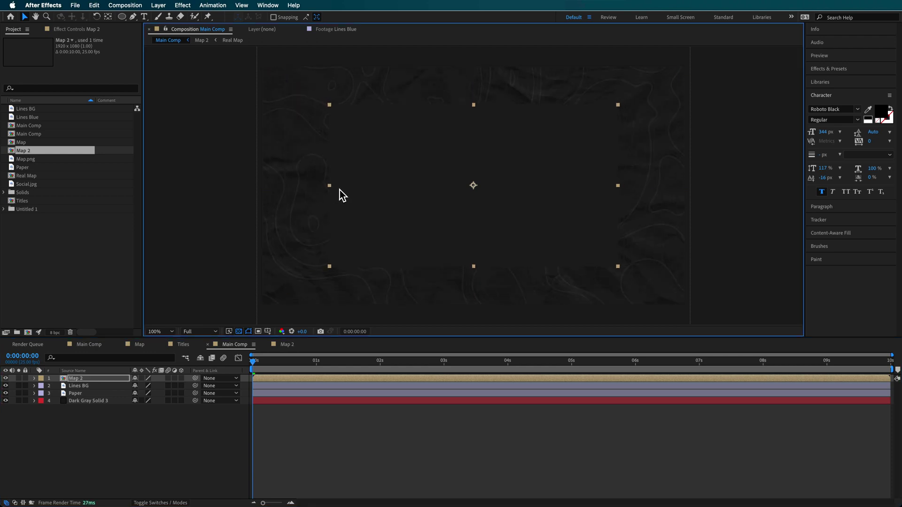
pyautogui.moveTo(279, 365); pyautogui.dragTo(348, 369)
pyautogui.moveTo(444, 207)
pyautogui.mouseDown()
pyautogui.moveTo(431, 218)
pyautogui.moveTo(441, 215)
pyautogui.moveTo(441, 199)
pyautogui.mouseUp()
pyautogui.moveTo(332, 191); pyautogui.dragTo(321, 196)
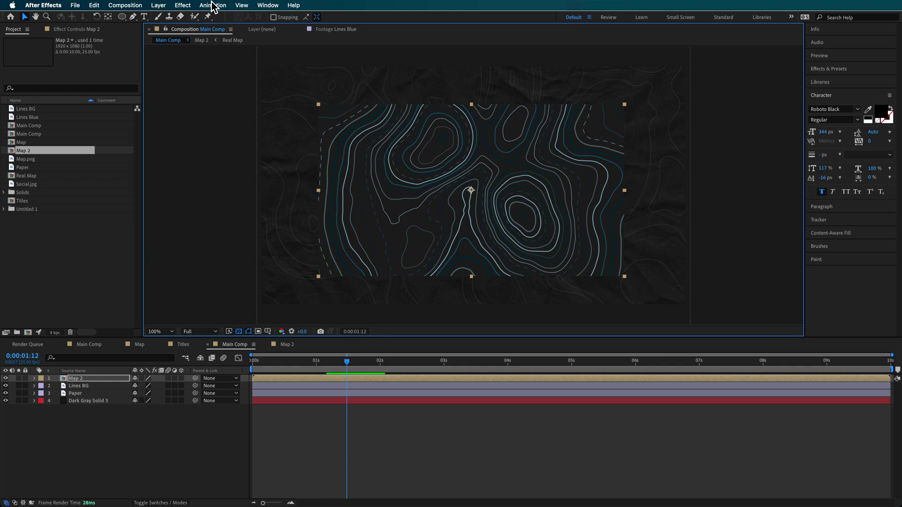
# Step: Add a Drop Shadow effect to Map 2 through the command search
pyautogui.click(296, 6)
pyautogui.write('drop')
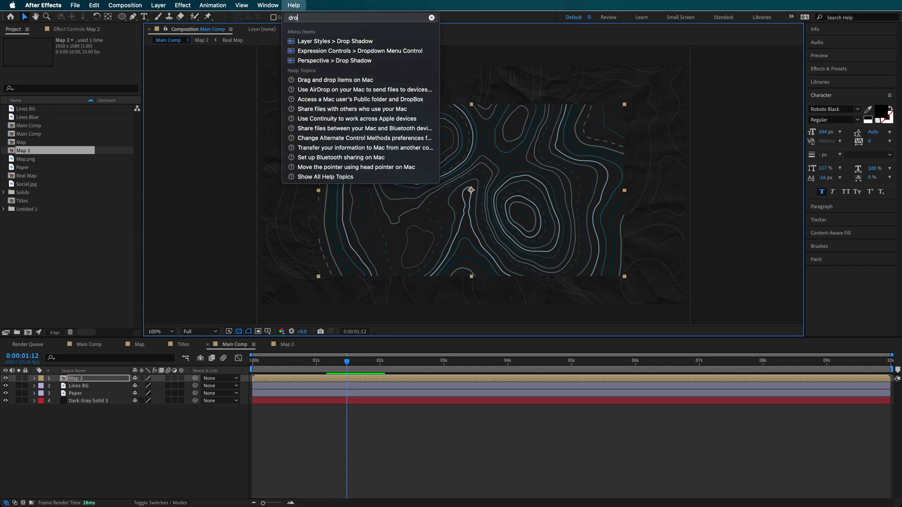
pyautogui.click(337, 60)
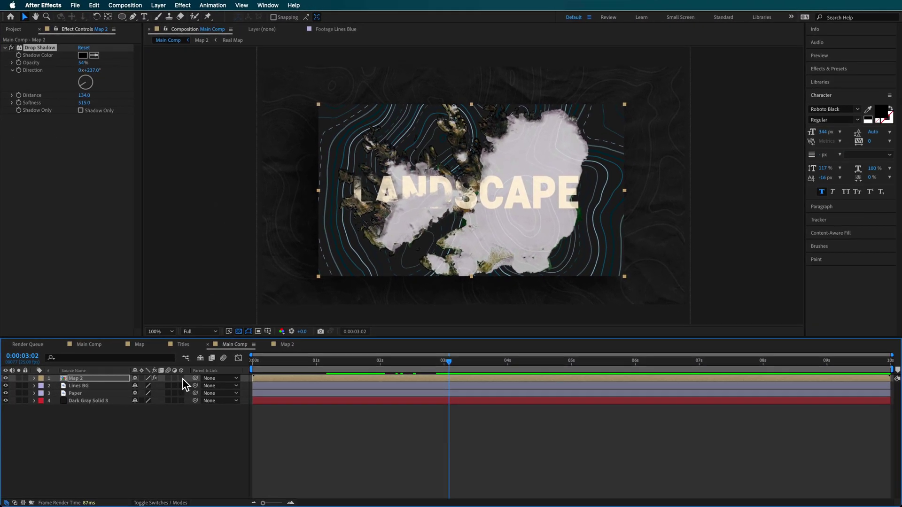
# Step: Enable 3D on all four layers and set Map 2's Z Position to -363
pyautogui.moveTo(182, 378); pyautogui.dragTo(182, 401)
pyautogui.click(168, 442)
pyautogui.click(443, 179)
pyautogui.click(82, 379)
pyautogui.press('p')
pyautogui.moveTo(161, 386); pyautogui.dragTo(294, 241)
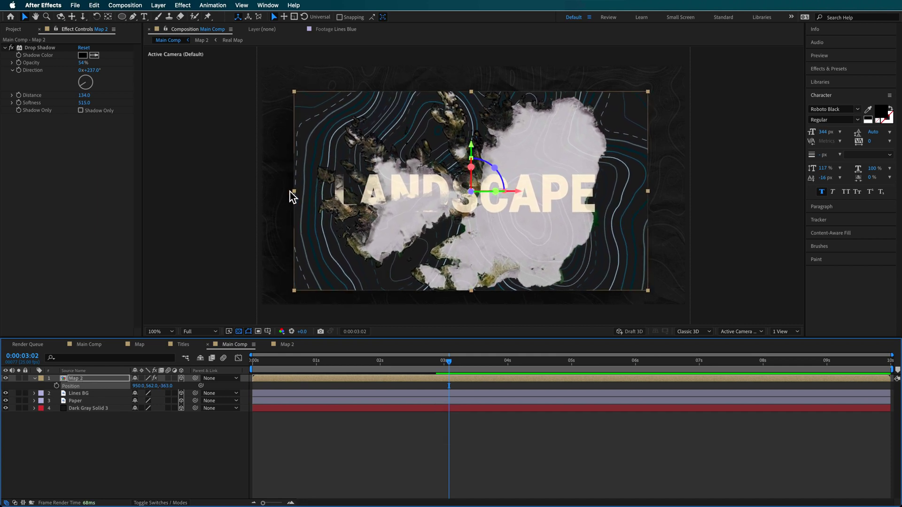
# Step: Shrink Map 2 slightly and add a new camera, Camera 1, with the 35mm preset
pyautogui.moveTo(297, 194); pyautogui.dragTo(317, 193)
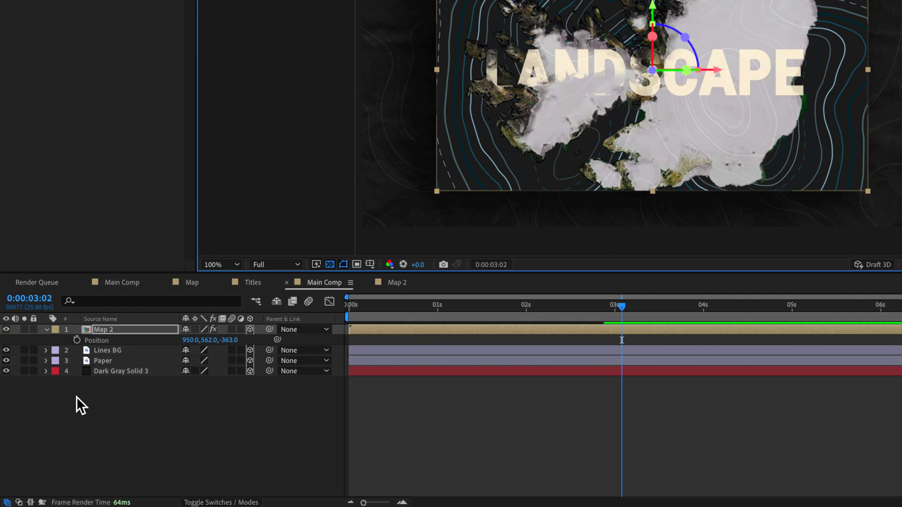
pyautogui.rightClick(57, 428)
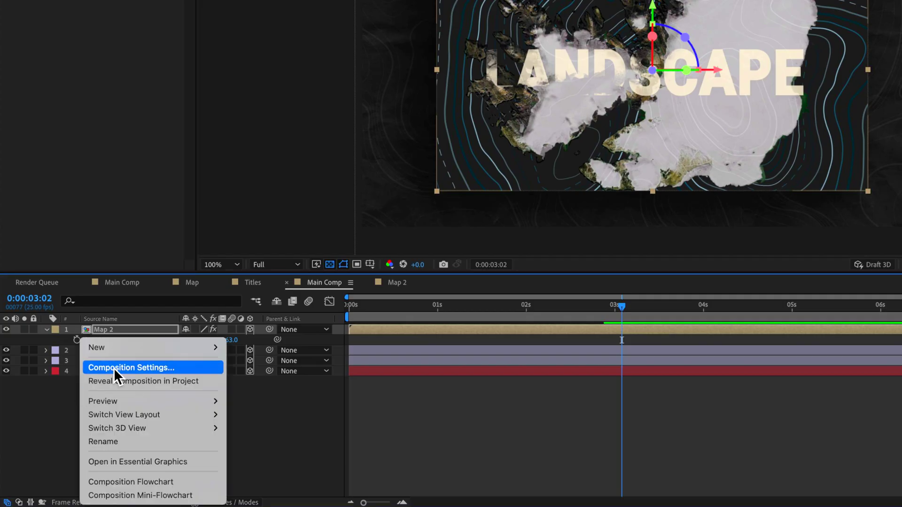
pyautogui.moveTo(152, 397)
pyautogui.click(285, 409)
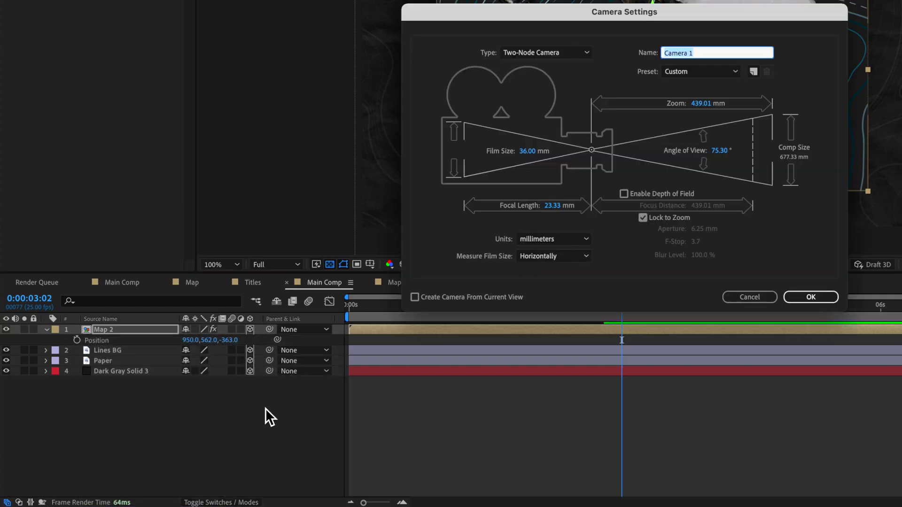
pyautogui.click(722, 75)
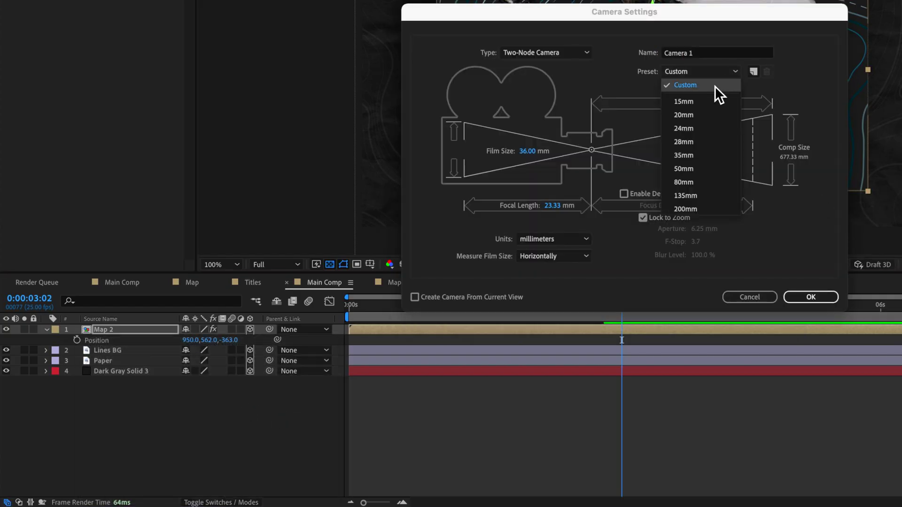
pyautogui.click(701, 156)
pyautogui.click(812, 297)
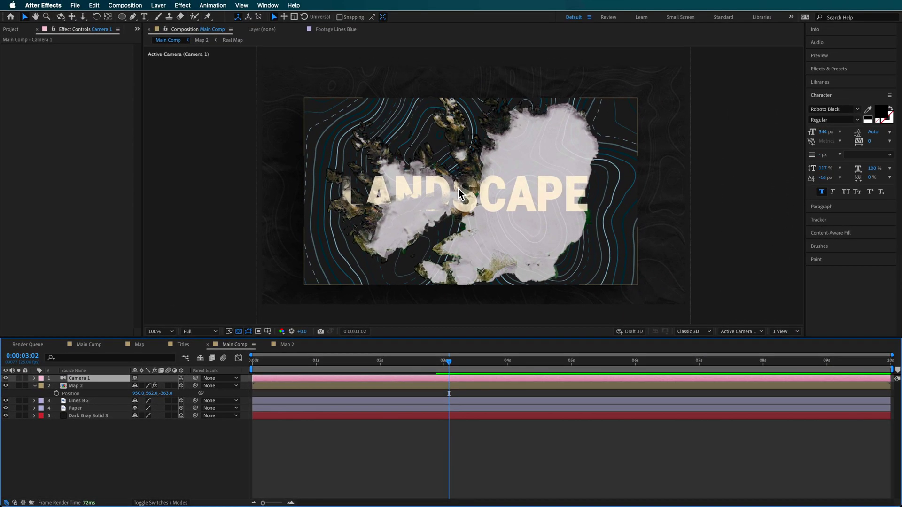
# Step: Orbit the camera to view the map in perspective, then undo back to front view
pyautogui.press('c')
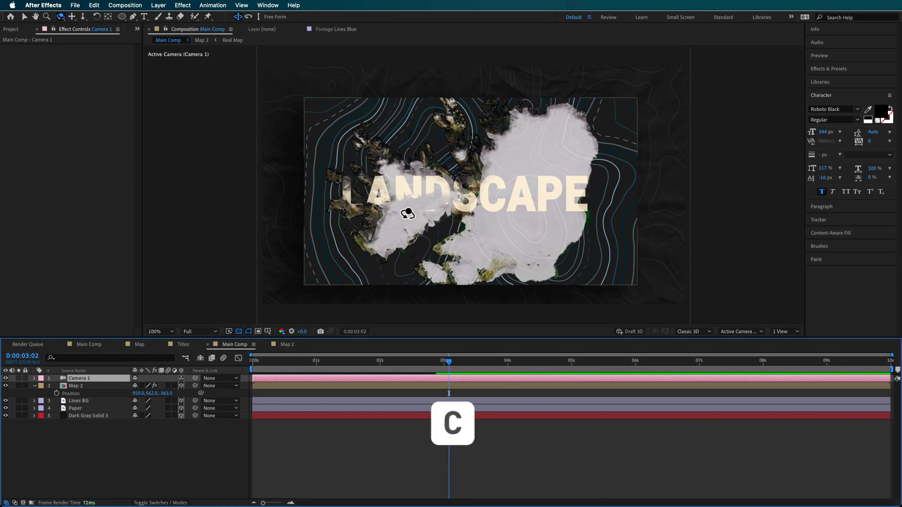
pyautogui.moveTo(478, 182)
pyautogui.mouseDown()
pyautogui.moveTo(466, 160)
pyautogui.moveTo(493, 194)
pyautogui.moveTo(470, 181)
pyautogui.mouseUp()
pyautogui.hotkey('ctrl', 'z')
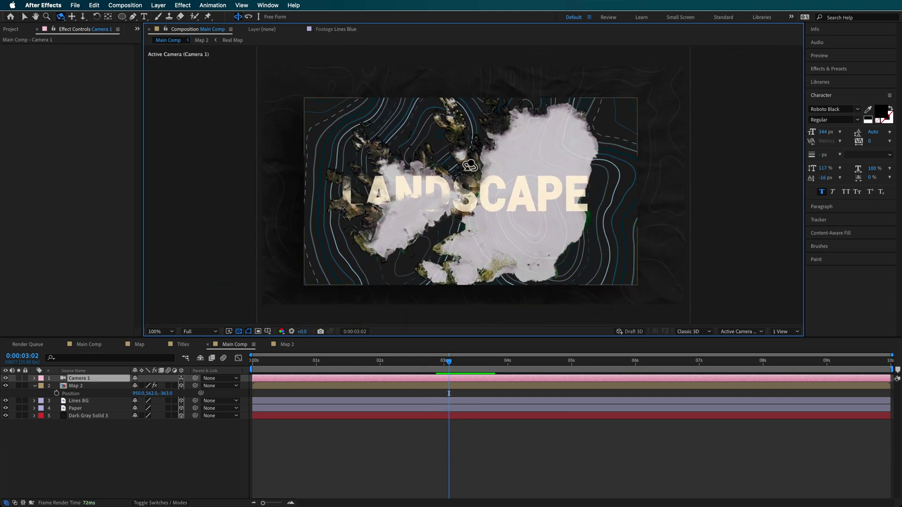
# Step: Enlarge the Lines BG, Paper and Dark Gray Solid 3 layers together
pyautogui.click(94, 401)
pyautogui.keyDown('shift'); pyautogui.click(84, 415); pyautogui.keyUp('shift')
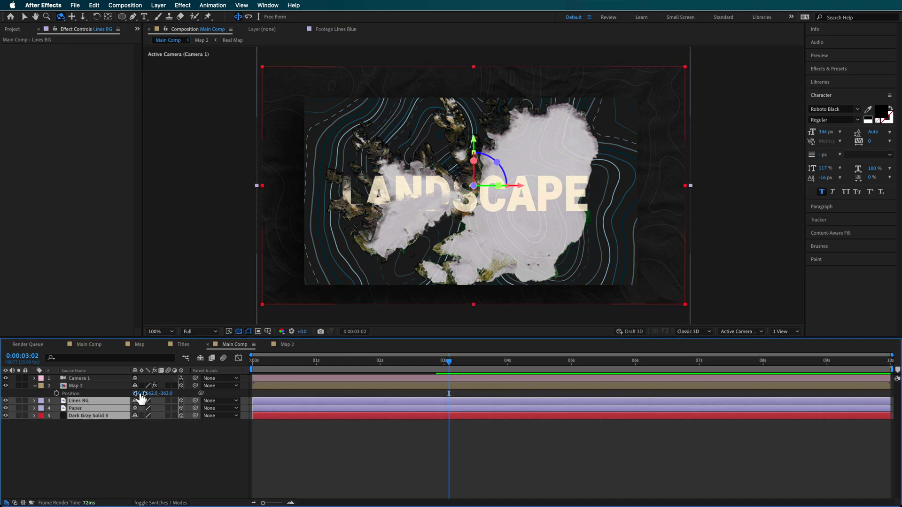
pyautogui.press('v')
pyautogui.moveTo(262, 186); pyautogui.dragTo(235, 194)
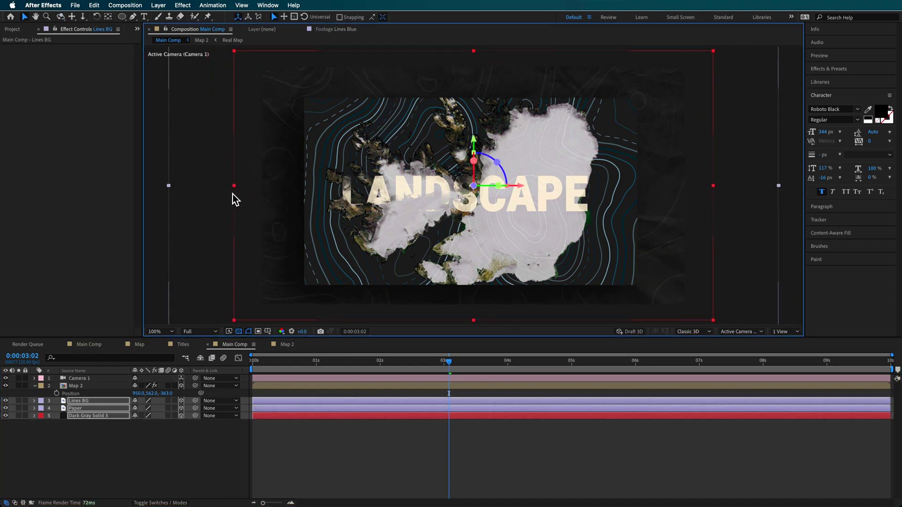
# Step: Scale Map 2 down slightly and return to the start of the timeline
pyautogui.click(162, 179)
pyautogui.click(94, 386)
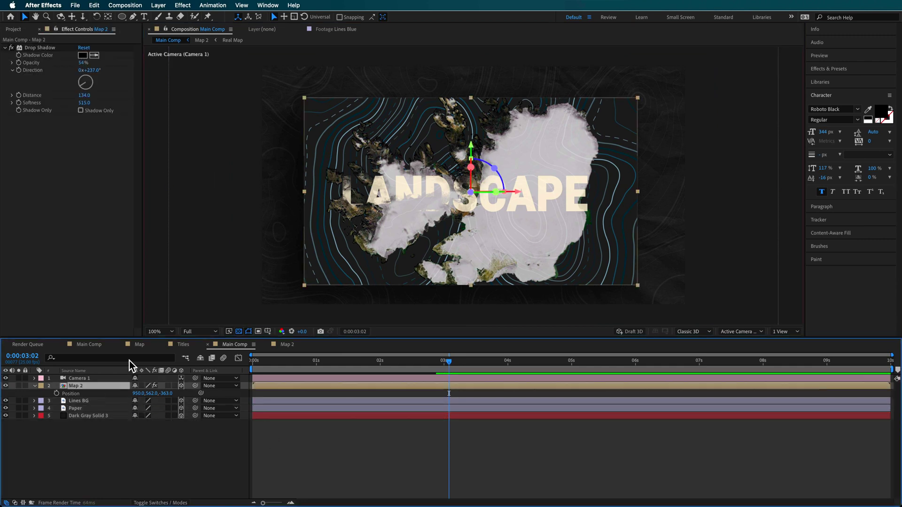
pyautogui.moveTo(305, 193); pyautogui.dragTo(312, 194)
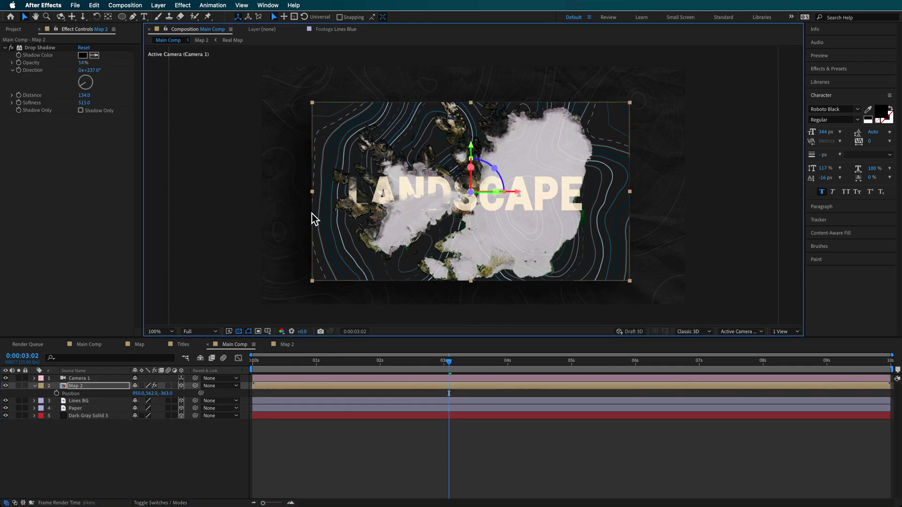
pyautogui.moveTo(280, 367); pyautogui.dragTo(250, 372)
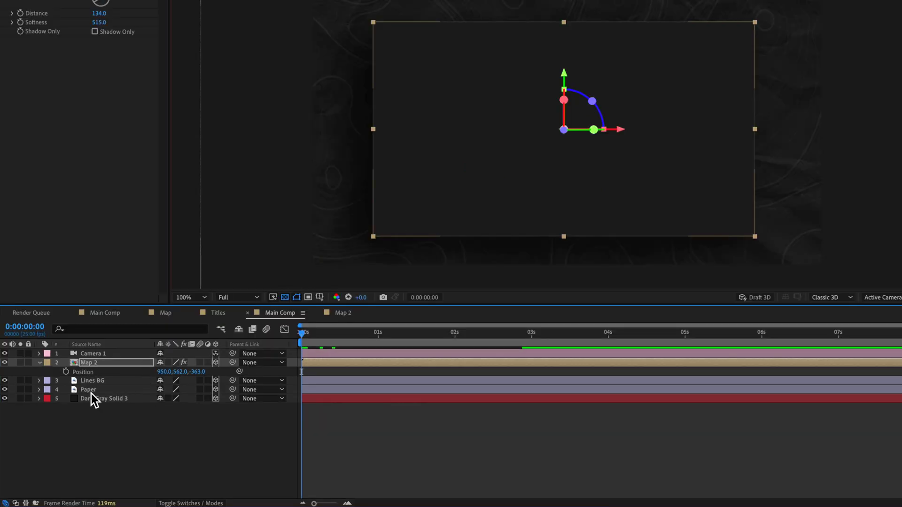
# Step: Enable Point of Interest and Position keyframing on Camera 1 and move the camera close for the opening shot
pyautogui.click(85, 354)
pyautogui.click(39, 354)
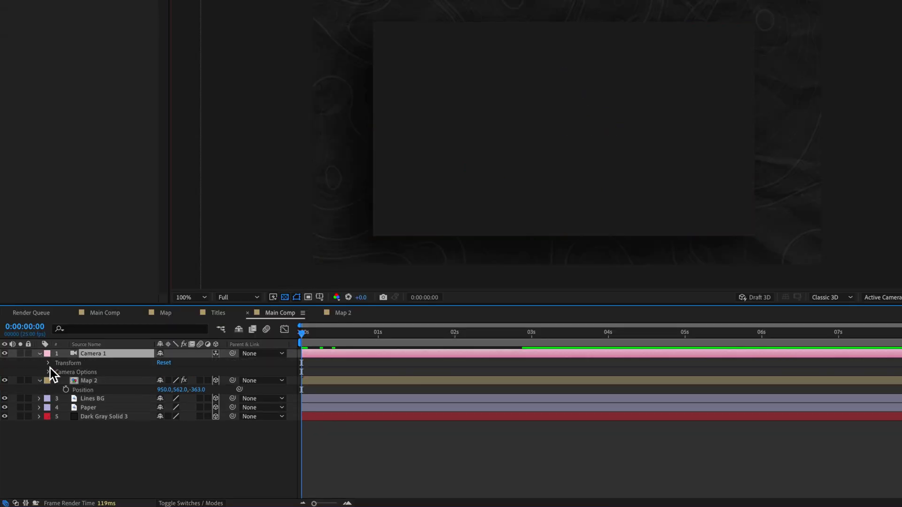
pyautogui.click(49, 364)
pyautogui.click(66, 371)
pyautogui.click(66, 381)
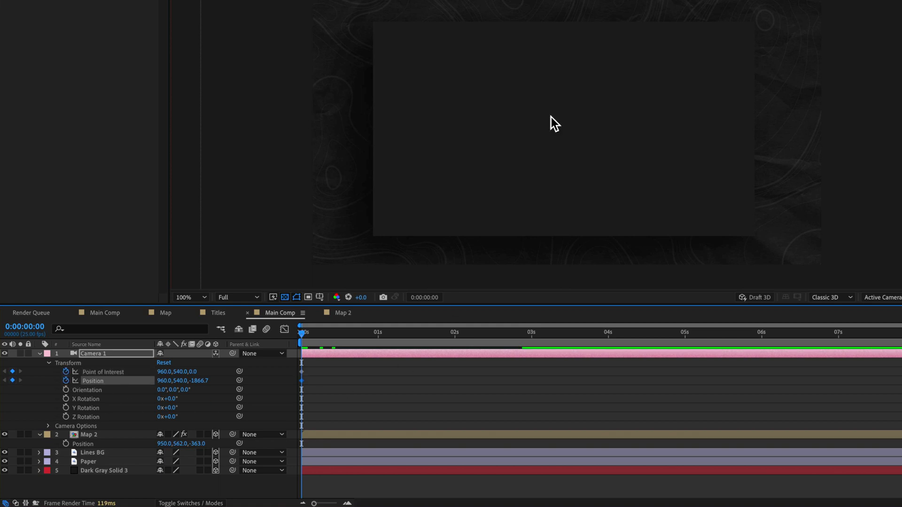
pyautogui.moveTo(563, 164); pyautogui.dragTo(546, 71)
# Step: At about 0:00:00:22, move the camera in on the contour and delete the stray keyframes near 0.7 seconds
pyautogui.moveTo(319, 333)
pyautogui.mouseDown()
pyautogui.moveTo(369, 338)
pyautogui.moveTo(335, 342)
pyautogui.mouseUp()
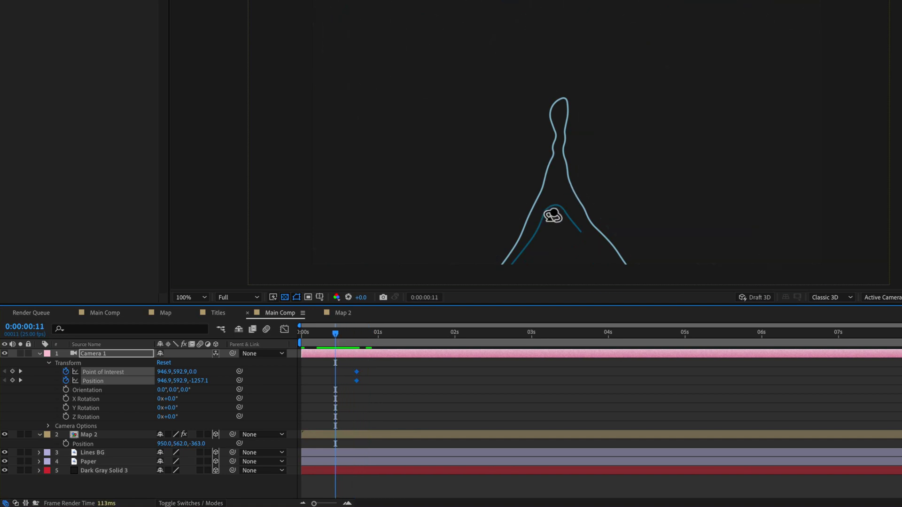
pyautogui.moveTo(554, 215); pyautogui.dragTo(555, 161)
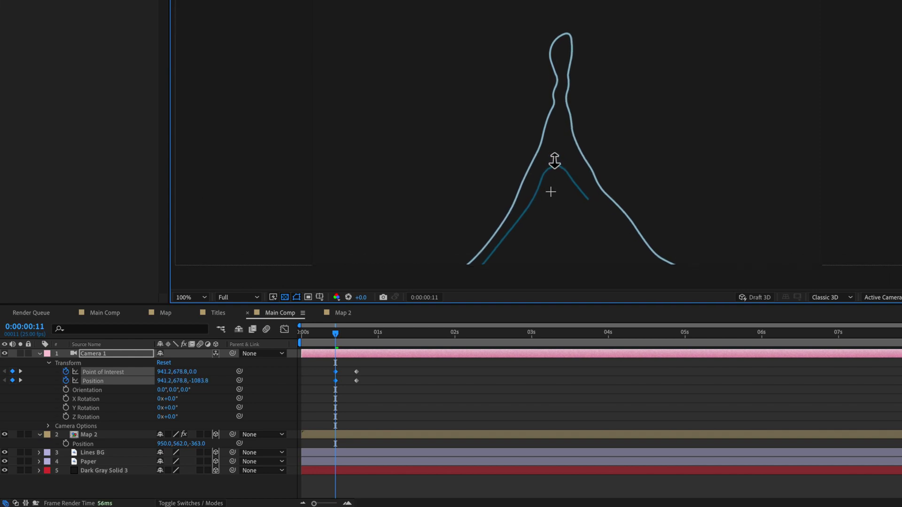
pyautogui.moveTo(354, 369); pyautogui.dragTo(360, 388)
pyautogui.press('Delete')
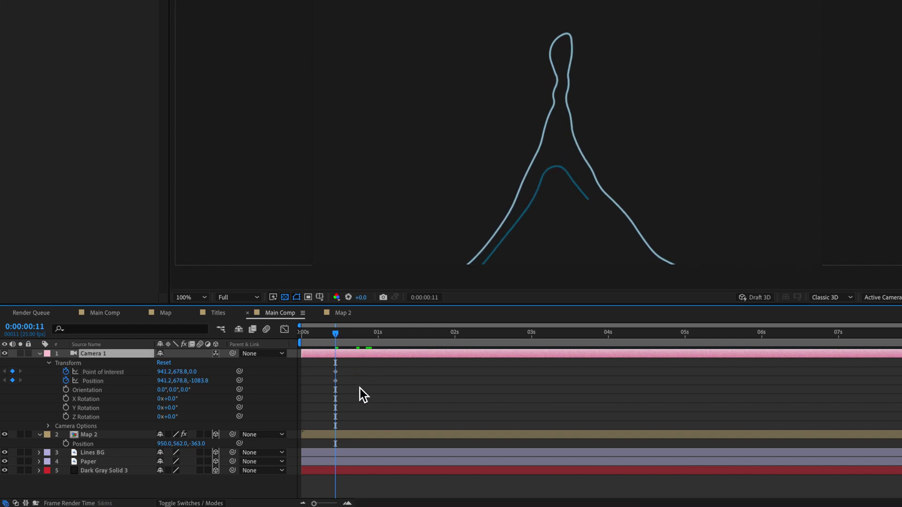
# Step: Retime the keyframes around 0:00:01:02 and pull the camera back, tilting and panning to show the whole map
pyautogui.moveTo(339, 342); pyautogui.dragTo(384, 334)
pyautogui.moveTo(335, 372); pyautogui.dragTo(461, 349)
pyautogui.click(370, 335)
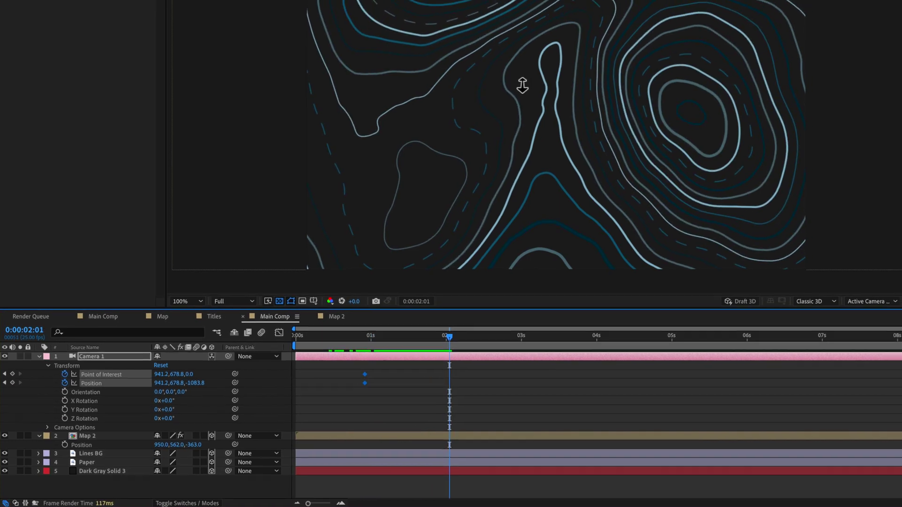
pyautogui.moveTo(474, 141); pyautogui.dragTo(466, 253)
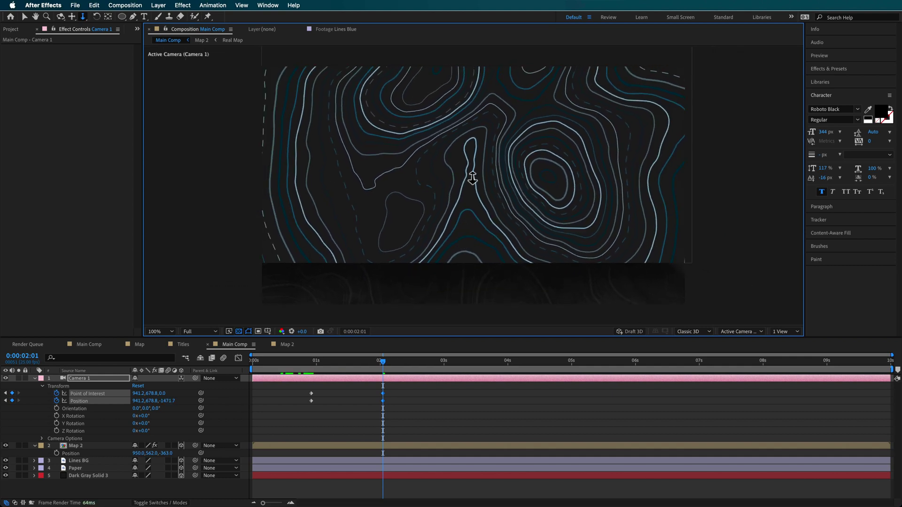
pyautogui.moveTo(471, 175); pyautogui.dragTo(464, 232)
pyautogui.press('c')
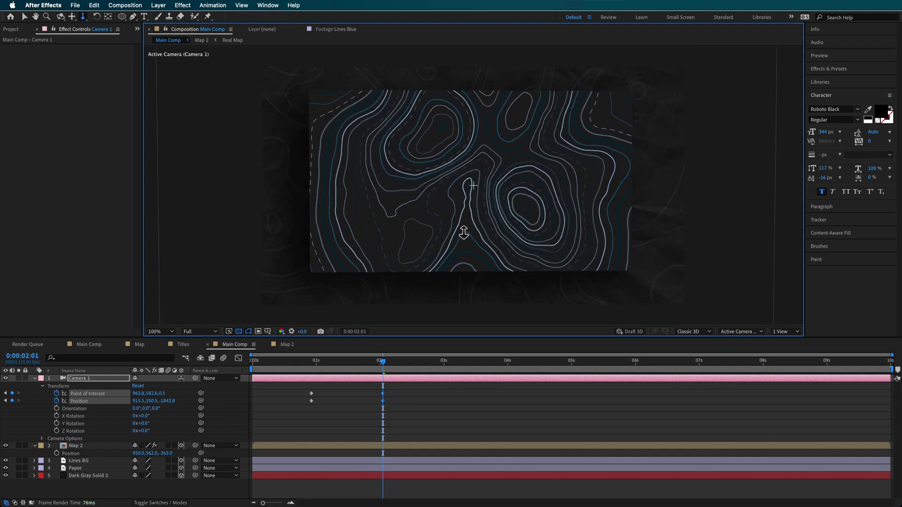
pyautogui.moveTo(459, 201); pyautogui.dragTo(460, 208)
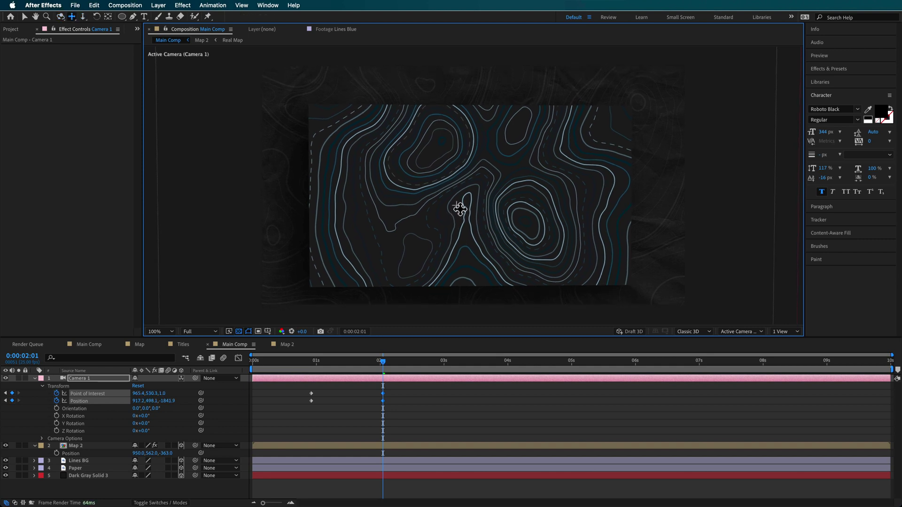
# Step: Reframe the 0:00:00:23 close-up with orbit, pan and depth camera moves, then preview the animation
pyautogui.press('j')
pyautogui.click(466, 213)
pyautogui.press('c')
pyautogui.moveTo(465, 217); pyautogui.dragTo(460, 209)
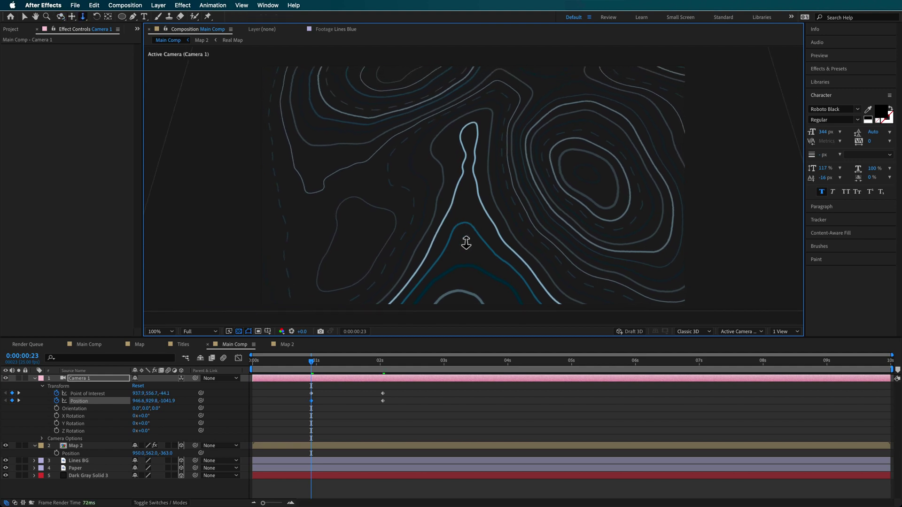
pyautogui.press('c')
pyautogui.moveTo(468, 255); pyautogui.dragTo(461, 229)
pyautogui.press('c')
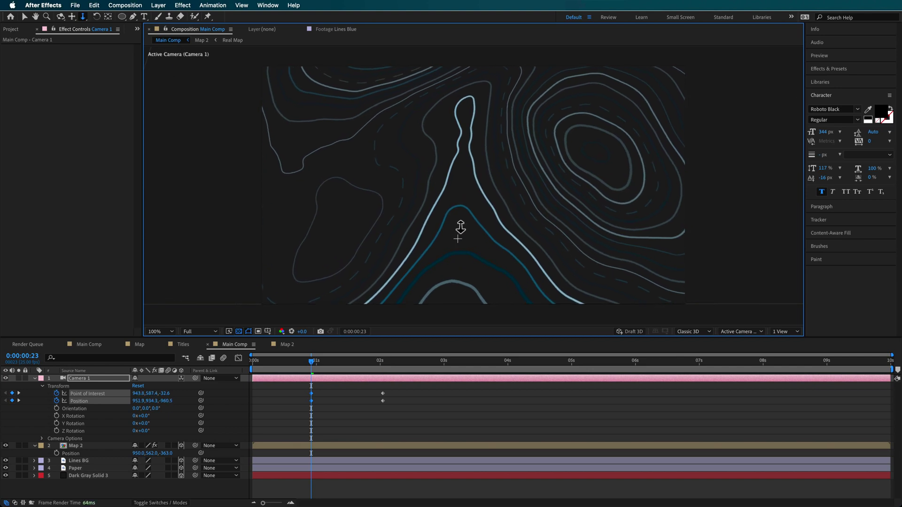
pyautogui.moveTo(320, 361); pyautogui.dragTo(395, 385)
pyautogui.press('space')
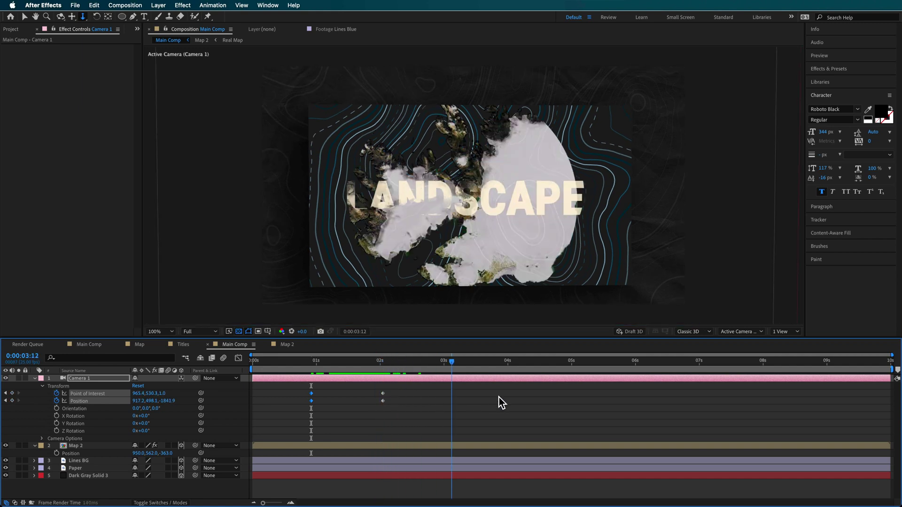
# Step: Orbit the camera slightly to add a drift keyframe pair at 0:00:05:03, then review the opening move
pyautogui.press('c')
pyautogui.moveTo(464, 176); pyautogui.dragTo(460, 188)
pyautogui.press('c')
pyautogui.press('c')
pyautogui.press('c')
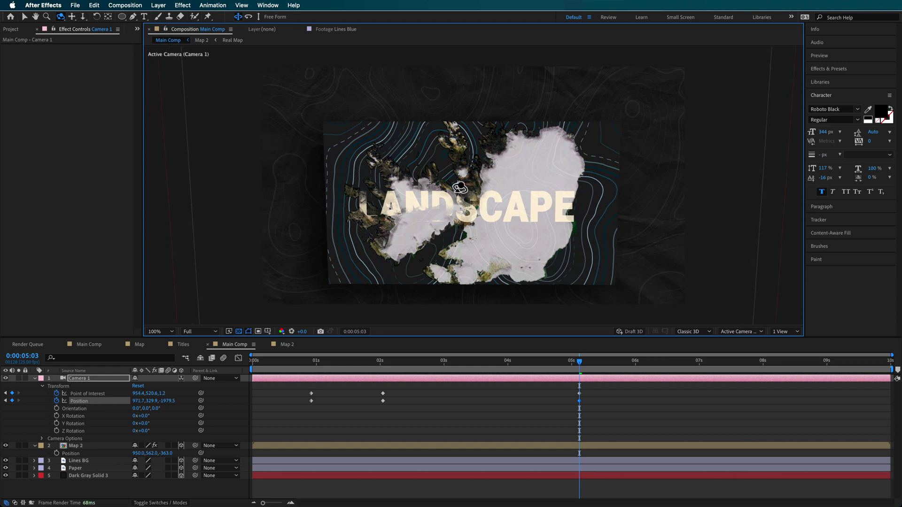
pyautogui.moveTo(578, 362); pyautogui.dragTo(569, 404)
pyautogui.moveTo(499, 401); pyautogui.dragTo(347, 393)
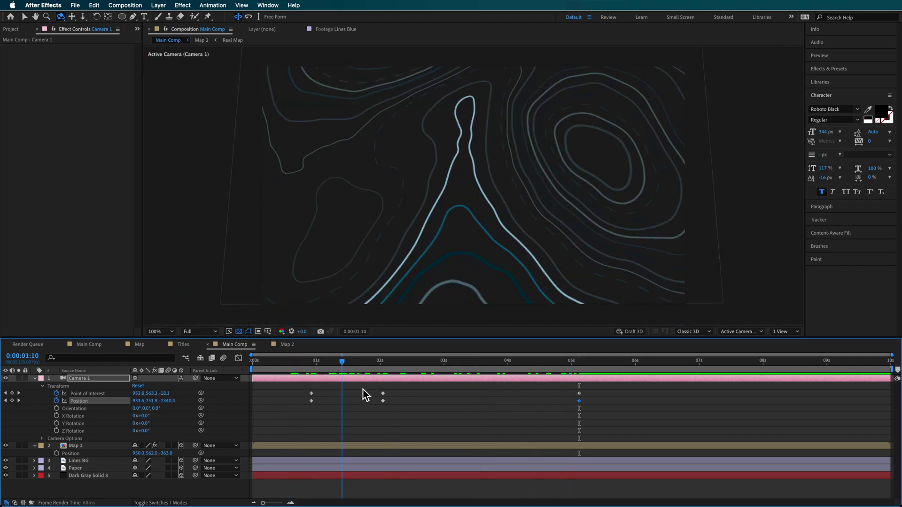
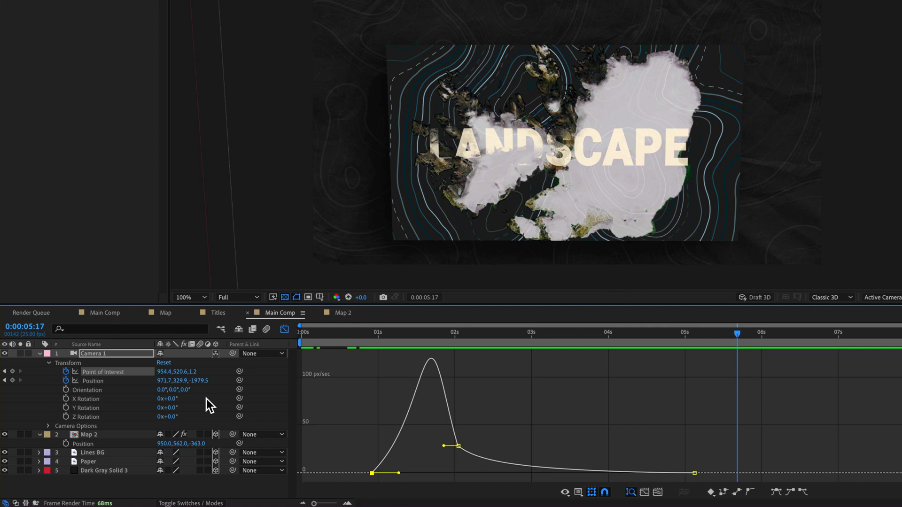
# Step: Hide the Graph Editor, review the Main Comp line animation, then switch to the Titles comp
pyautogui.click(285, 329)
pyautogui.click(97, 313)
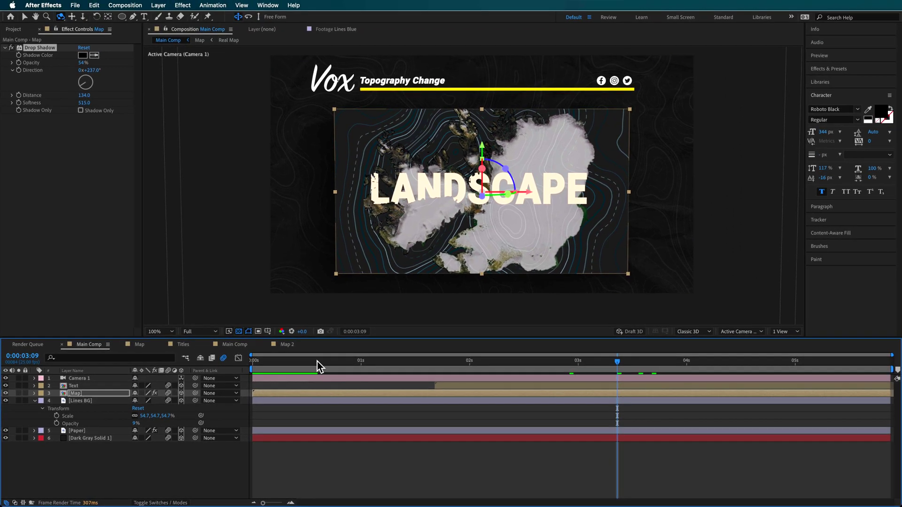
pyautogui.moveTo(317, 362); pyautogui.dragTo(554, 390)
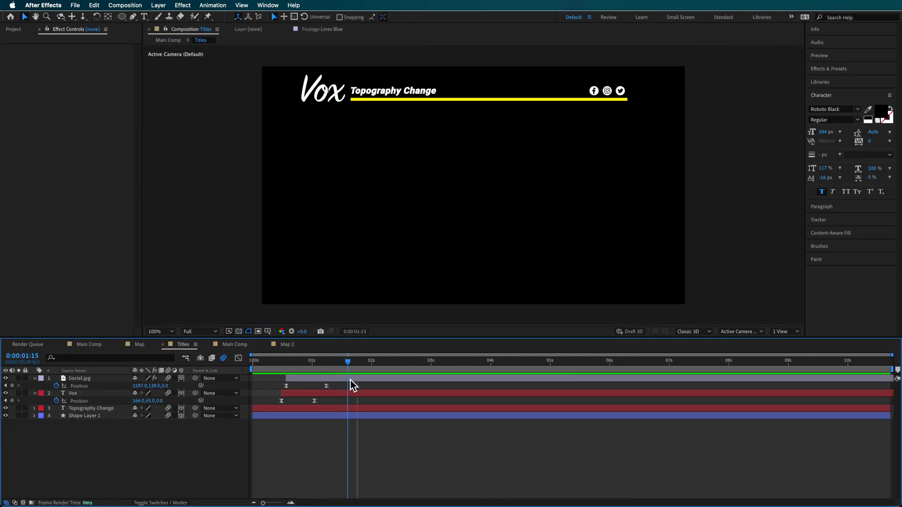
pyautogui.press('pagedown')
pyautogui.press('pagedown')
pyautogui.click(369, 100)
pyautogui.click(86, 418)
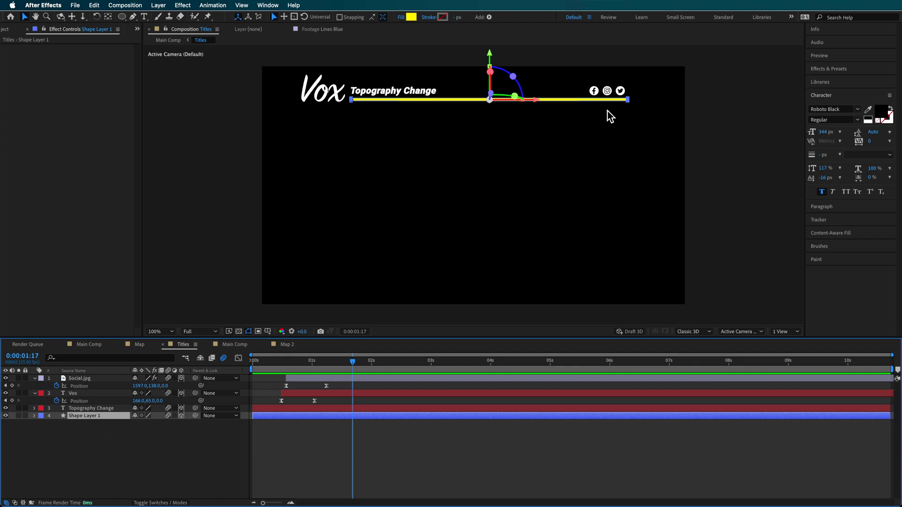
pyautogui.scroll(2, 433, 111)
pyautogui.moveTo(447, 240); pyautogui.dragTo(464, 282)
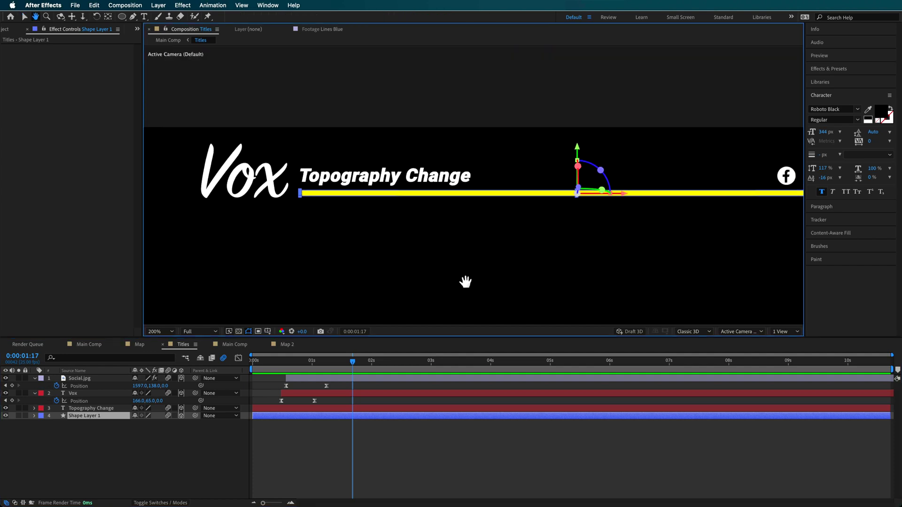
pyautogui.click(335, 180)
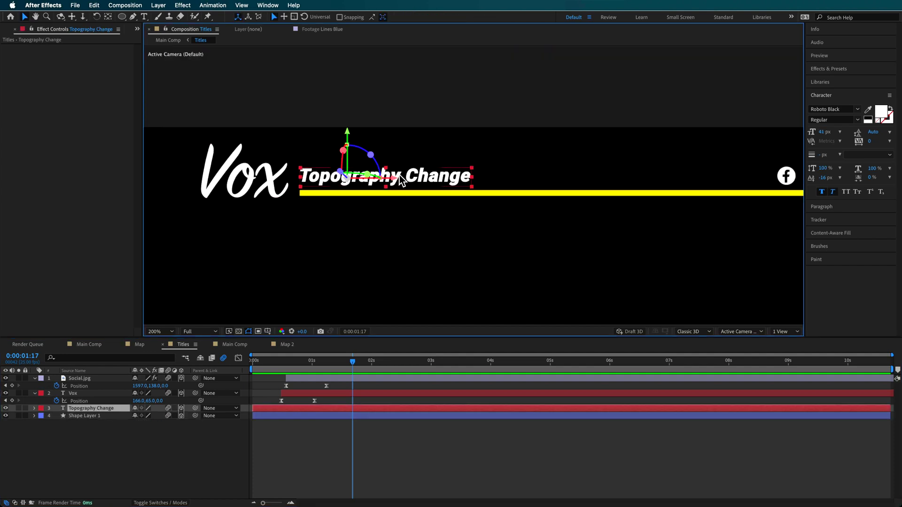
pyautogui.click(261, 193)
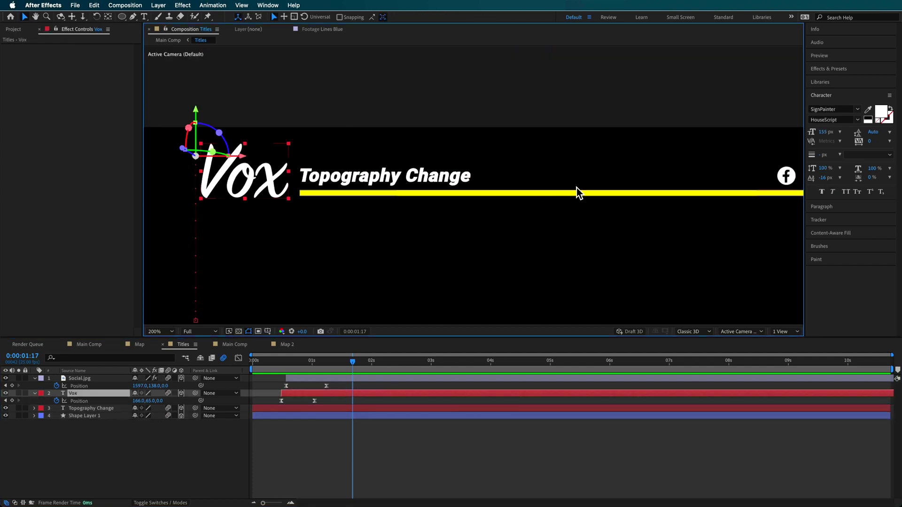
pyautogui.moveTo(578, 192); pyautogui.dragTo(358, 178)
pyautogui.click(609, 162)
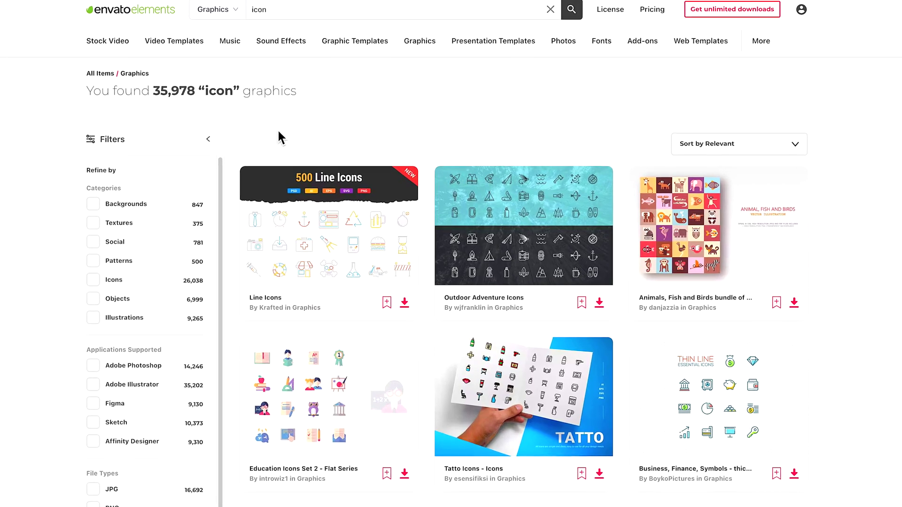
pyautogui.moveTo(152, 87); pyautogui.dragTo(237, 87)
pyautogui.click(579, 129)
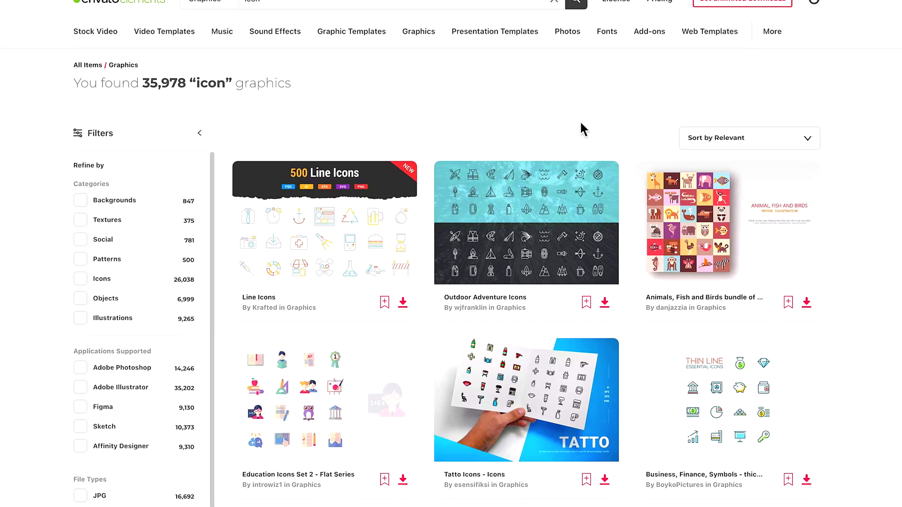
pyautogui.scroll(-6, 580, 129)
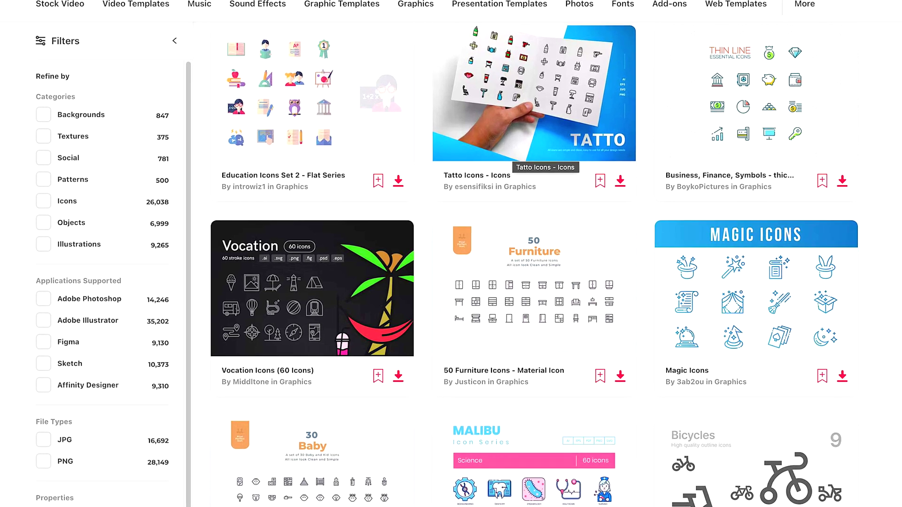
pyautogui.scroll(-15, 375, 390)
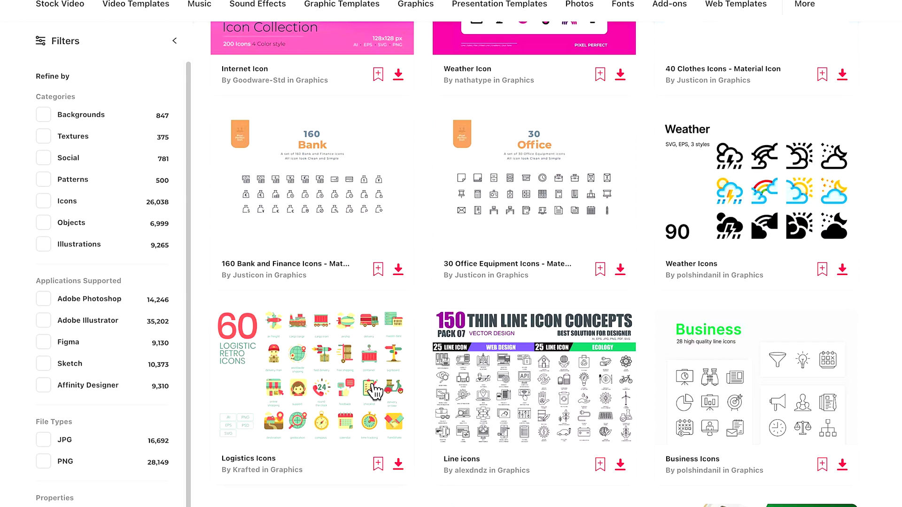
pyautogui.scroll(-3, 389, 394)
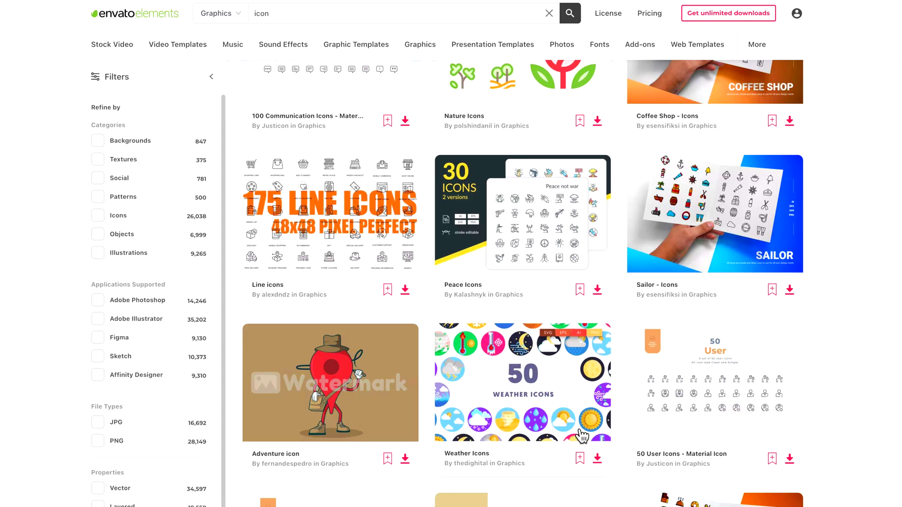
pyautogui.scroll(-6, 489, 360)
pyautogui.scroll(-3, 489, 359)
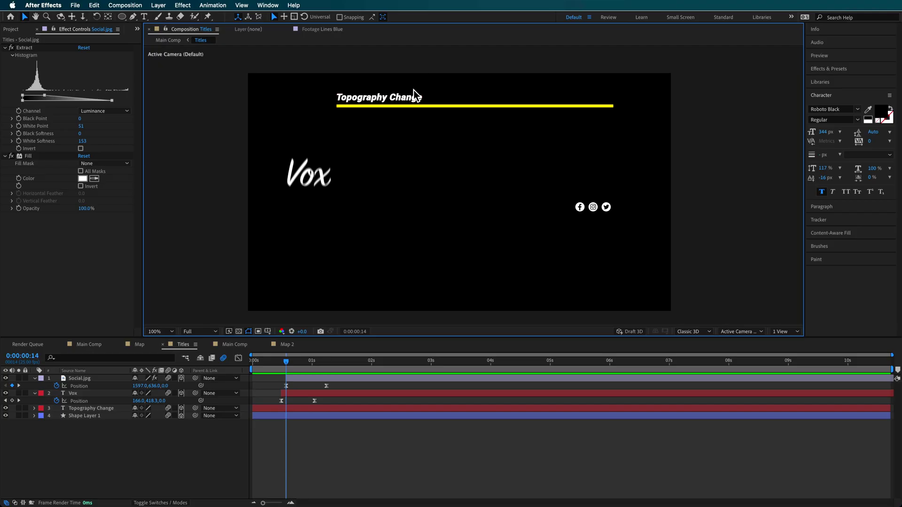
# Step: Preview the Vox layer's entrance and enable composition motion blur before returning to Main Comp
pyautogui.click(107, 393)
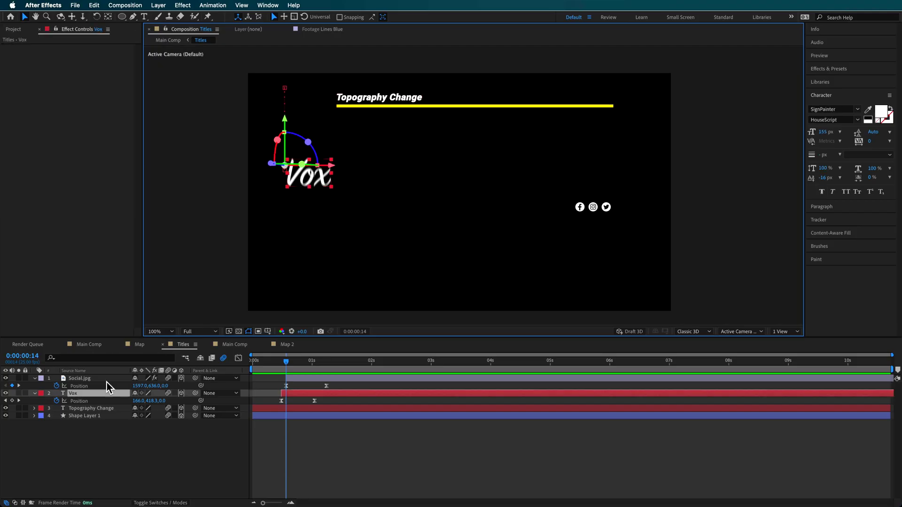
pyautogui.moveTo(288, 365); pyautogui.dragTo(320, 374)
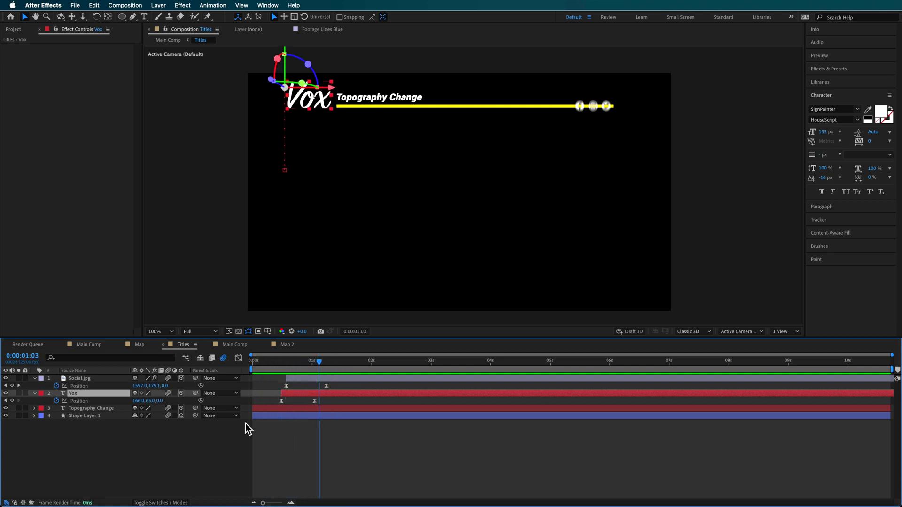
pyautogui.click(223, 358)
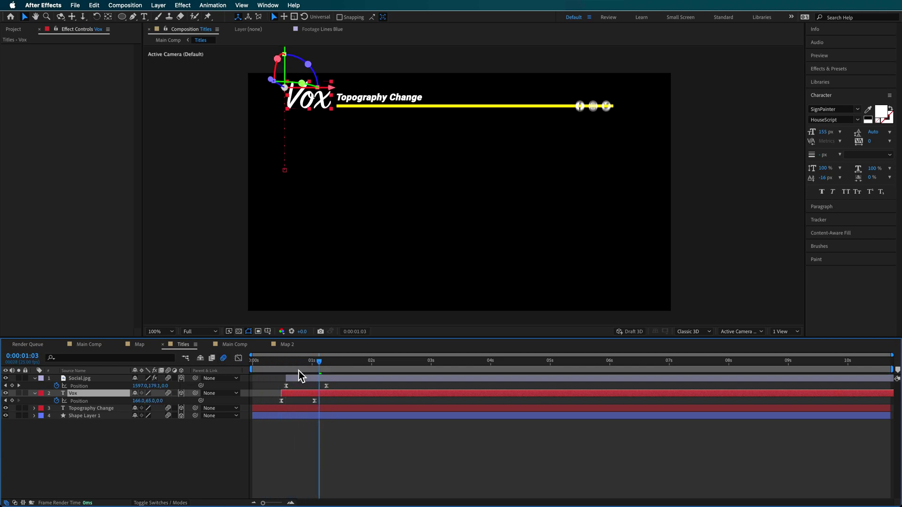
pyautogui.moveTo(297, 375); pyautogui.dragTo(274, 370)
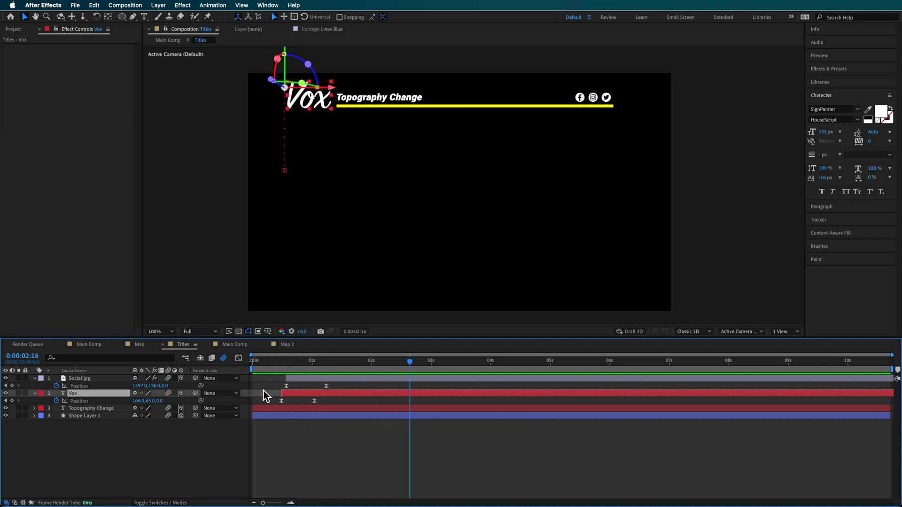
pyautogui.moveTo(271, 361); pyautogui.dragTo(282, 361)
pyautogui.click(230, 345)
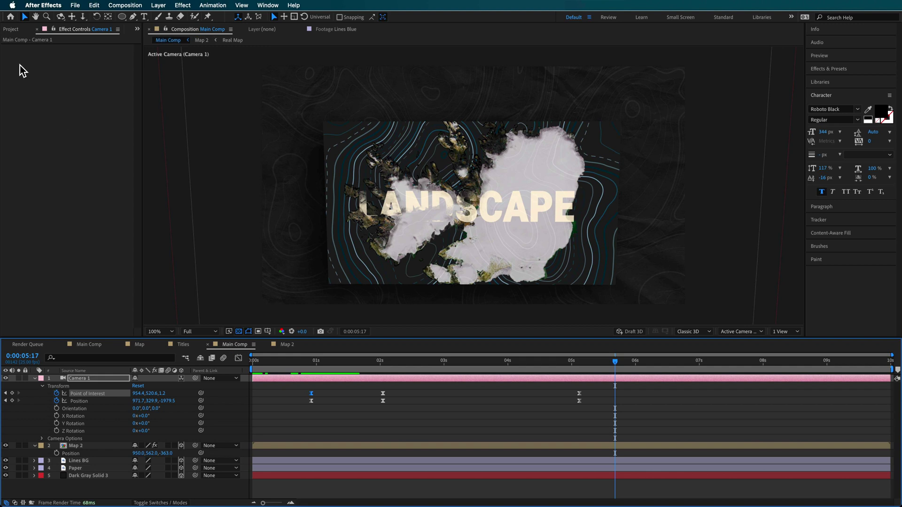
# Step: Drag the Titles comp from the Project panel into Main Comp, placing it below Map 2
pyautogui.click(13, 29)
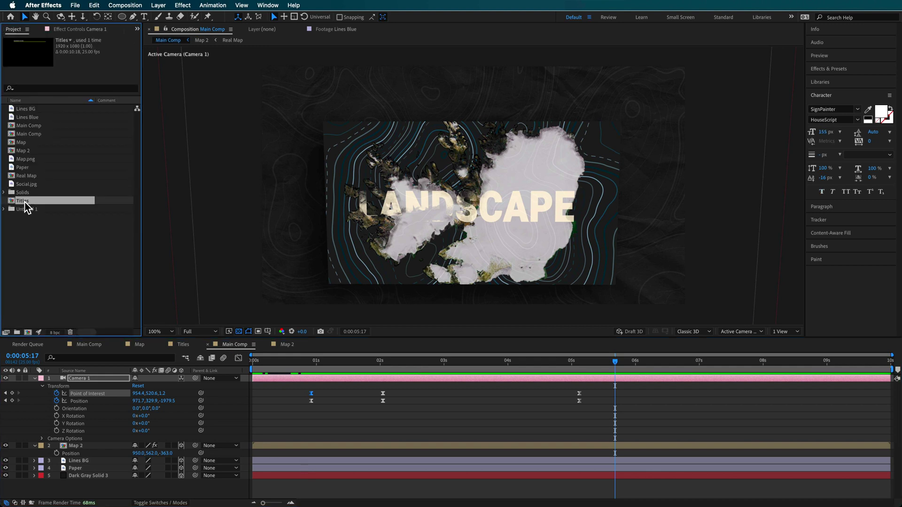
pyautogui.moveTo(112, 358); pyautogui.dragTo(94, 414)
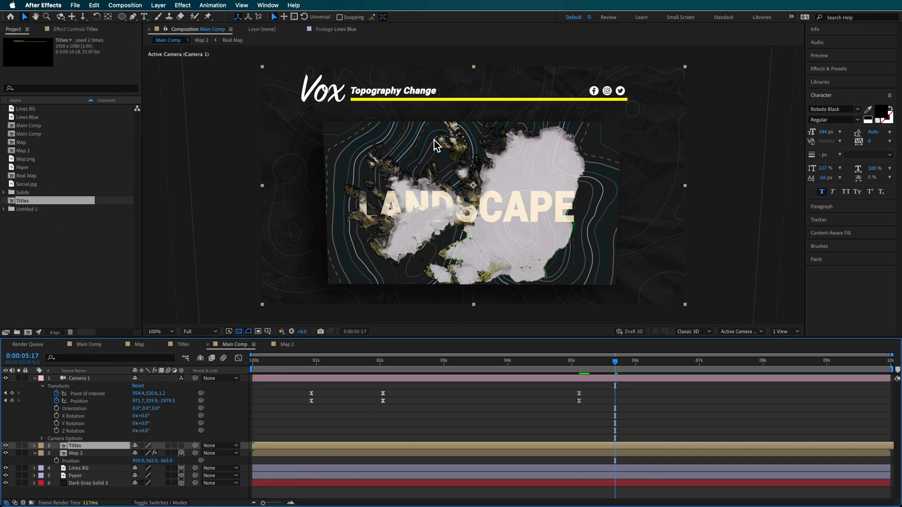
pyautogui.moveTo(328, 366)
pyautogui.mouseDown()
pyautogui.moveTo(312, 367)
pyautogui.moveTo(337, 367)
pyautogui.mouseUp()
pyautogui.moveTo(80, 455)
pyautogui.mouseDown()
pyautogui.moveTo(80, 475)
pyautogui.moveTo(81, 465)
pyautogui.mouseUp()
pyautogui.moveTo(337, 367); pyautogui.dragTo(400, 372)
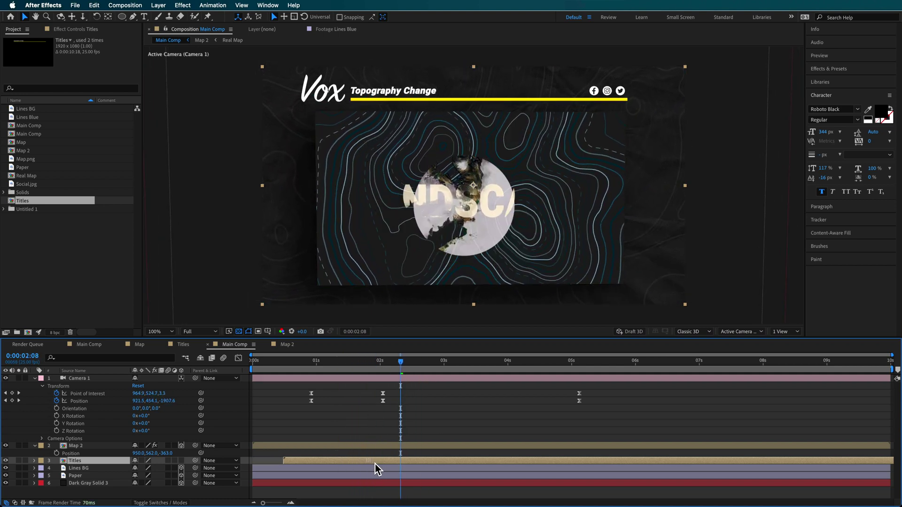
# Step: Shift the Titles layer later in time and enable its 3D switch
pyautogui.hotkey('alt', 'pagedown')
pyautogui.hotkey('alt', 'pagedown')
pyautogui.hotkey('alt', 'pagedown')
pyautogui.hotkey('alt', 'pagedown')
pyautogui.hotkey('alt', 'pagedown')
pyautogui.hotkey('alt', 'pagedown')
pyautogui.hotkey('alt', 'pagedown')
pyautogui.hotkey('alt', 'pagedown')
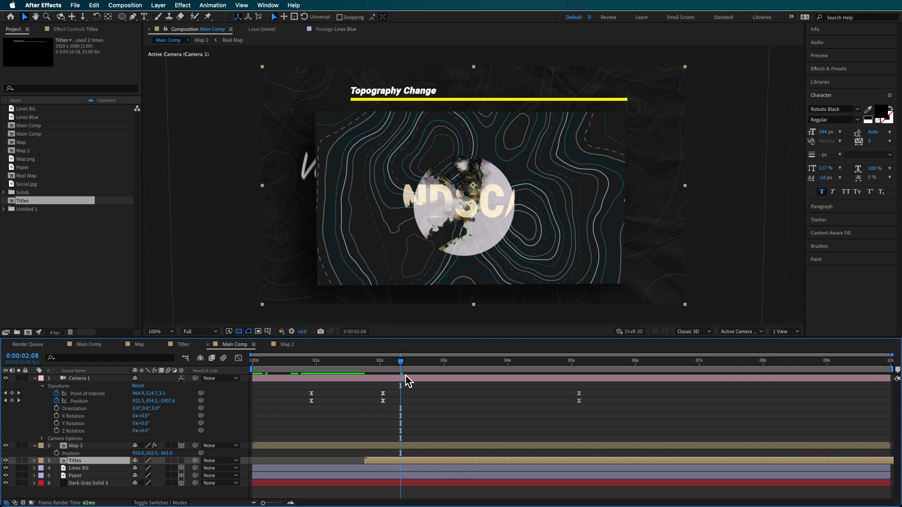
pyautogui.moveTo(382, 368); pyautogui.dragTo(488, 384)
pyautogui.click(181, 461)
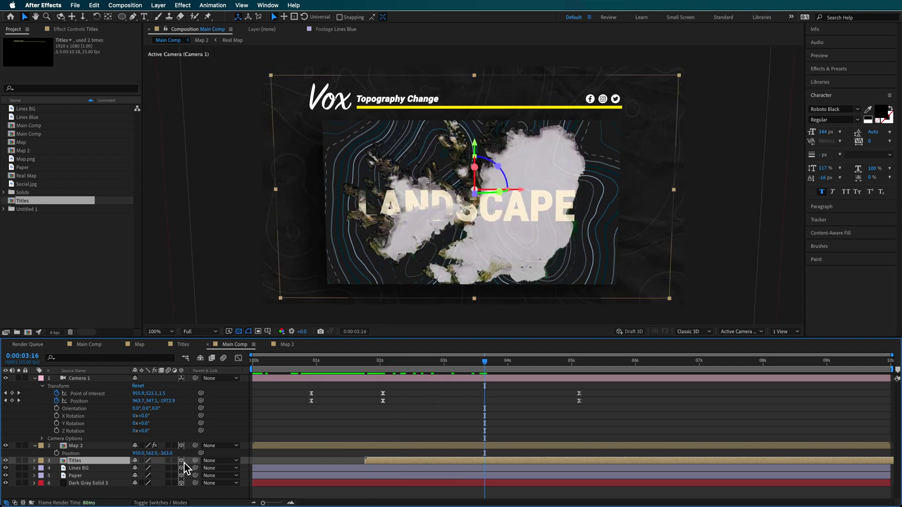
pyautogui.moveTo(484, 368); pyautogui.dragTo(505, 393)
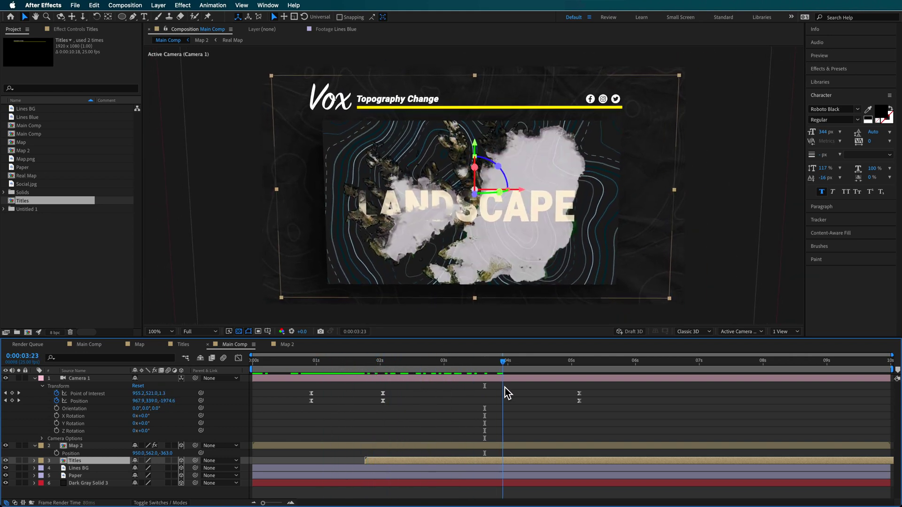
# Step: Move the Titles layer up on Y and toward the camera on Z, then scale it down
pyautogui.moveTo(681, 78); pyautogui.dragTo(685, 68)
pyautogui.moveTo(476, 160); pyautogui.dragTo(478, 140)
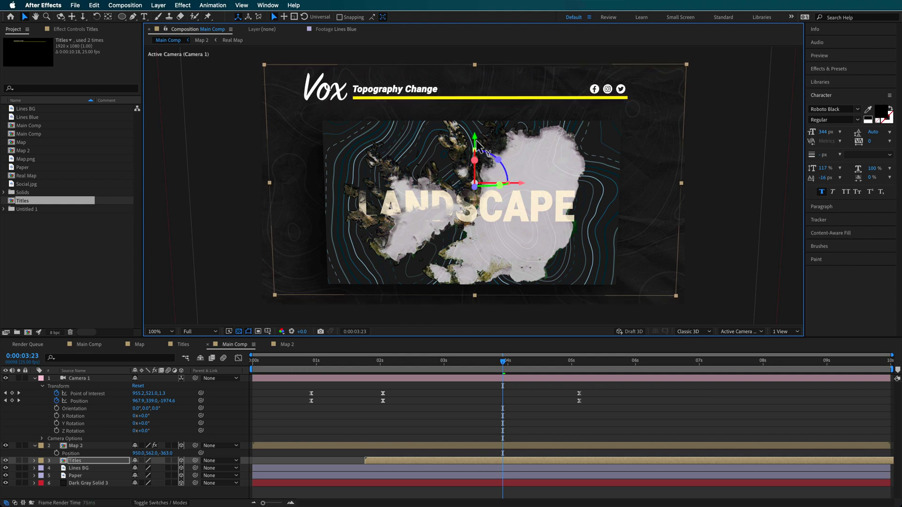
pyautogui.moveTo(477, 195); pyautogui.dragTo(281, 213)
pyautogui.moveTo(232, 196); pyautogui.dragTo(270, 195)
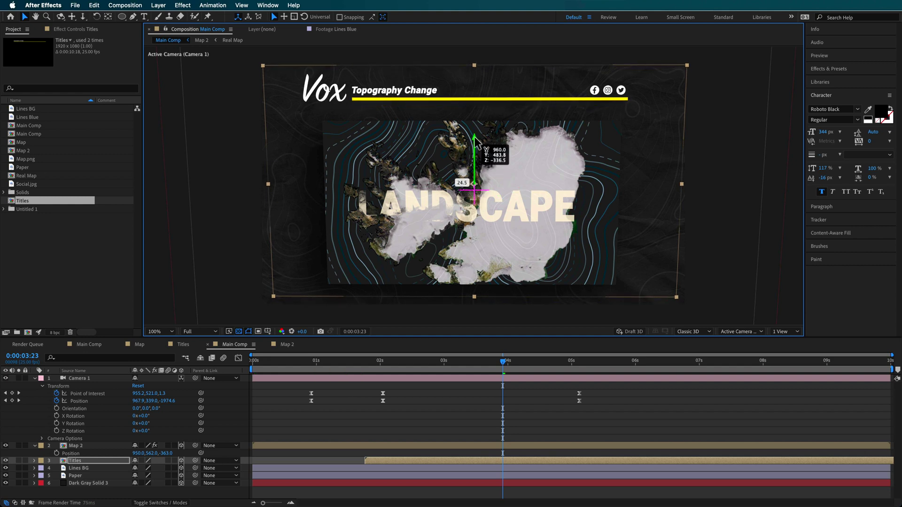
pyautogui.click(366, 362)
pyautogui.moveTo(366, 360); pyautogui.dragTo(409, 374)
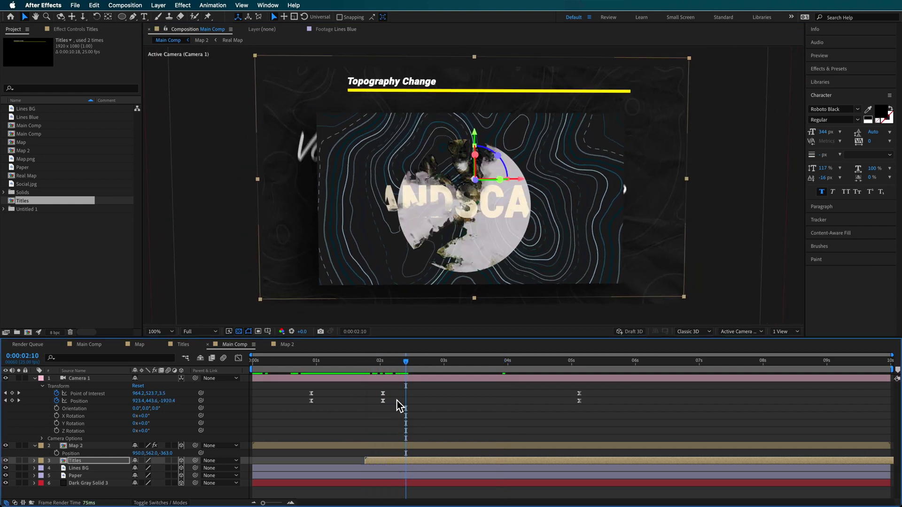
pyautogui.moveTo(396, 368); pyautogui.dragTo(423, 376)
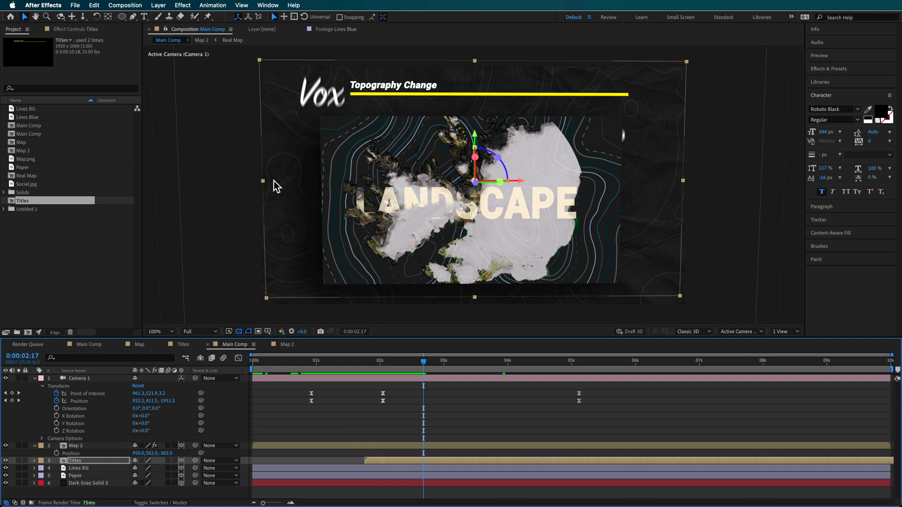
pyautogui.moveTo(265, 185); pyautogui.dragTo(279, 185)
# Step: Move the Titles layer's in-point earlier and play a preview over the map
pyautogui.press('i')
pyautogui.moveTo(399, 462); pyautogui.dragTo(373, 458)
pyautogui.moveTo(348, 366)
pyautogui.mouseDown()
pyautogui.moveTo(436, 374)
pyautogui.moveTo(349, 373)
pyautogui.mouseUp()
pyautogui.press('space')
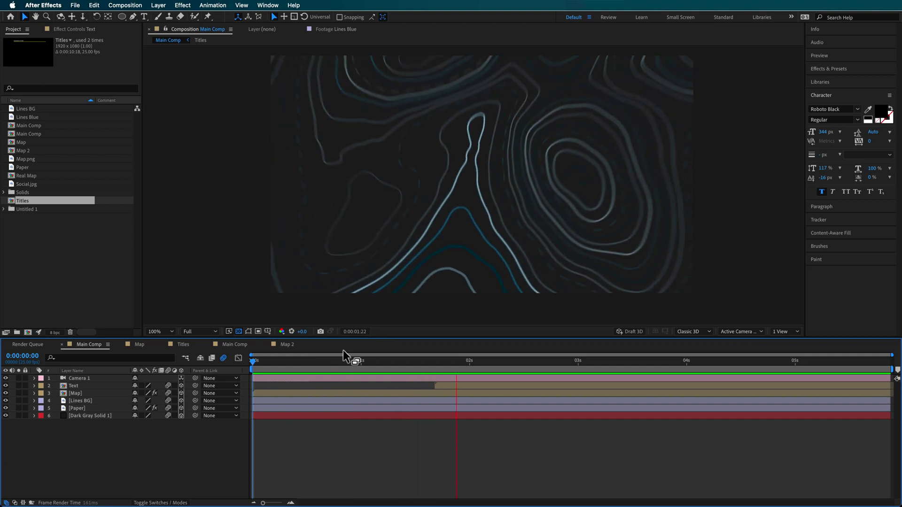
# Step: Stop playback and double-click the [Map] precomp layer to open its composition
pyautogui.moveTo(344, 365); pyautogui.dragTo(270, 416)
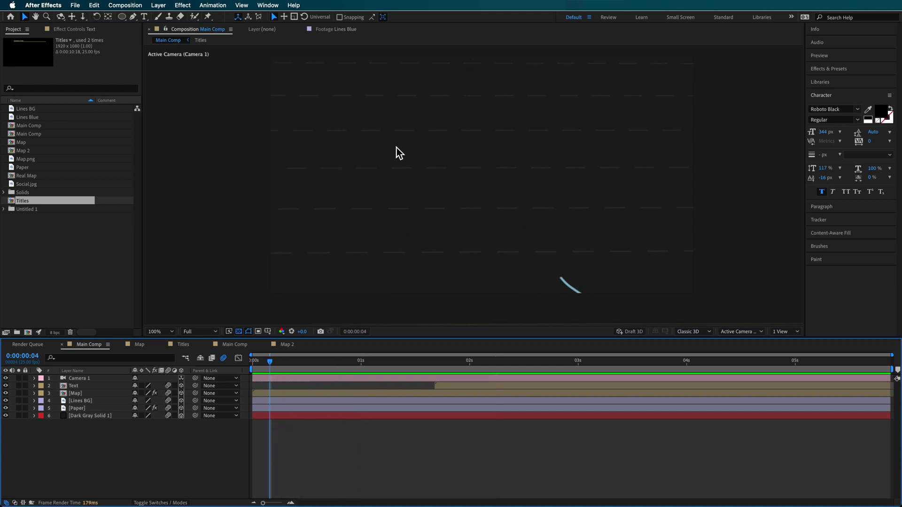
pyautogui.doubleClick(94, 393)
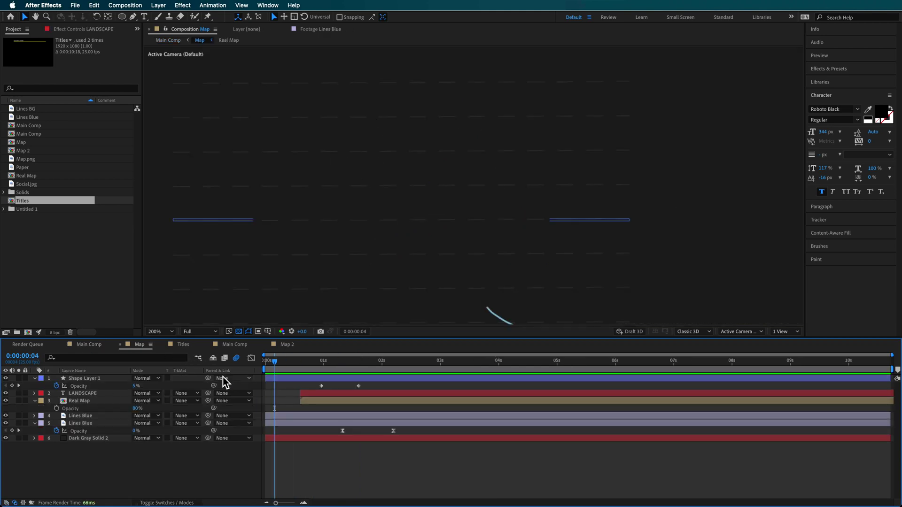
# Step: With no layer selected, draw a straight horizontal two-point line with the Pen tool, creating Shape Layer 2
pyautogui.click(79, 379)
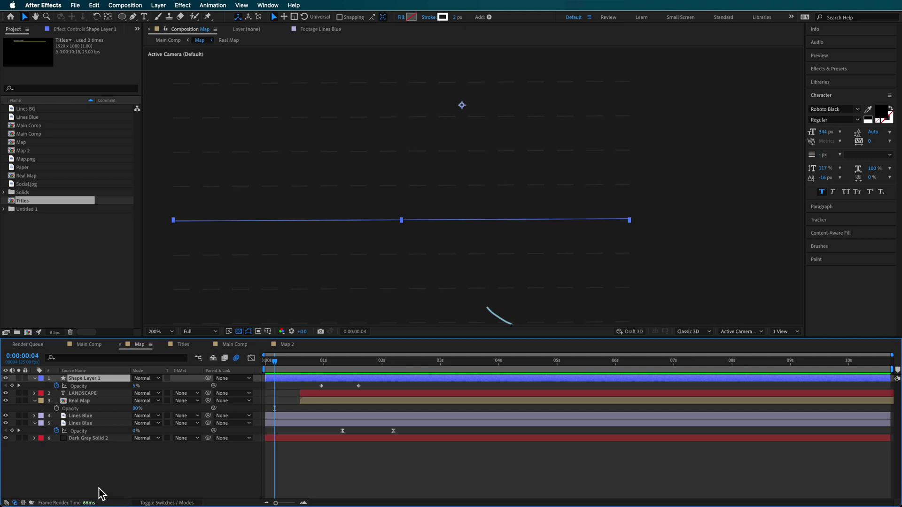
pyautogui.click(69, 476)
pyautogui.press('g')
pyautogui.moveTo(211, 189); pyautogui.dragTo(408, 187)
pyautogui.press('cmd+z')
pyautogui.click(618, 182)
pyautogui.click(204, 181)
pyautogui.moveTo(207, 186); pyautogui.dragTo(209, 190)
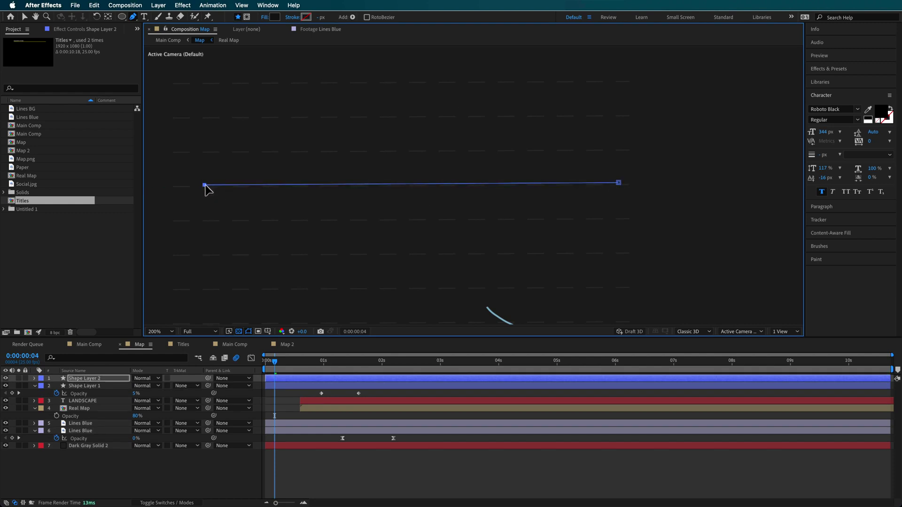
# Step: Hide Shape Layer 1 and add dash and gap settings to Shape Layer 2's stroke
pyautogui.click(5, 386)
pyautogui.click(34, 379)
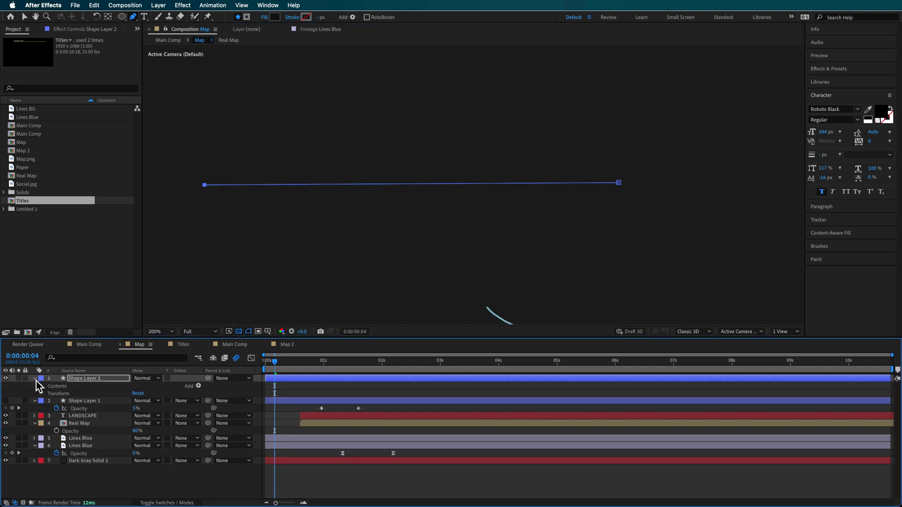
pyautogui.click(42, 386)
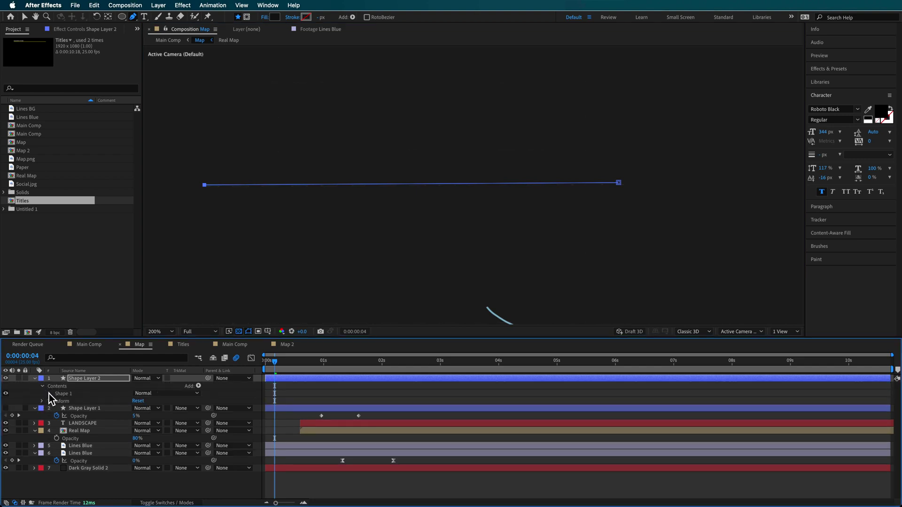
pyautogui.click(50, 394)
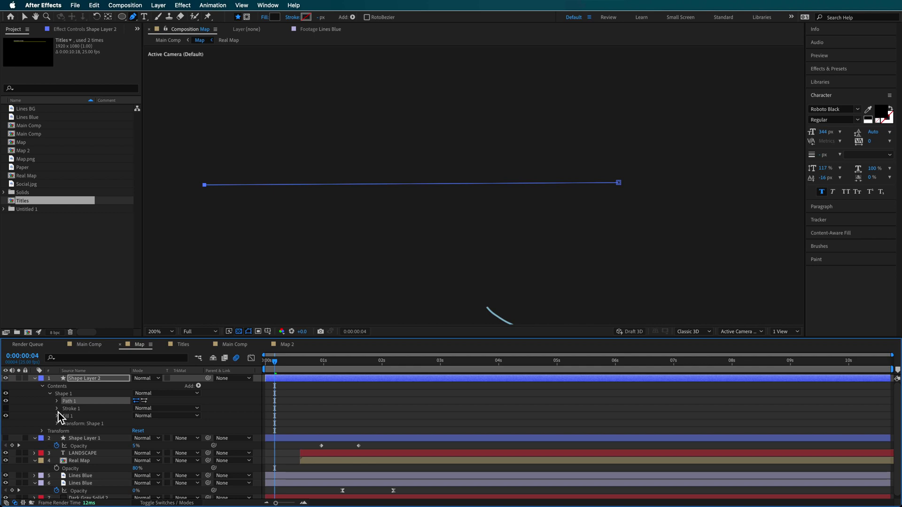
pyautogui.click(57, 409)
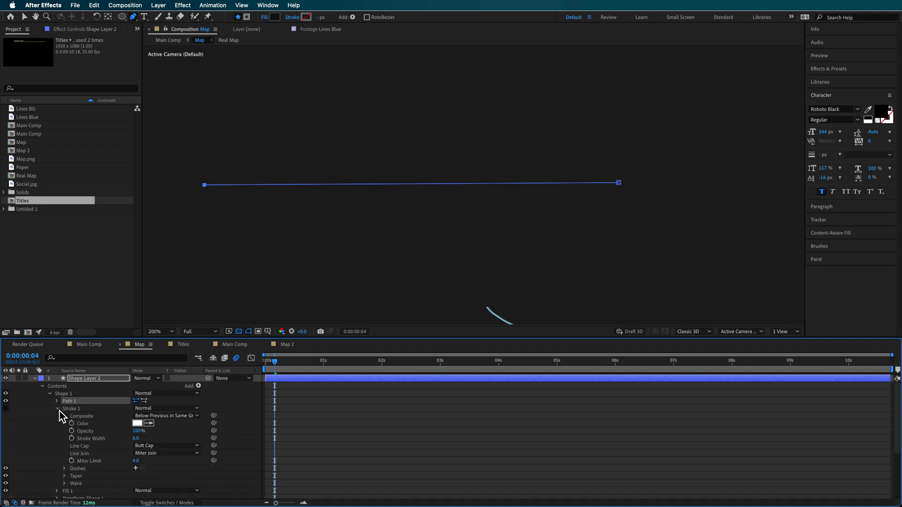
pyautogui.scroll(-1, 51, 414)
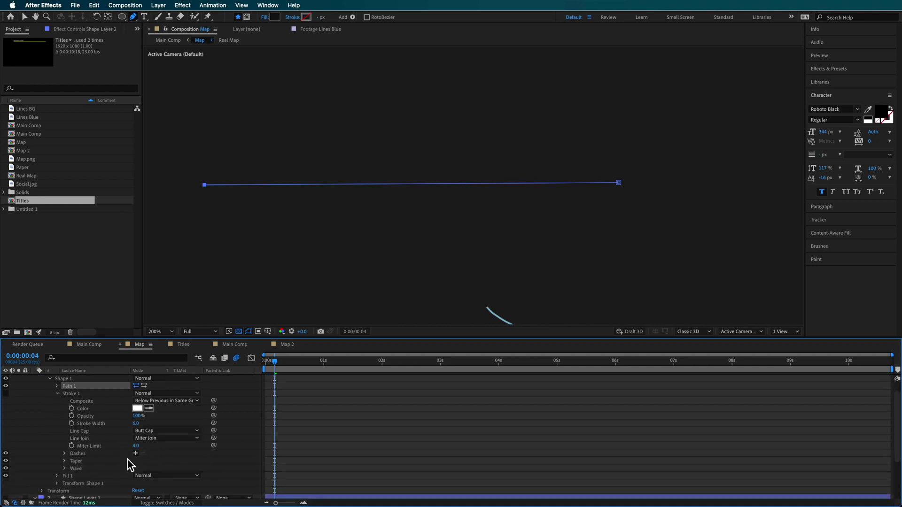
pyautogui.click(136, 454)
pyautogui.click(135, 453)
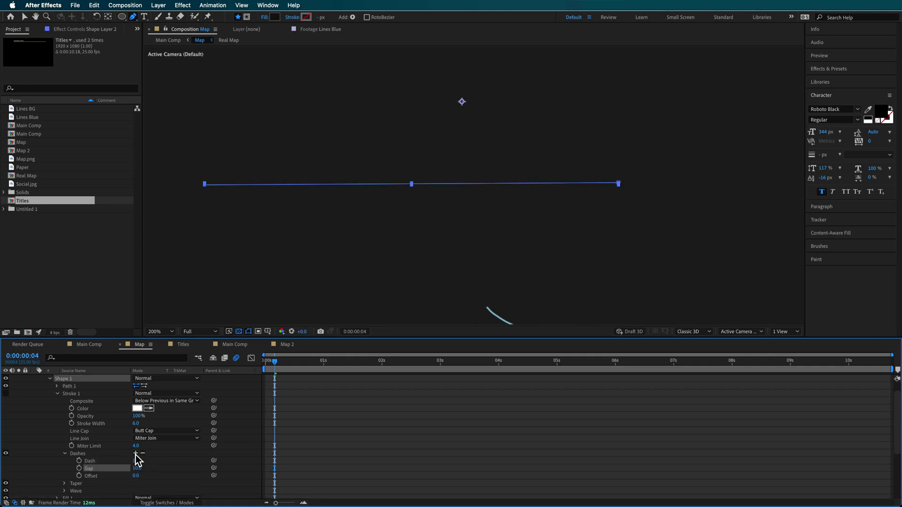
# Step: Raise the stroke width to 20 and make the stroke solid white
pyautogui.click(239, 331)
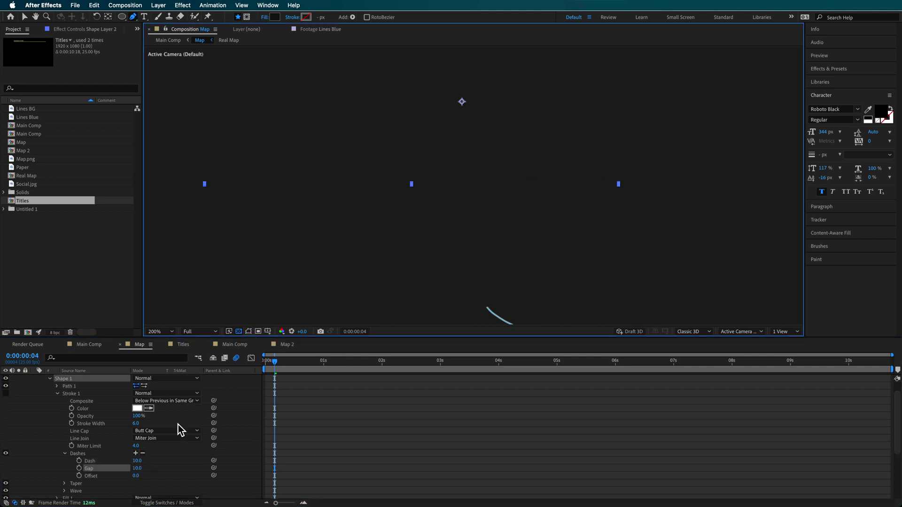
pyautogui.moveTo(137, 423); pyautogui.dragTo(143, 423)
pyautogui.click(298, 20)
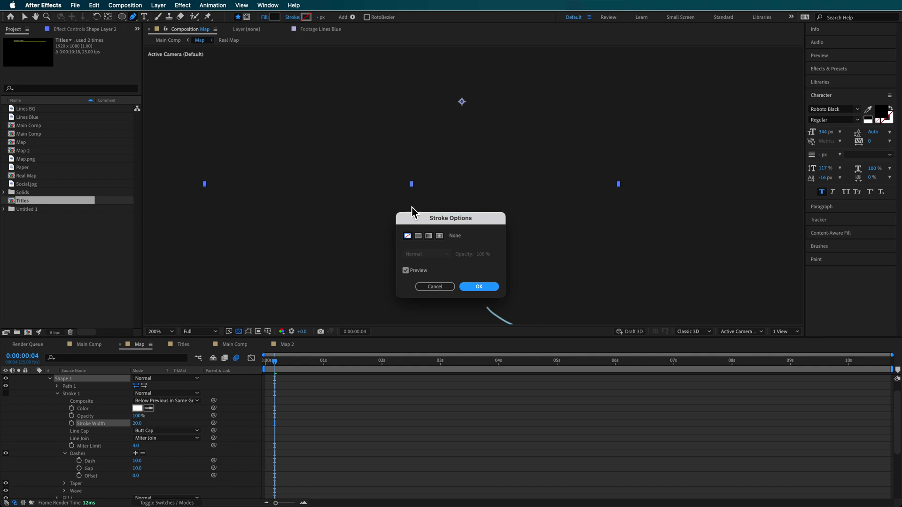
pyautogui.click(418, 237)
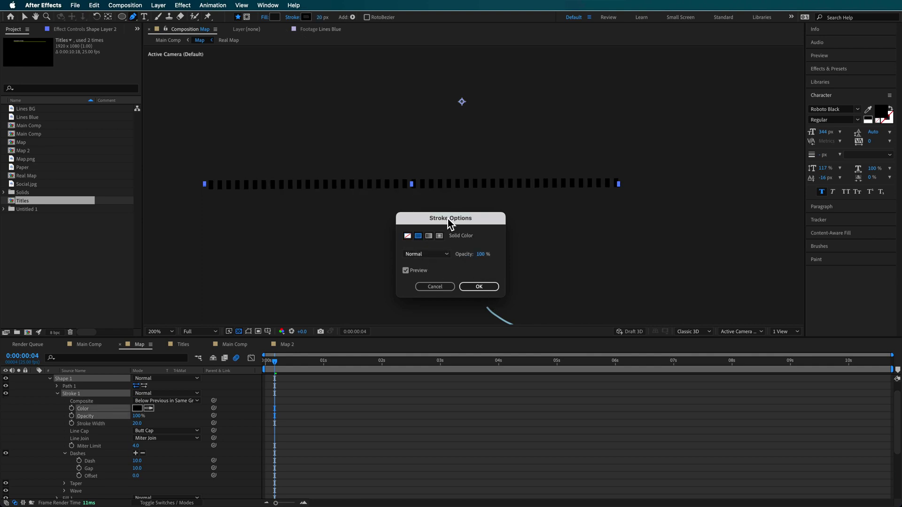
pyautogui.click(479, 288)
pyautogui.click(306, 17)
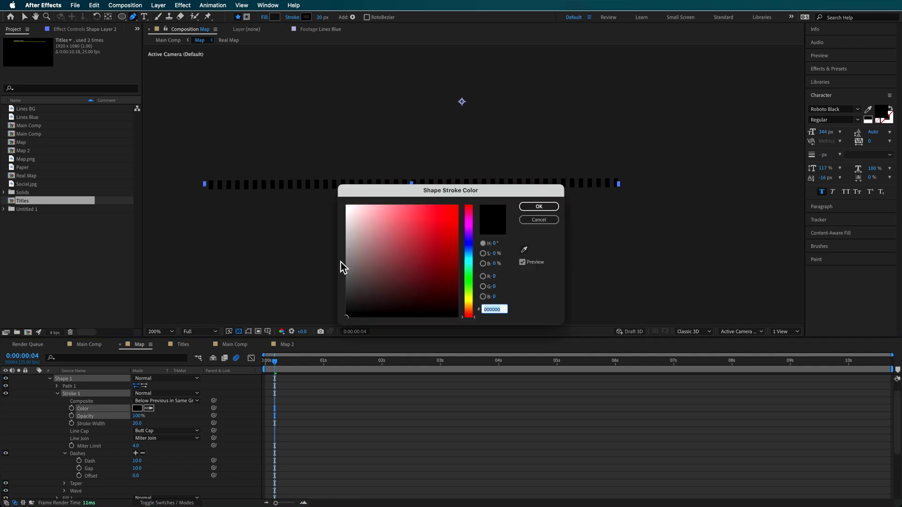
pyautogui.moveTo(392, 284); pyautogui.dragTo(313, 158)
pyautogui.press('Return')
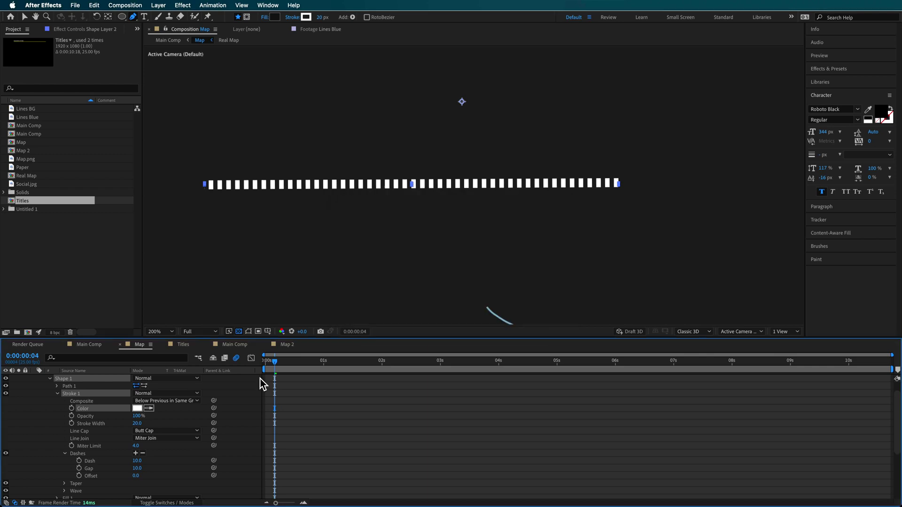
# Step: Set the stroke width to 5 and Dash to 47, with Gap at 82
pyautogui.click(139, 424)
pyautogui.moveTo(154, 413); pyautogui.dragTo(162, 413)
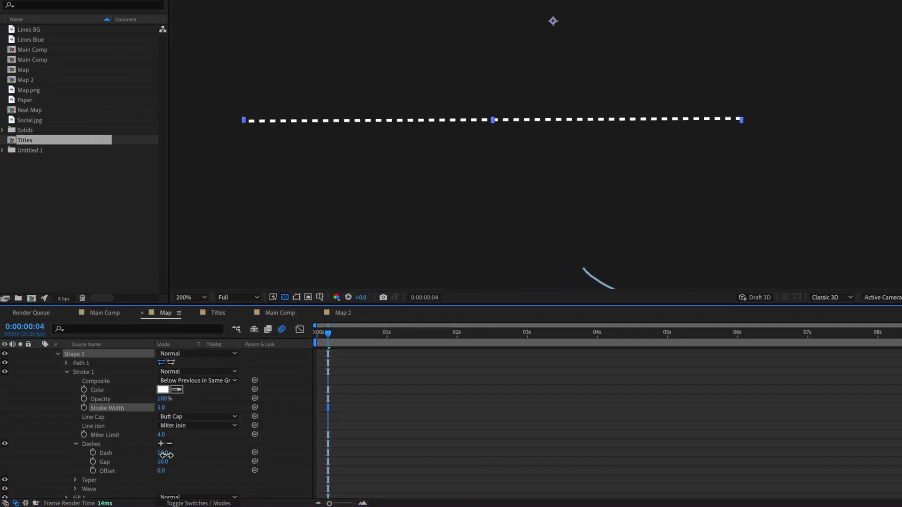
pyautogui.moveTo(165, 455); pyautogui.dragTo(209, 469)
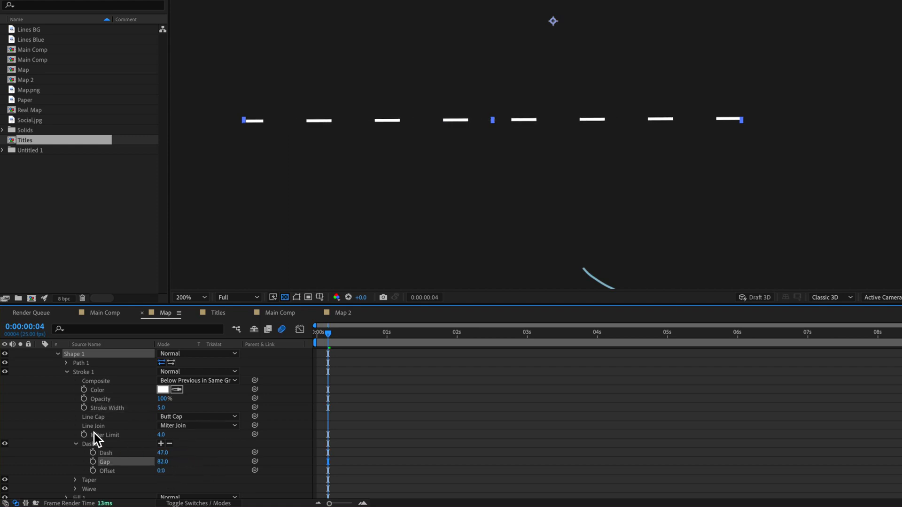
pyautogui.scroll(2, 96, 431)
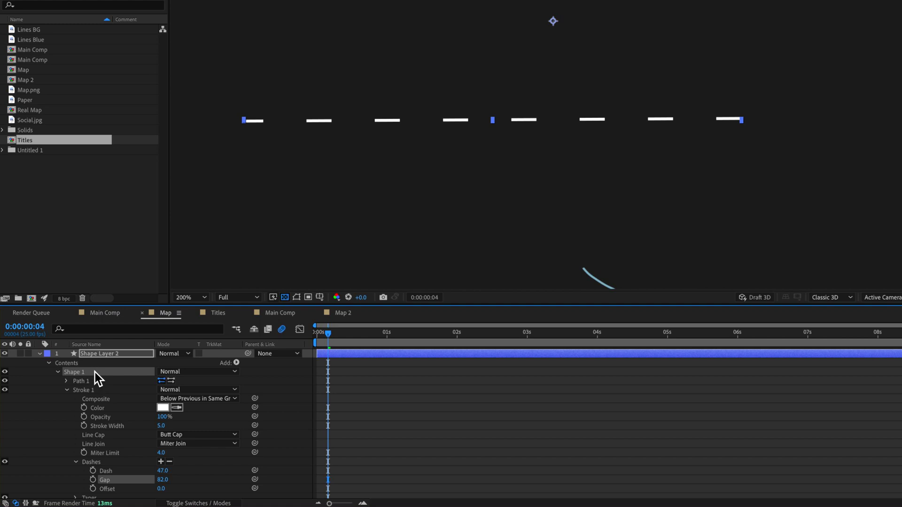
# Step: Add a Repeater to Shape Layer 2 and set it to 8 copies
pyautogui.click(238, 364)
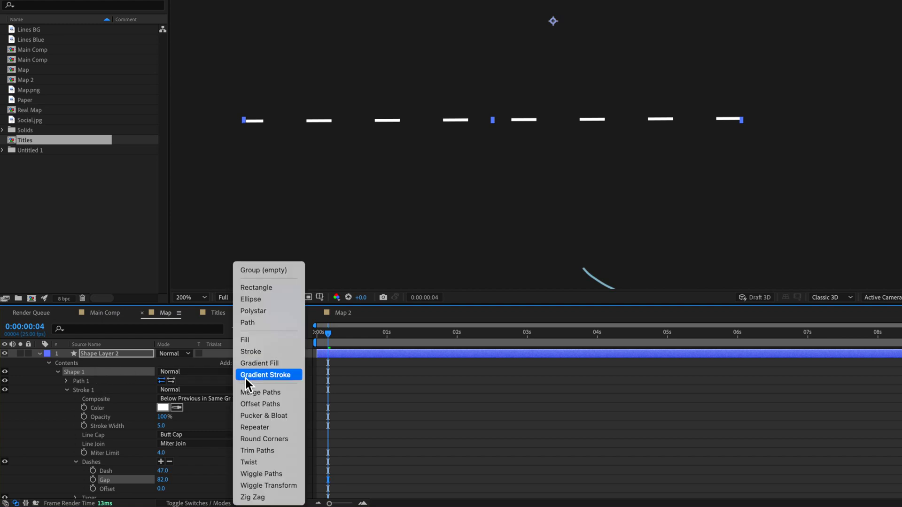
pyautogui.click(244, 428)
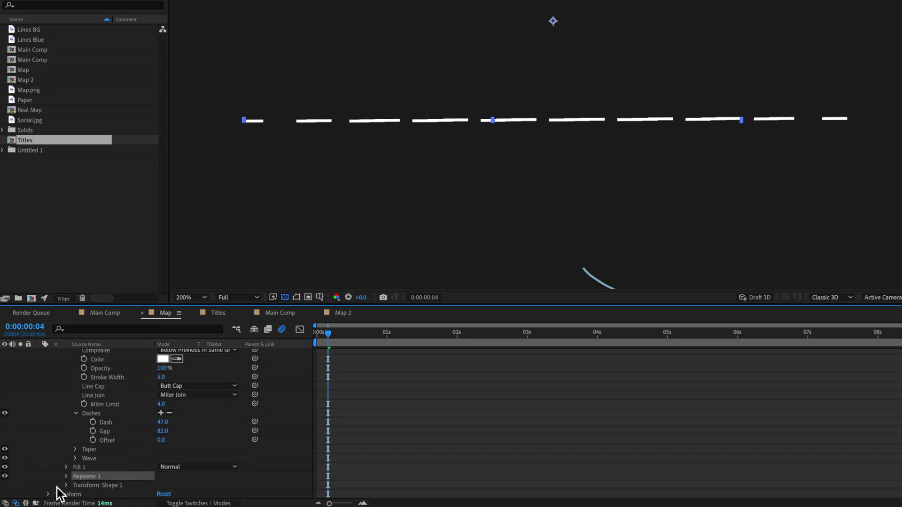
pyautogui.click(66, 477)
pyautogui.scroll(-4, 70, 470)
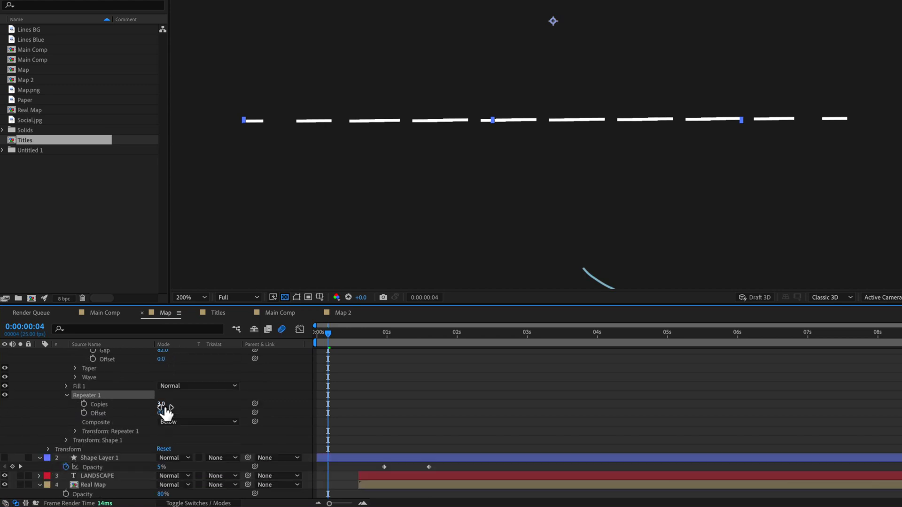
pyautogui.moveTo(166, 410); pyautogui.dragTo(167, 407)
# Step: Set the Repeater's transform Position to -3,141 and Offset to -7
pyautogui.click(74, 431)
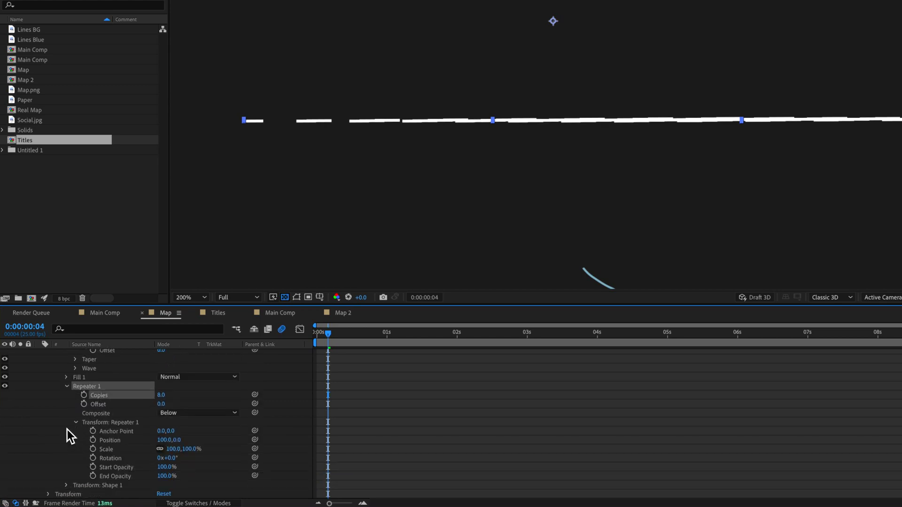
pyautogui.scroll(-2, 94, 423)
pyautogui.moveTo(162, 432); pyautogui.dragTo(232, 438)
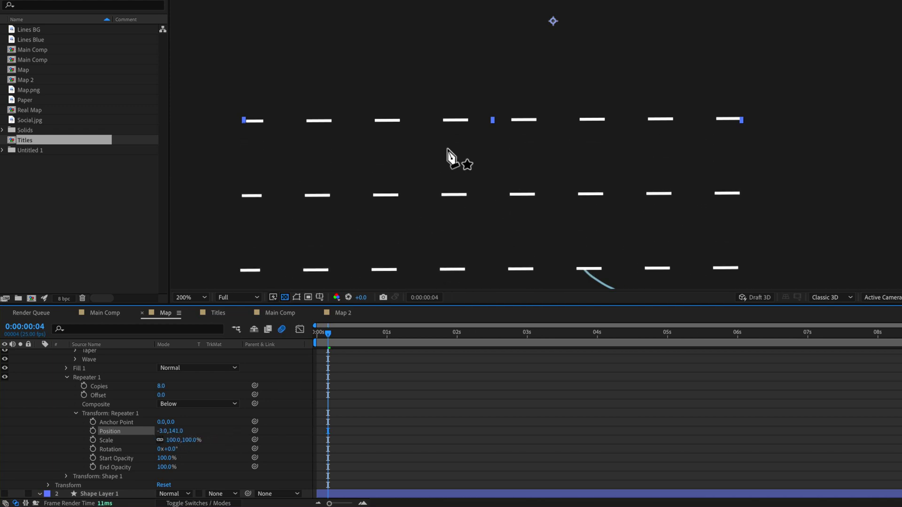
pyautogui.scroll(1, 75, 448)
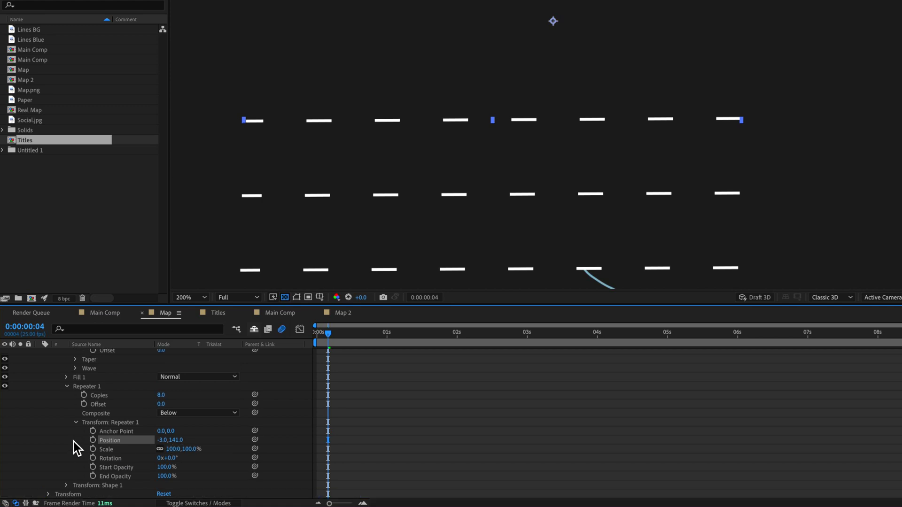
pyautogui.scroll(1, 108, 431)
pyautogui.moveTo(168, 416)
pyautogui.mouseDown()
pyautogui.moveTo(157, 417)
pyautogui.moveTo(169, 417)
pyautogui.mouseUp()
pyautogui.scroll(5, 50, 413)
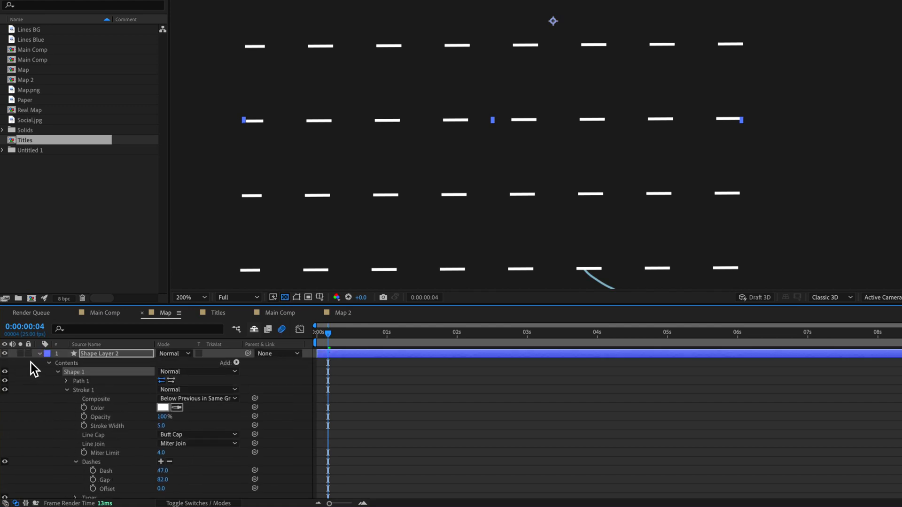
# Step: Collapse and hide Shape Layer 2, select Shape Layer 1, and scrub to about 1 second
pyautogui.click(40, 354)
pyautogui.click(6, 354)
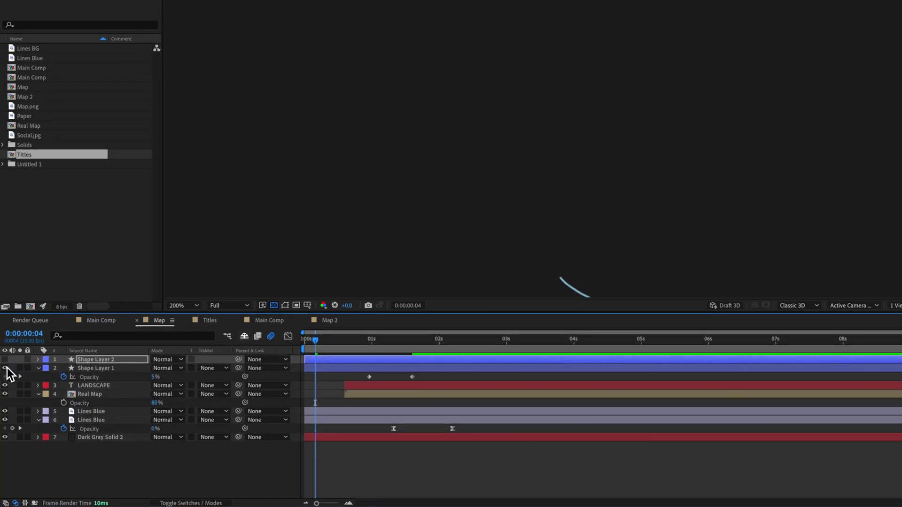
pyautogui.click(113, 363)
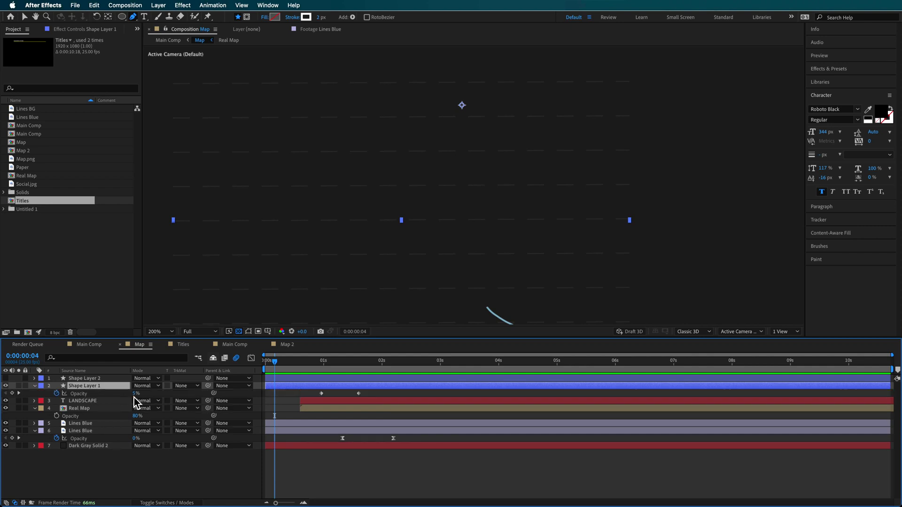
pyautogui.moveTo(282, 371)
pyautogui.mouseDown()
pyautogui.moveTo(358, 379)
pyautogui.moveTo(325, 380)
pyautogui.mouseUp()
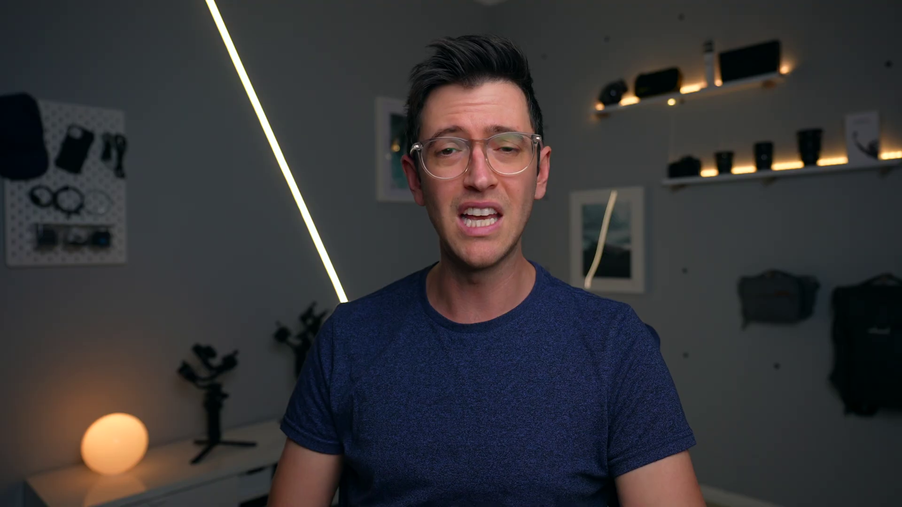